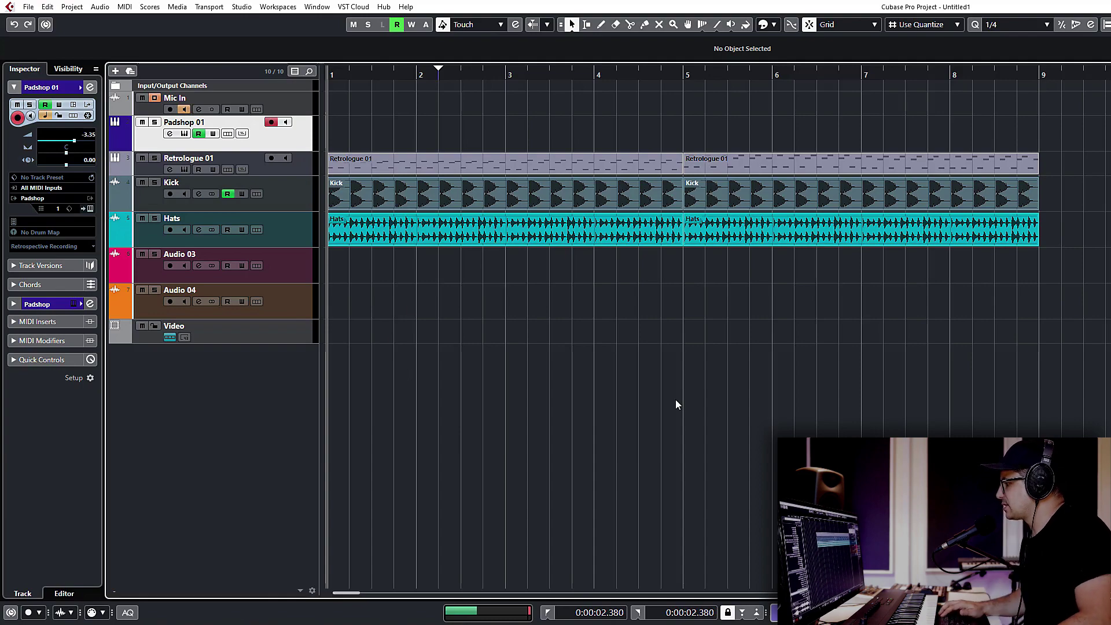
- Open the MixConsole, confirm the VST Plug-ins preferences, then close the mixer again
{"action": "key", "text": "F3"}
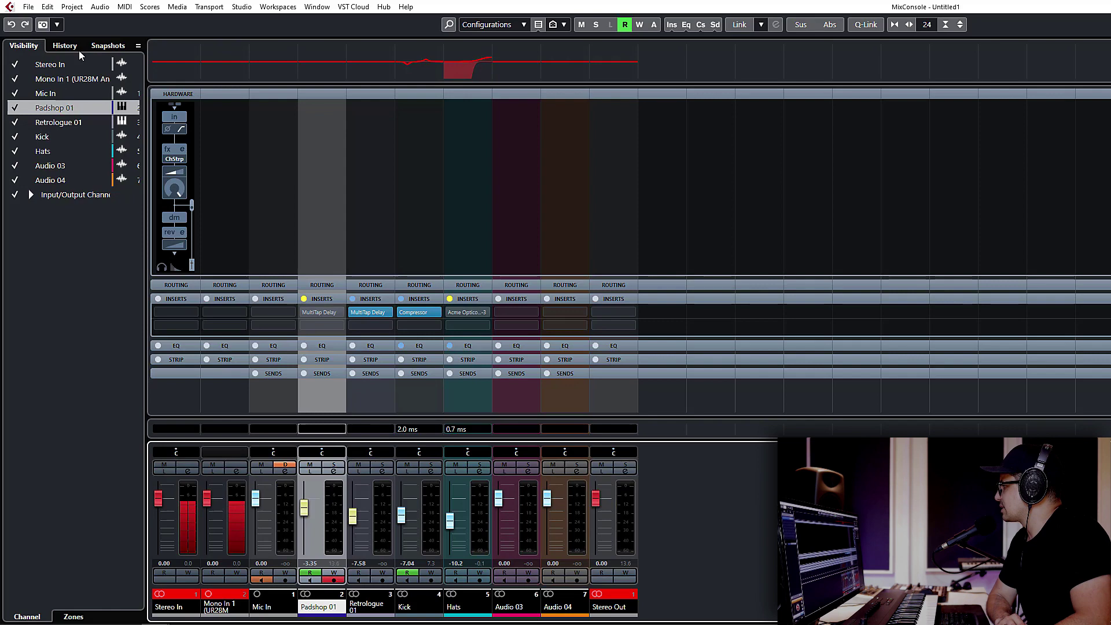
{"action": "left_click", "coordinate": [40, 7]}
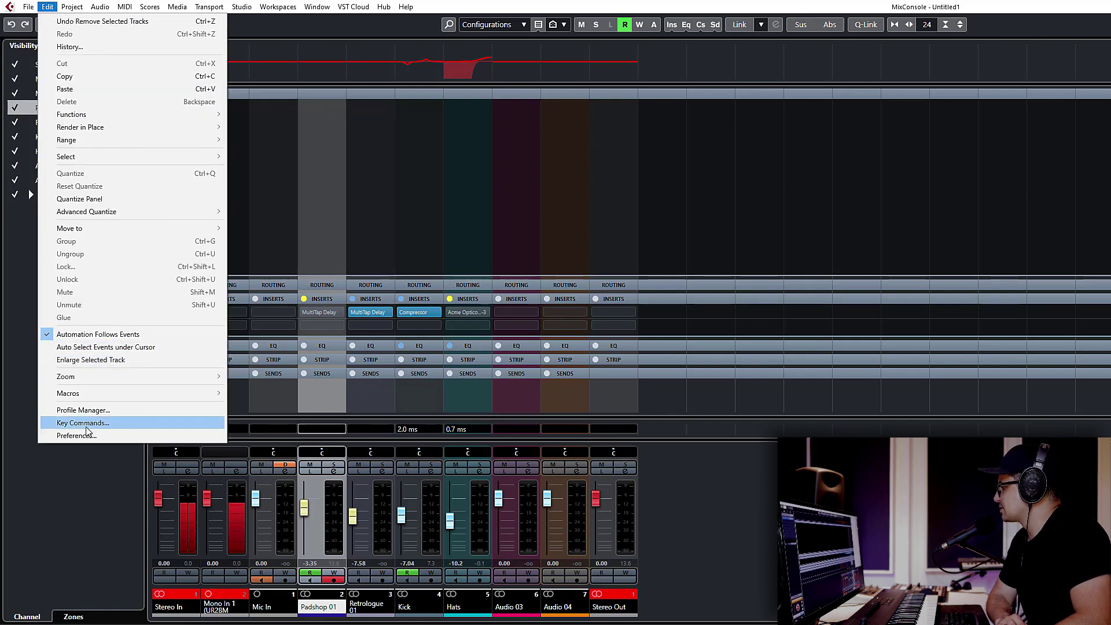
{"action": "left_click", "coordinate": [86, 440]}
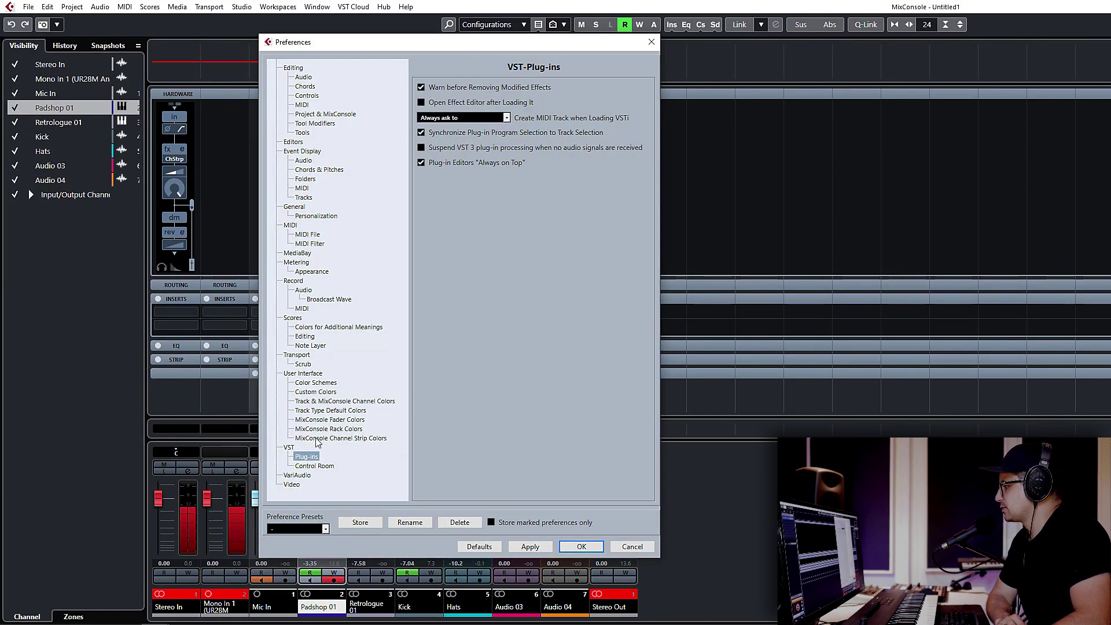
{"action": "left_click", "coordinate": [581, 546]}
{"action": "key", "text": "F3"}
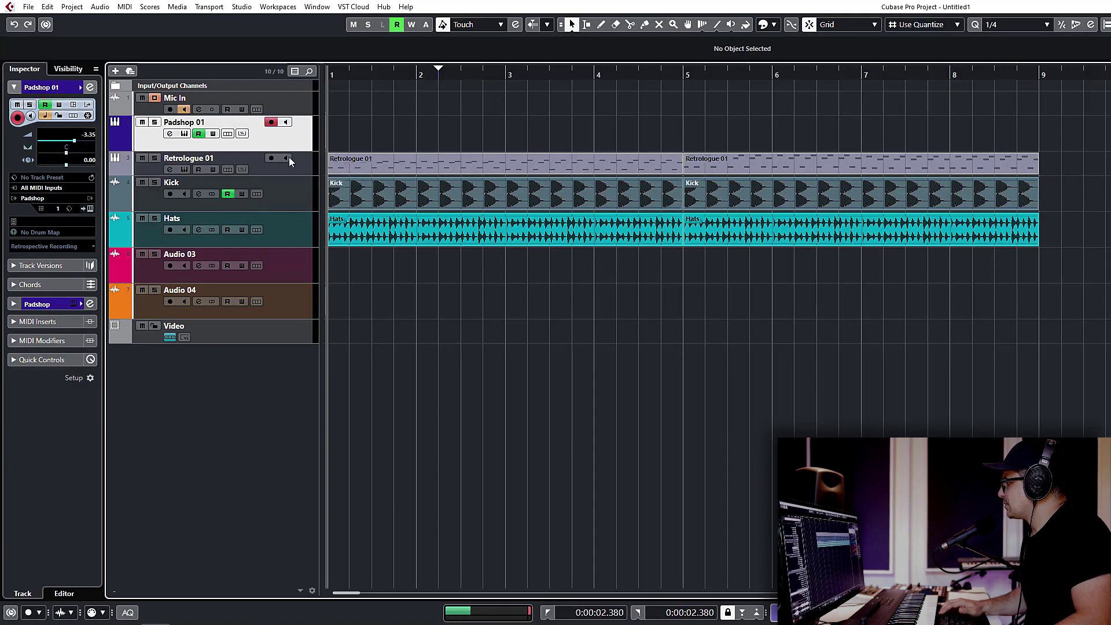
- Open Add Track, expand More Tracks and the Name field, then dismiss it without adding a track
{"action": "left_click", "coordinate": [116, 72]}
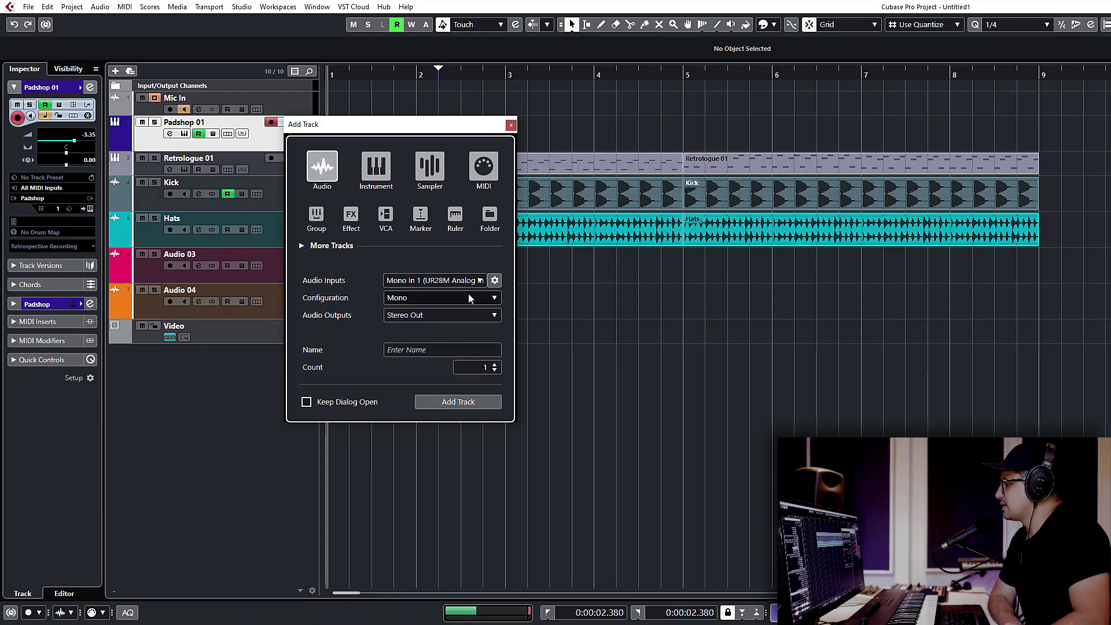
{"action": "left_click", "coordinate": [301, 246]}
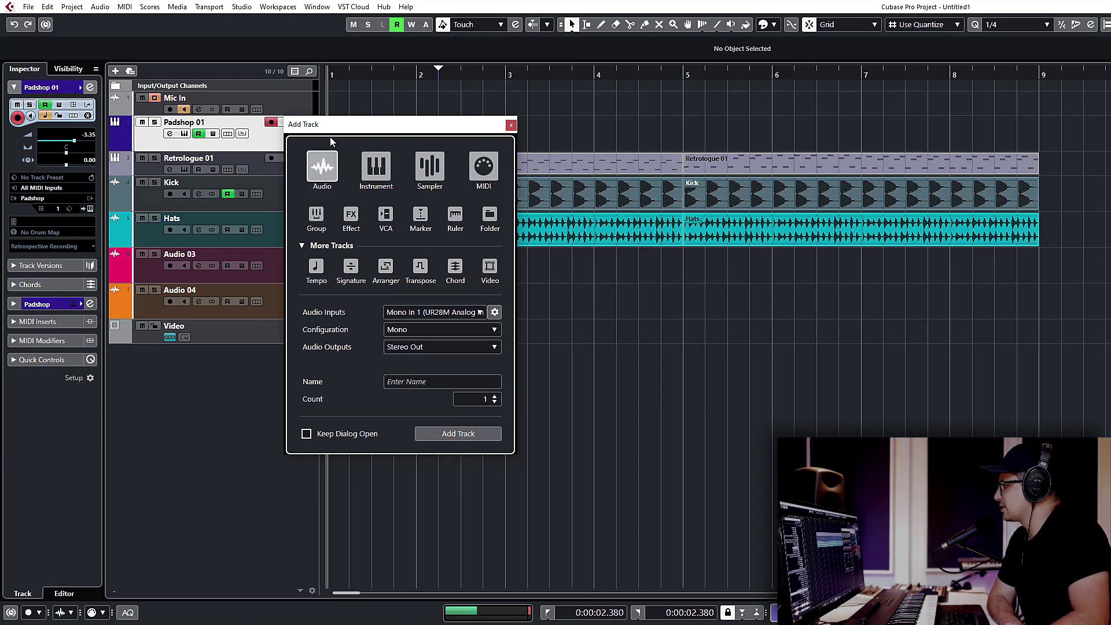
{"action": "left_click", "coordinate": [466, 381]}
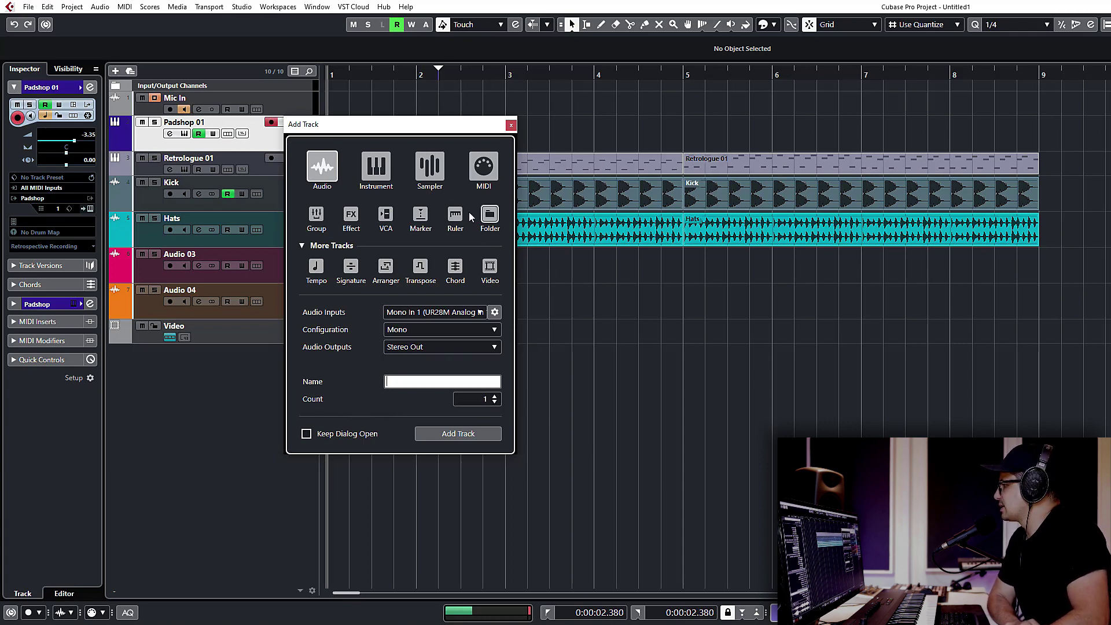
{"action": "left_click", "coordinate": [511, 126]}
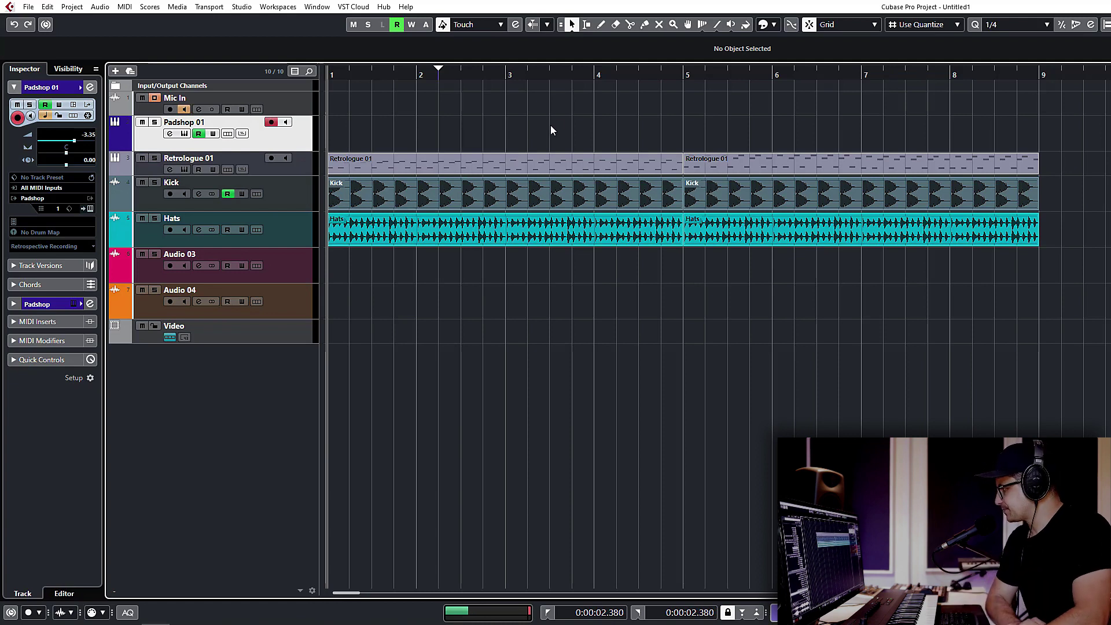
- Open Padshop 01's instrument editor, toggle slot B and back to A, and raise Speed to 23.5 %
{"action": "left_click", "coordinate": [184, 135]}
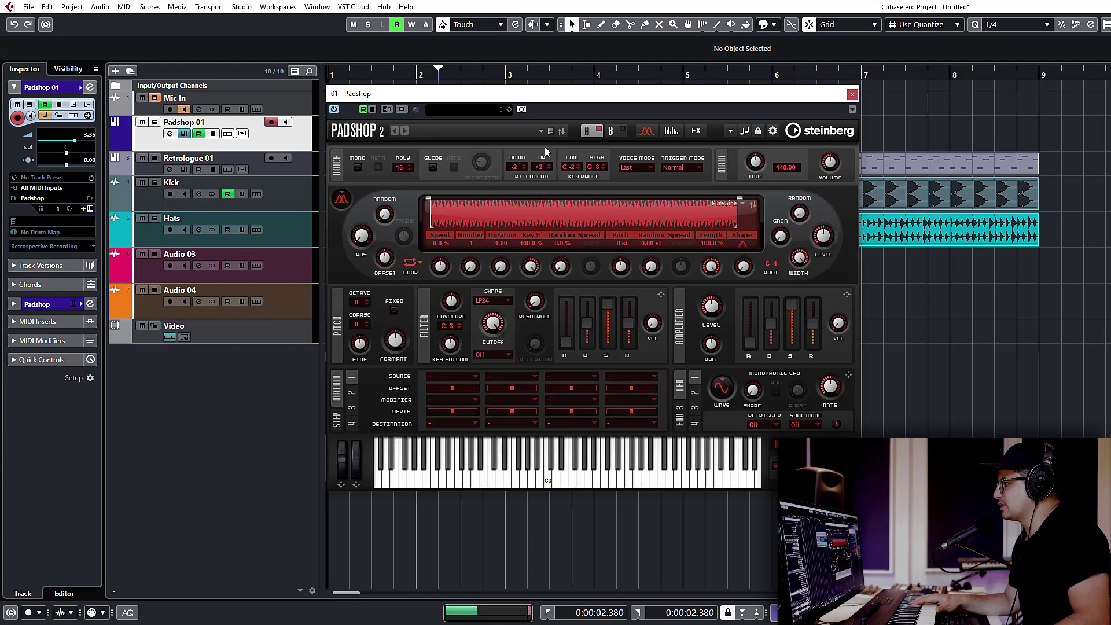
{"action": "left_click", "coordinate": [612, 132]}
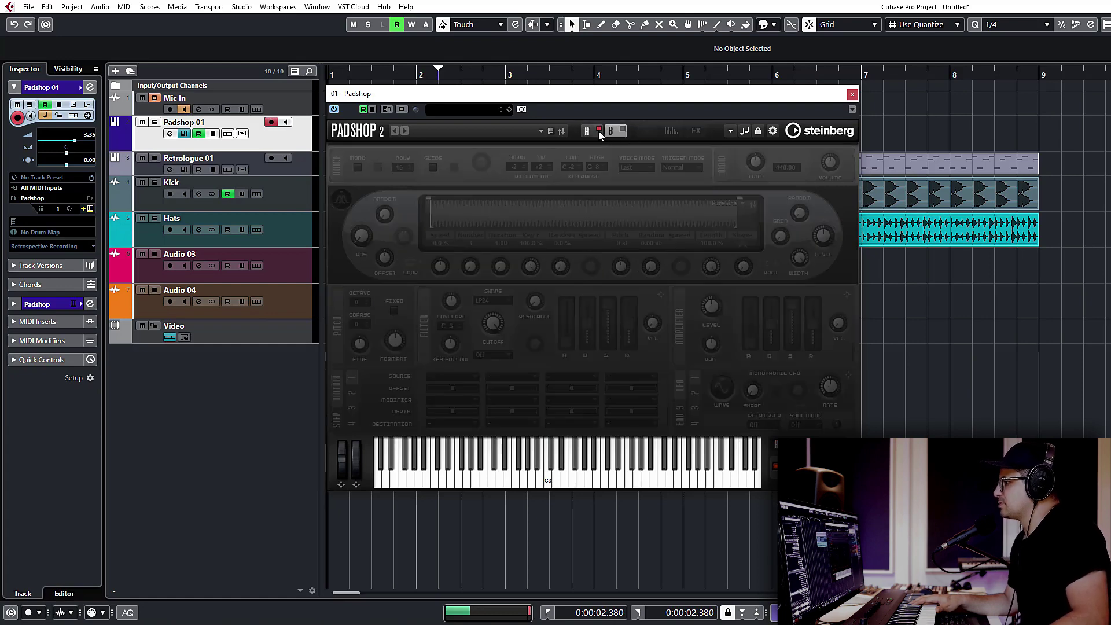
{"action": "left_click", "coordinate": [587, 131]}
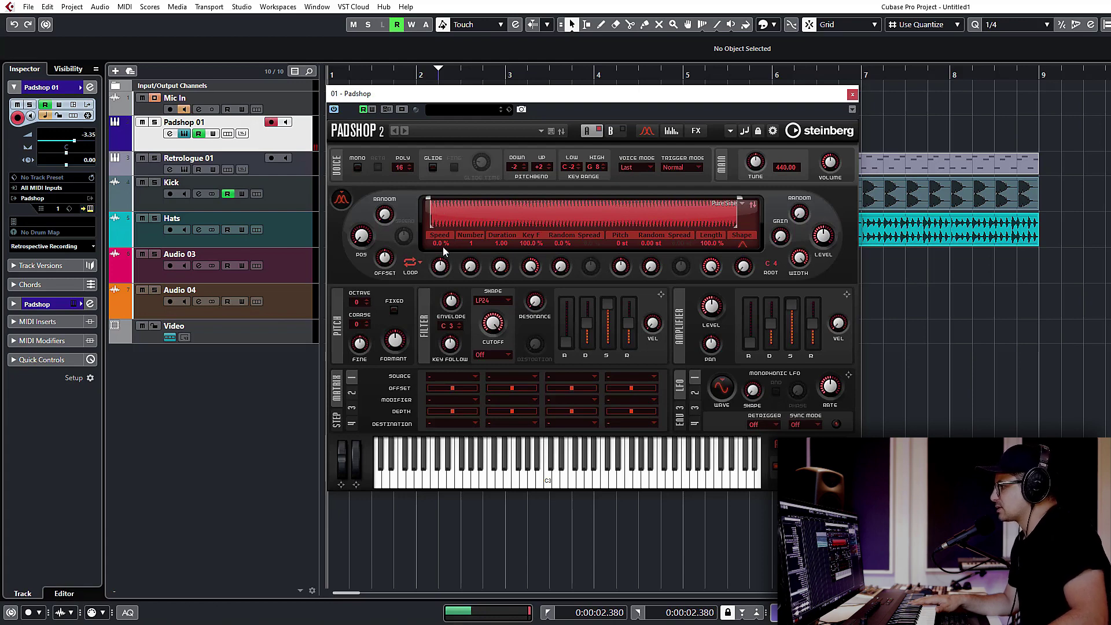
{"action": "left_click_drag", "start_coordinate": [364, 241], "coordinate": [368, 214]}
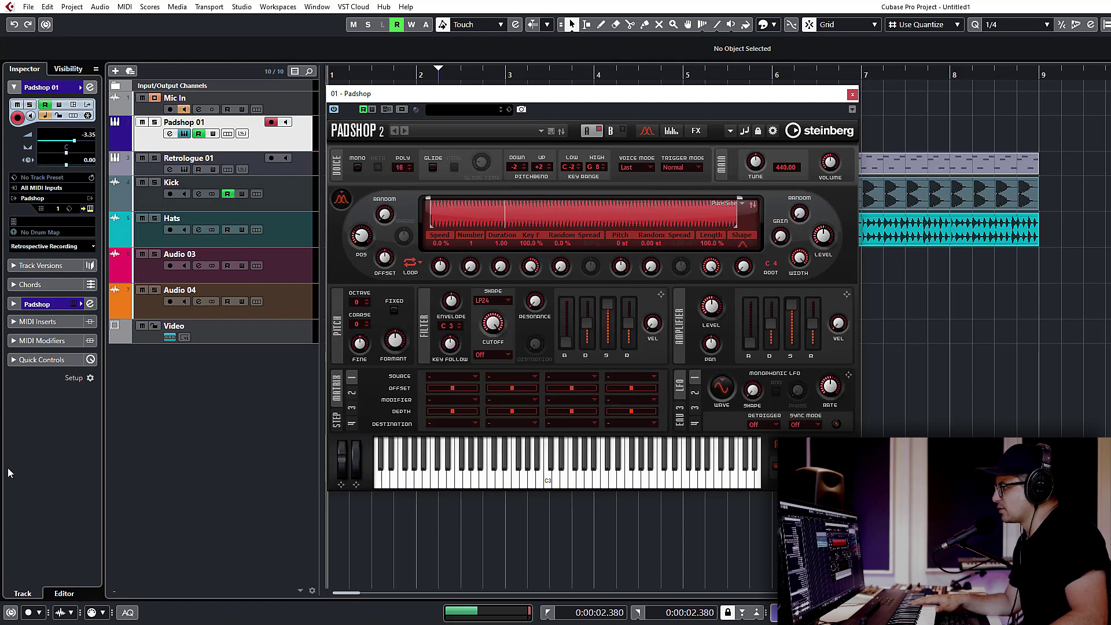
- Switch Padshop to the spectral oscillator, load a new sample, adjust Speed and move the sample end earlier
{"action": "left_click", "coordinate": [342, 200]}
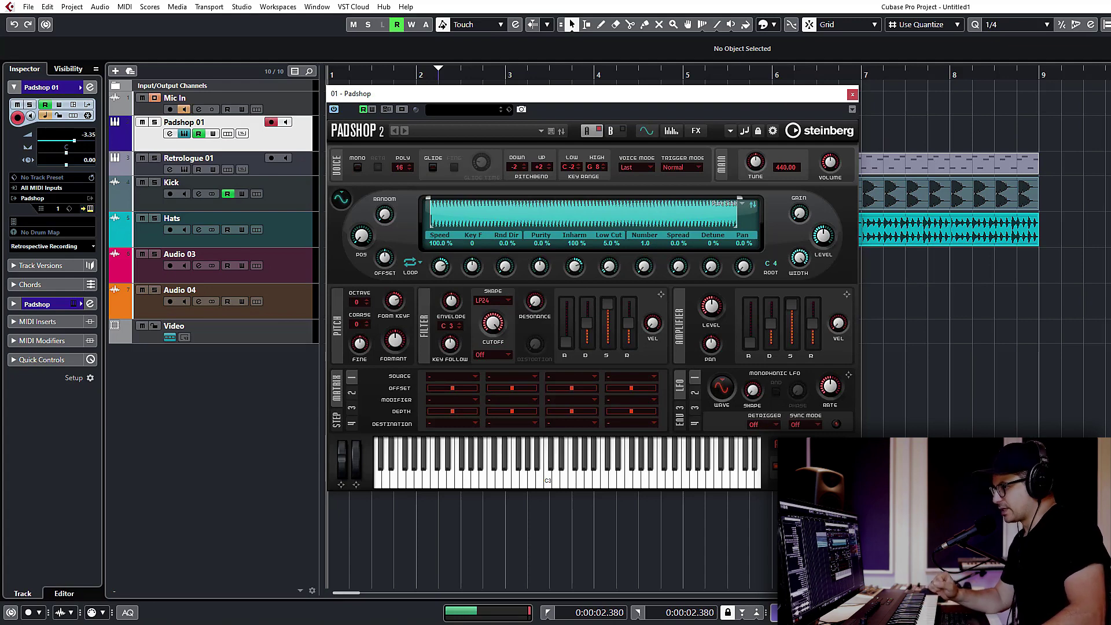
{"action": "left_click_drag", "start_coordinate": [948, 230], "coordinate": [472, 223]}
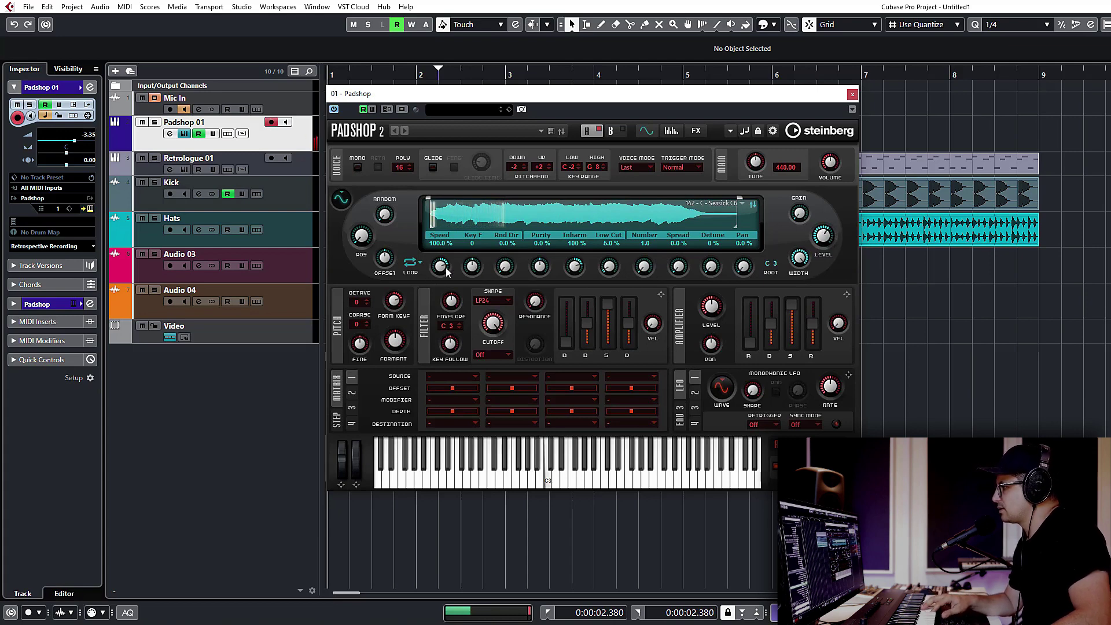
{"action": "left_click_drag", "start_coordinate": [439, 267], "coordinate": [441, 291]}
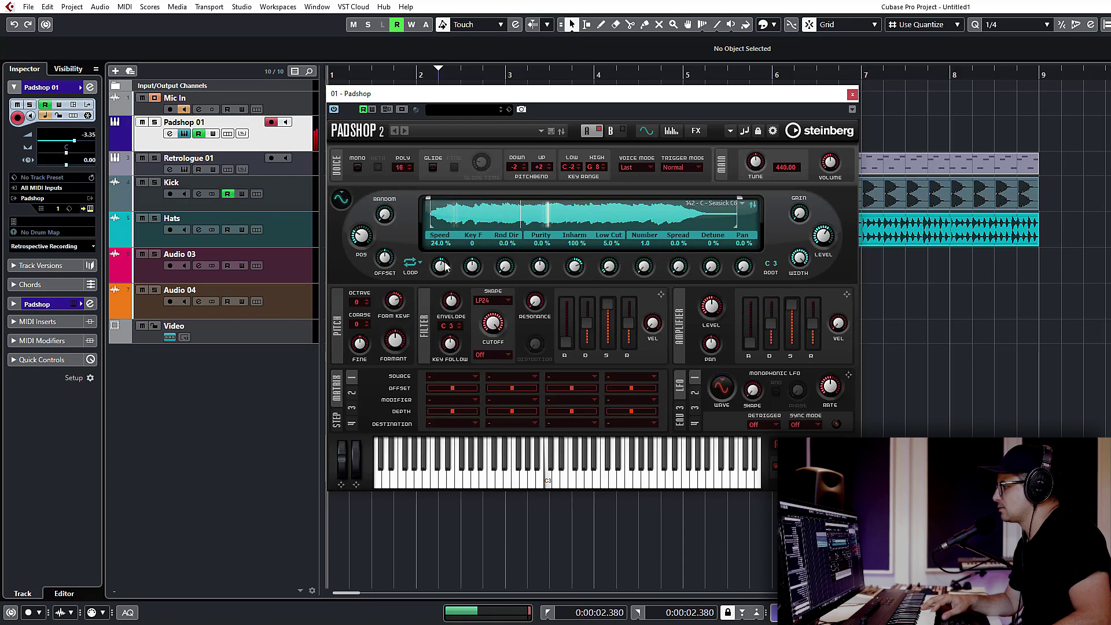
{"action": "mouse_move", "coordinate": [446, 268]}
{"action": "left_mouse_down"}
{"action": "mouse_move", "coordinate": [451, 301]}
{"action": "mouse_move", "coordinate": [466, 192]}
{"action": "mouse_move", "coordinate": [480, 206]}
{"action": "left_mouse_up"}
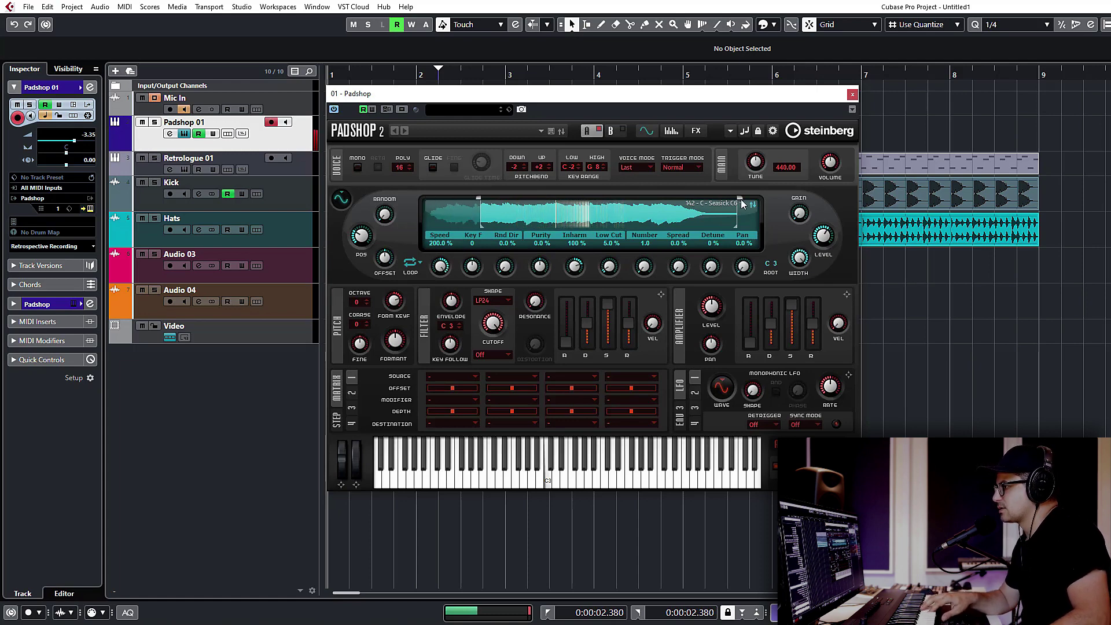
{"action": "left_click_drag", "start_coordinate": [739, 200], "coordinate": [636, 213]}
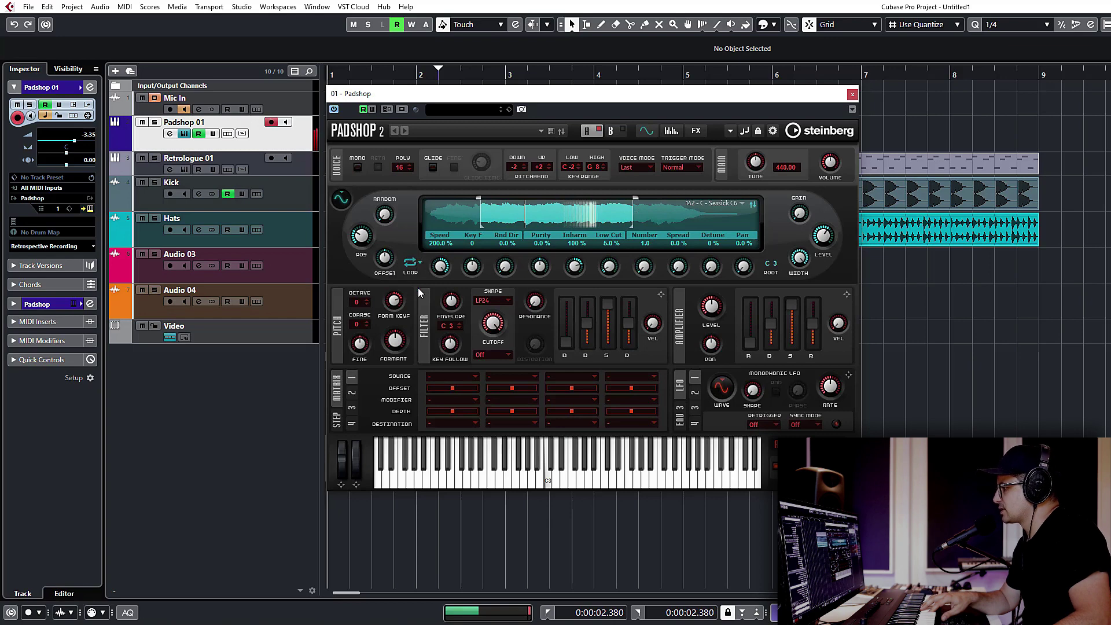
- Keep Loop On and raise Spread to 84.5 % and Pan to 100.0 %
{"action": "left_click", "coordinate": [419, 262]}
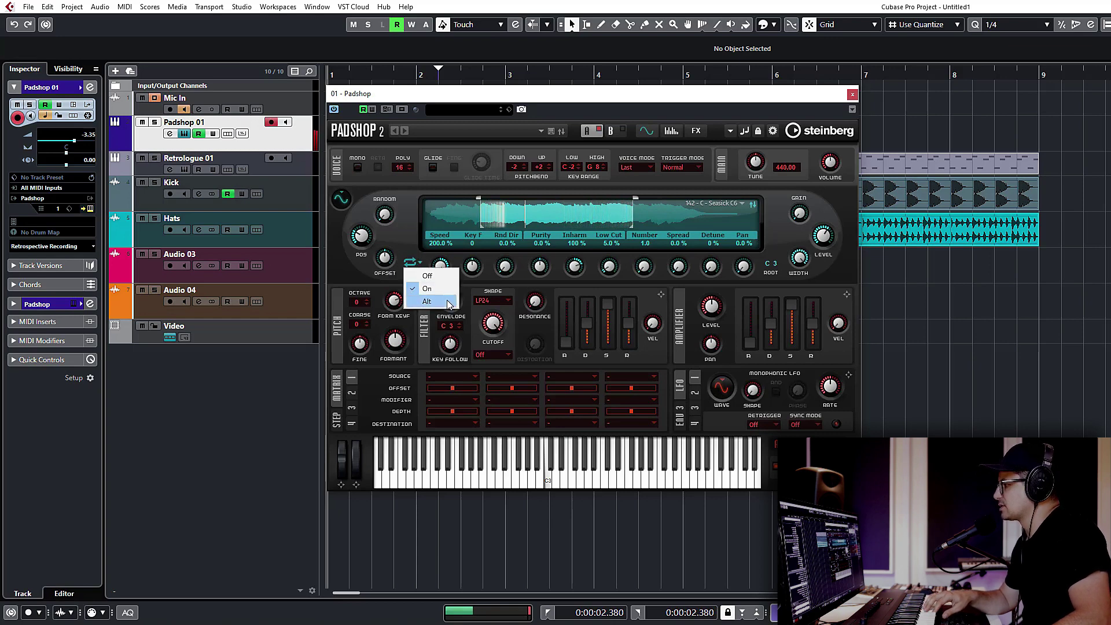
{"action": "left_click", "coordinate": [771, 189]}
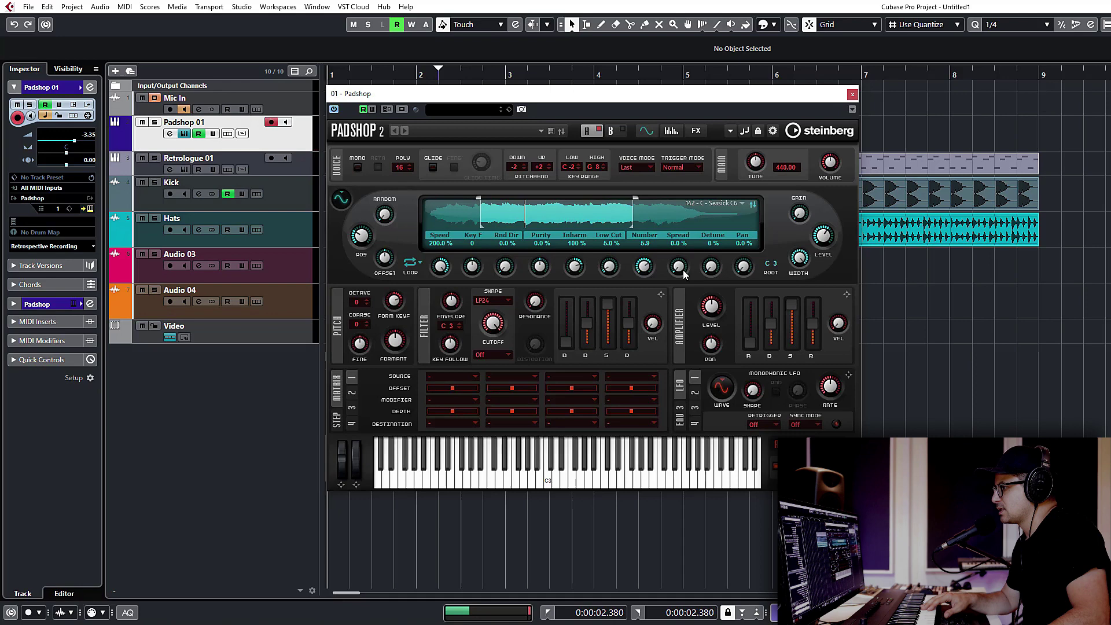
{"action": "left_click_drag", "start_coordinate": [686, 235], "coordinate": [695, 185]}
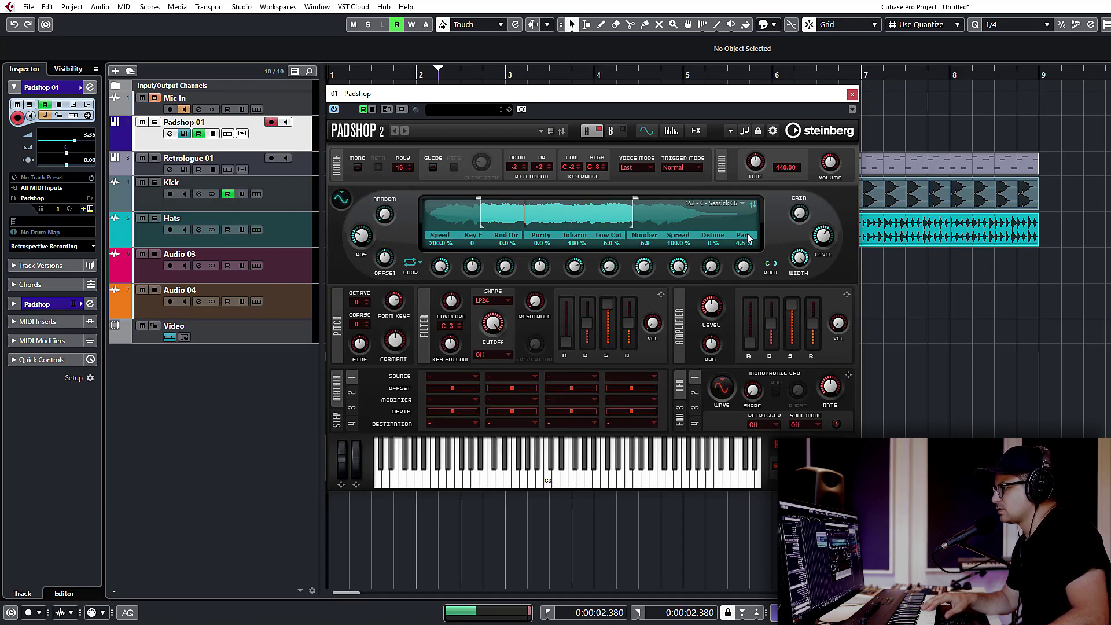
{"action": "left_click_drag", "start_coordinate": [747, 237], "coordinate": [755, 90]}
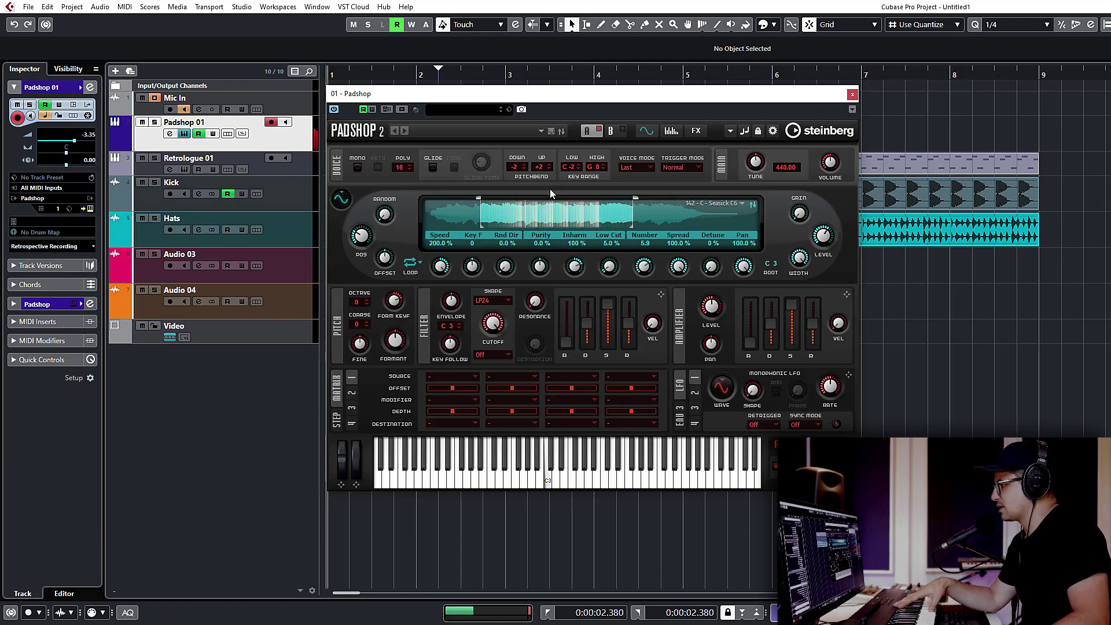
- Lower Speed to 82.0 %, then raise Purity to 49.0 % and reset it to 0.0 %
{"action": "left_click_drag", "start_coordinate": [440, 242], "coordinate": [457, 324]}
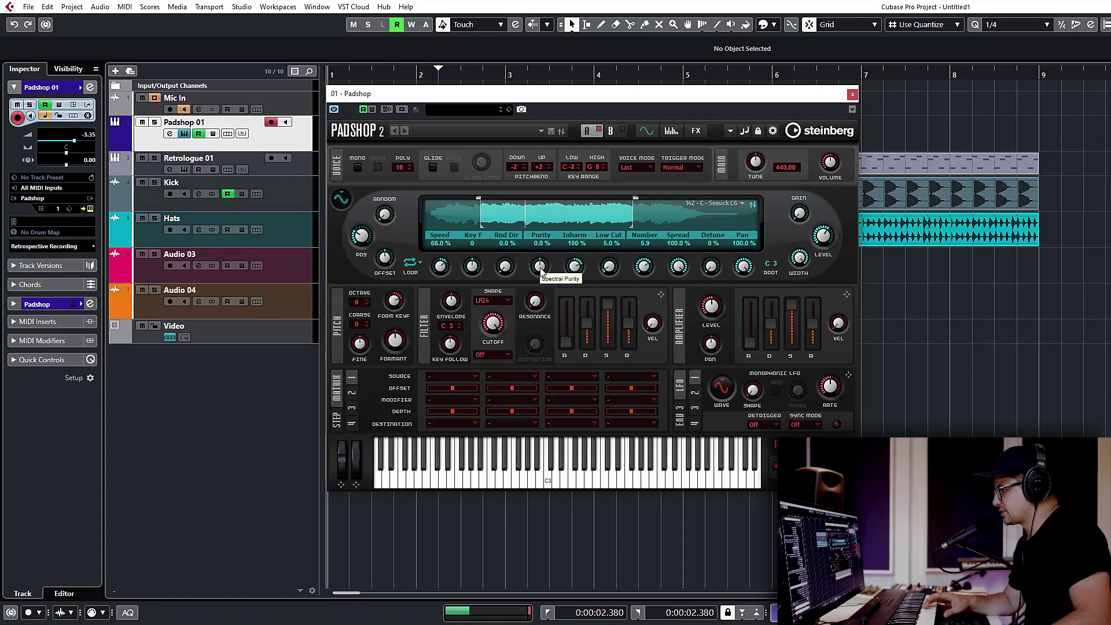
{"action": "left_click_drag", "start_coordinate": [541, 272], "coordinate": [550, 319]}
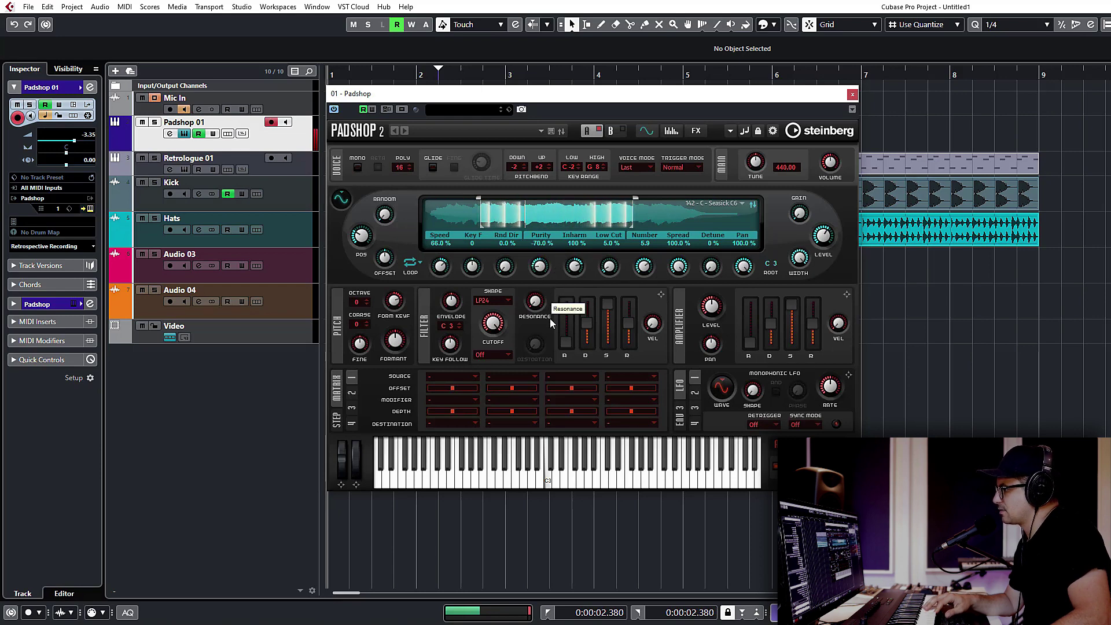
{"action": "left_click", "coordinate": [538, 266], "text": "ctrl"}
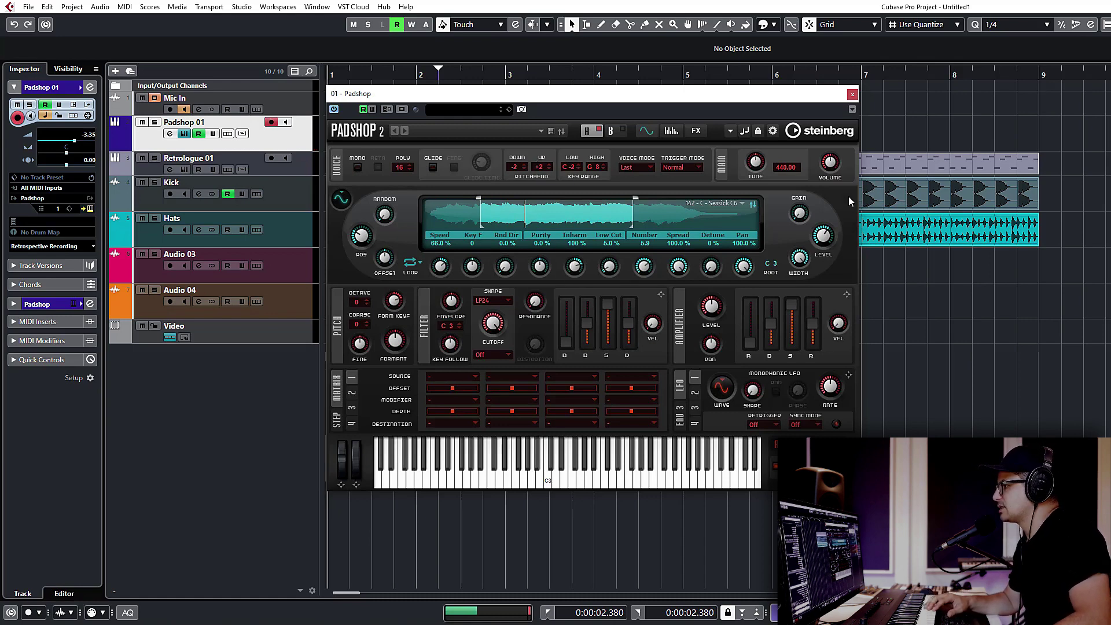
- Select Retrologue 01 and open its MultiTap Delay insert from the channel settings
{"action": "left_click", "coordinate": [852, 95]}
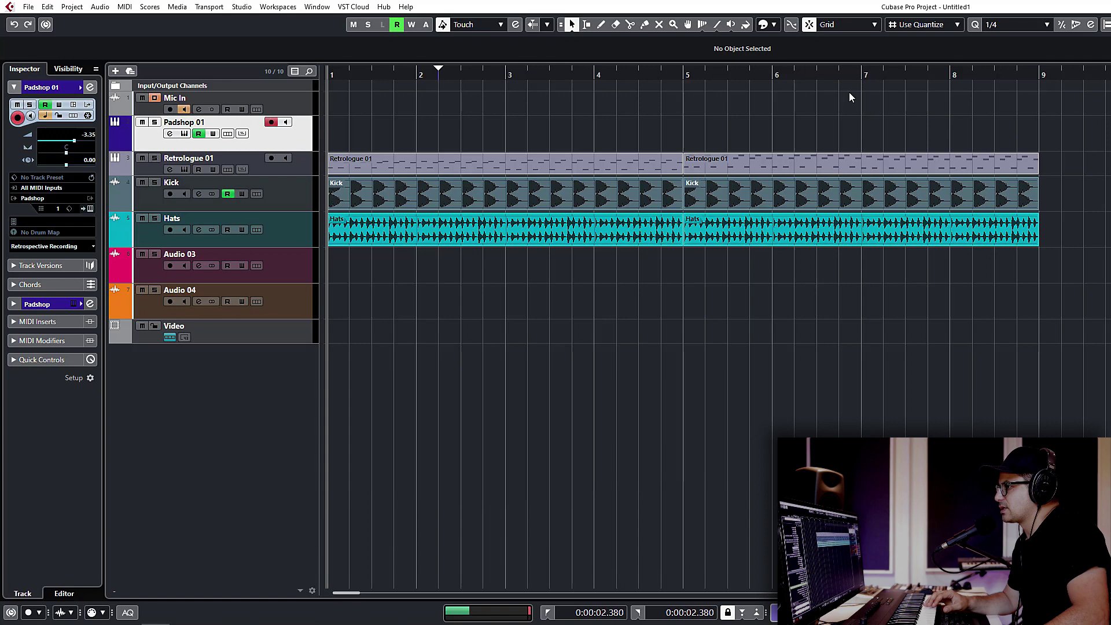
{"action": "left_click", "coordinate": [271, 172]}
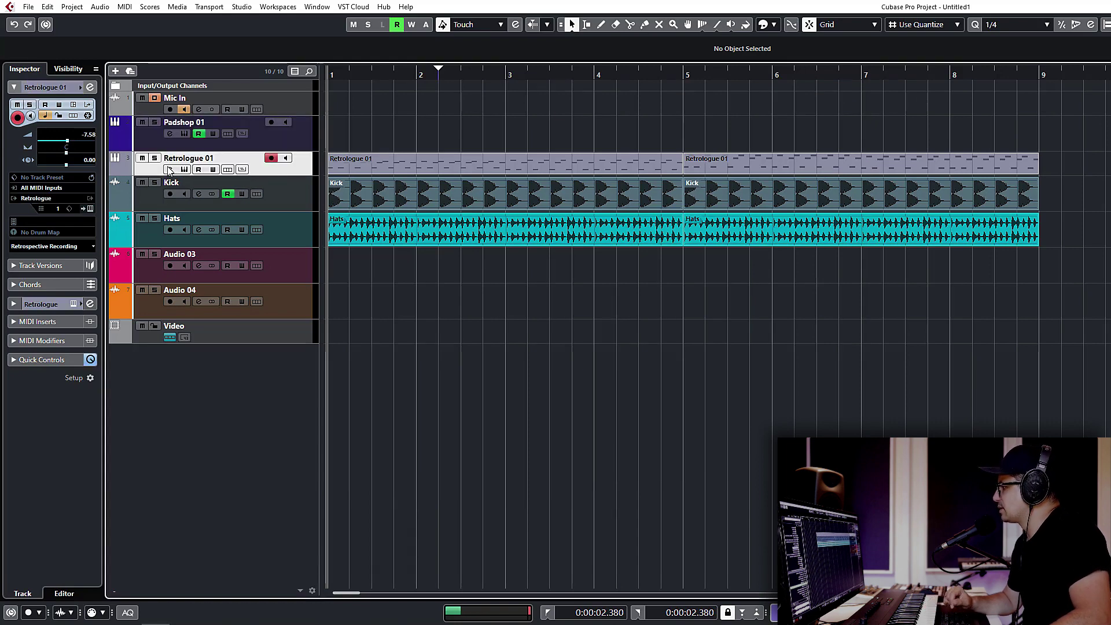
{"action": "left_click", "coordinate": [170, 169]}
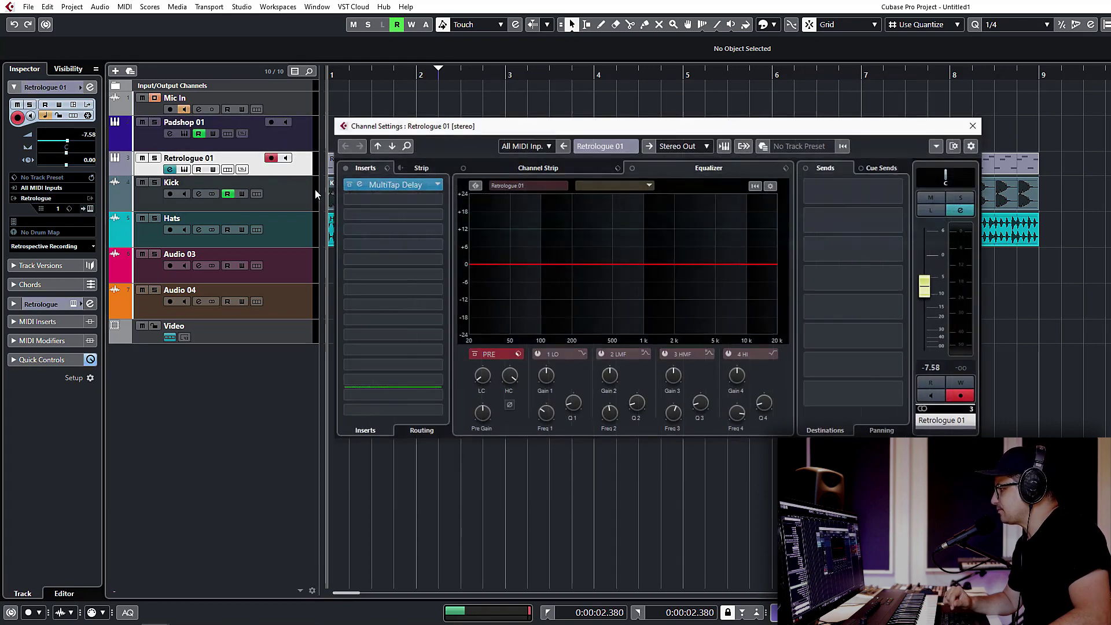
{"action": "left_click", "coordinate": [357, 184]}
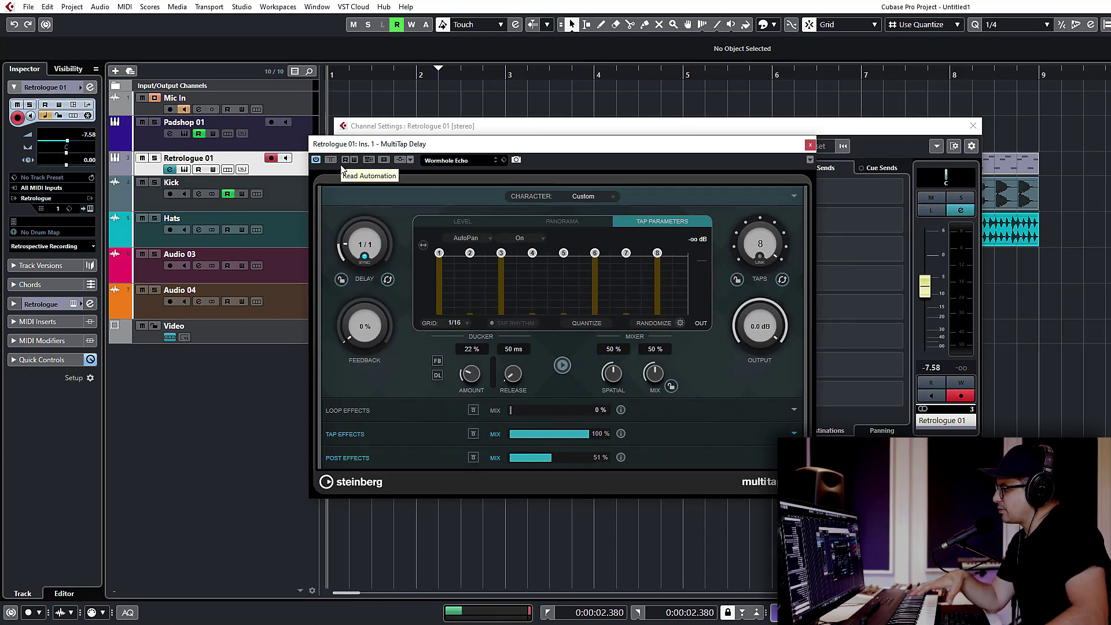
- Move the MultiTap Delay window higher so its whole panel shows, and try the toolbar buttons
{"action": "left_click_drag", "start_coordinate": [515, 148], "coordinate": [539, 93]}
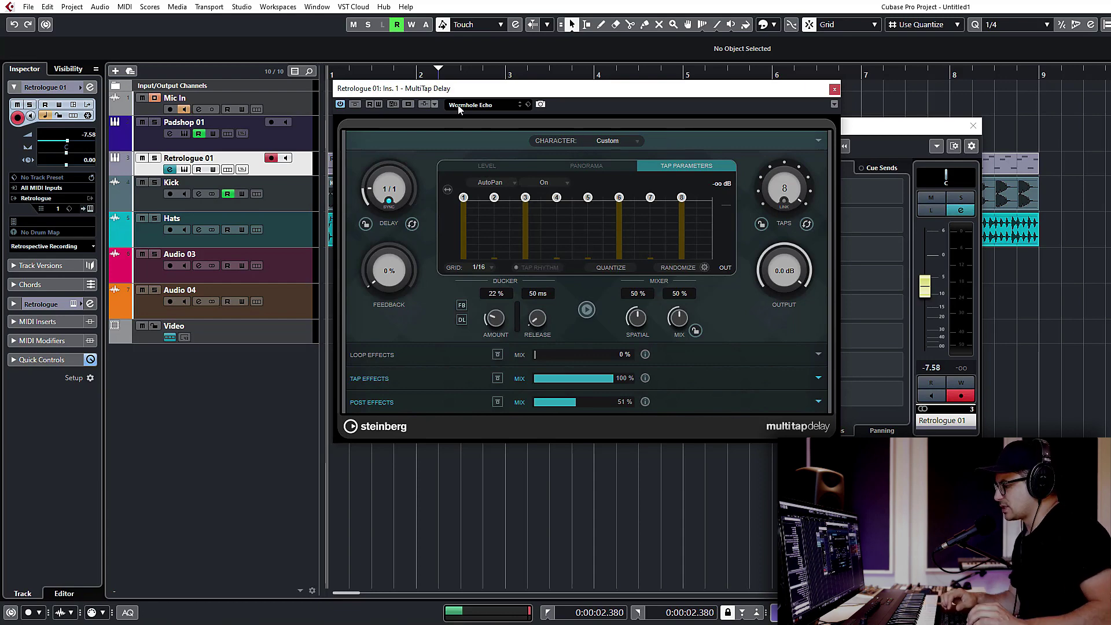
{"action": "left_click", "coordinate": [354, 104]}
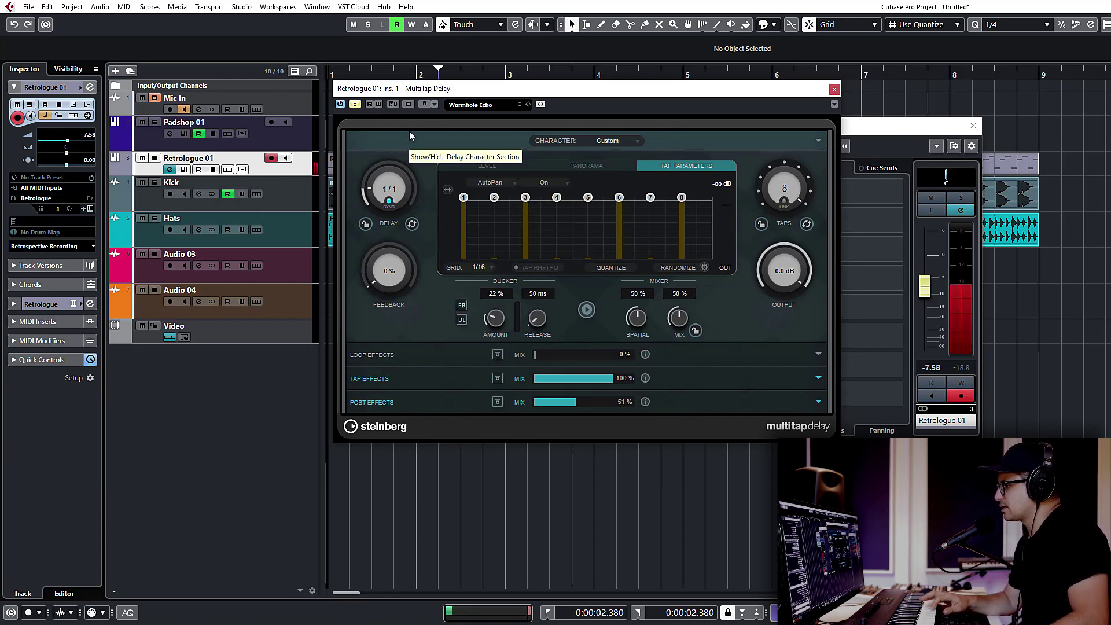
{"action": "left_click", "coordinate": [355, 104]}
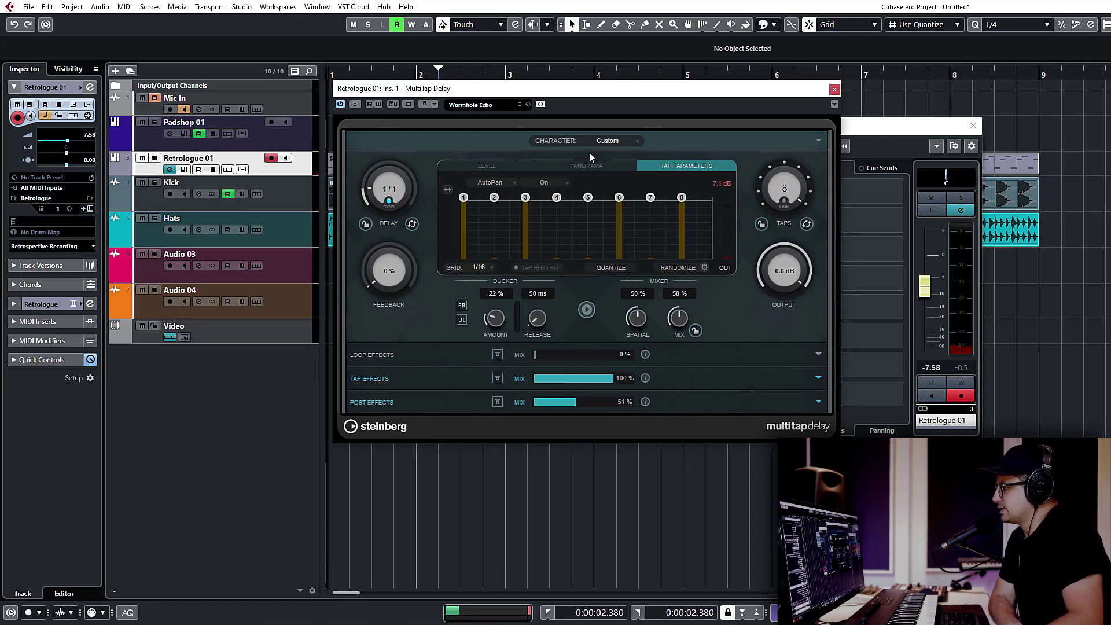
- Try the Crazy delay character, return to Custom, and expand the Delay Character settings
{"action": "left_click", "coordinate": [623, 141]}
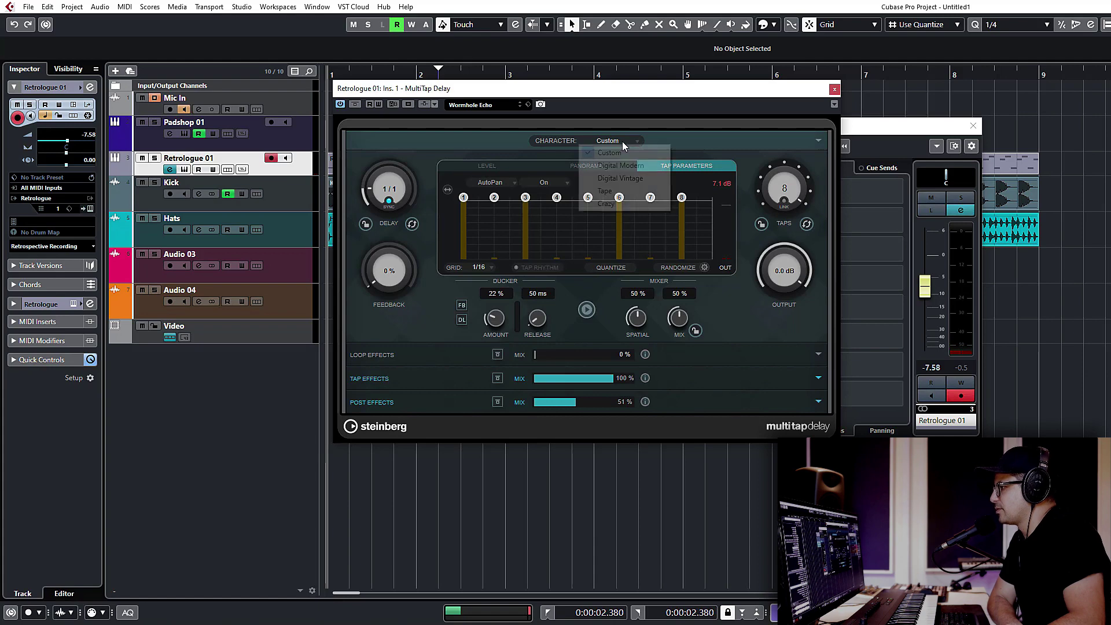
{"action": "left_click", "coordinate": [607, 203]}
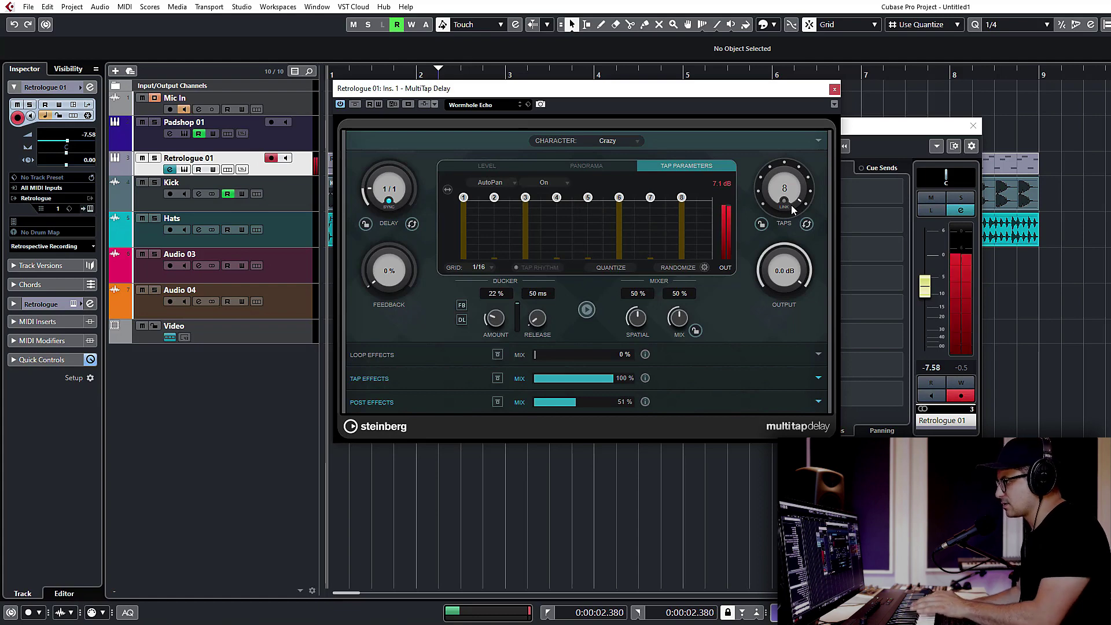
{"action": "left_click", "coordinate": [607, 142]}
{"action": "left_click", "coordinate": [590, 154]}
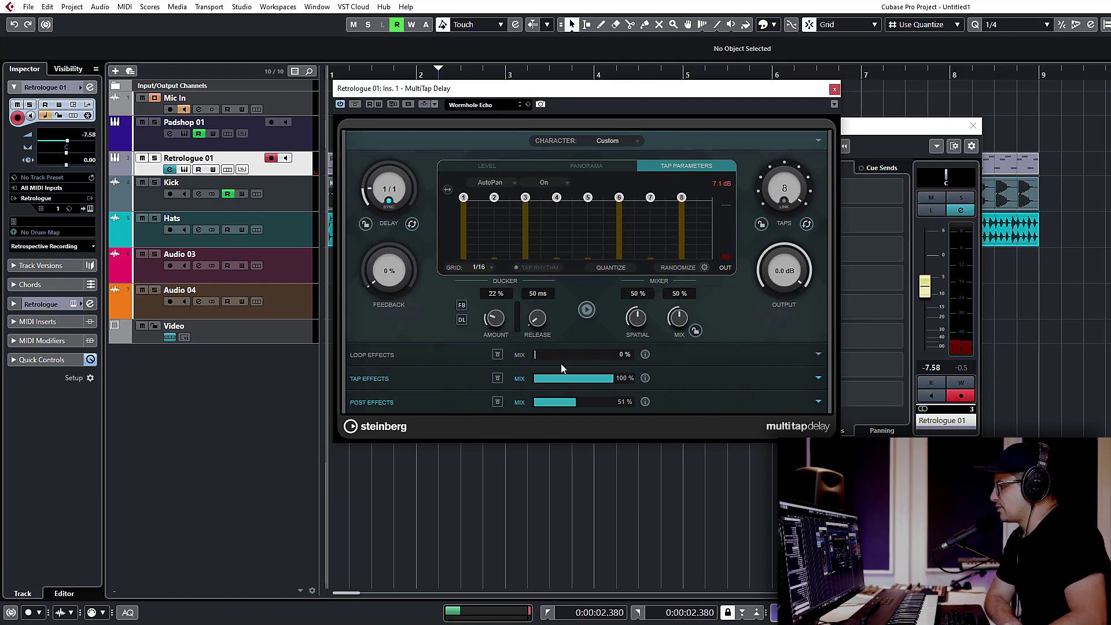
{"action": "left_click", "coordinate": [817, 142]}
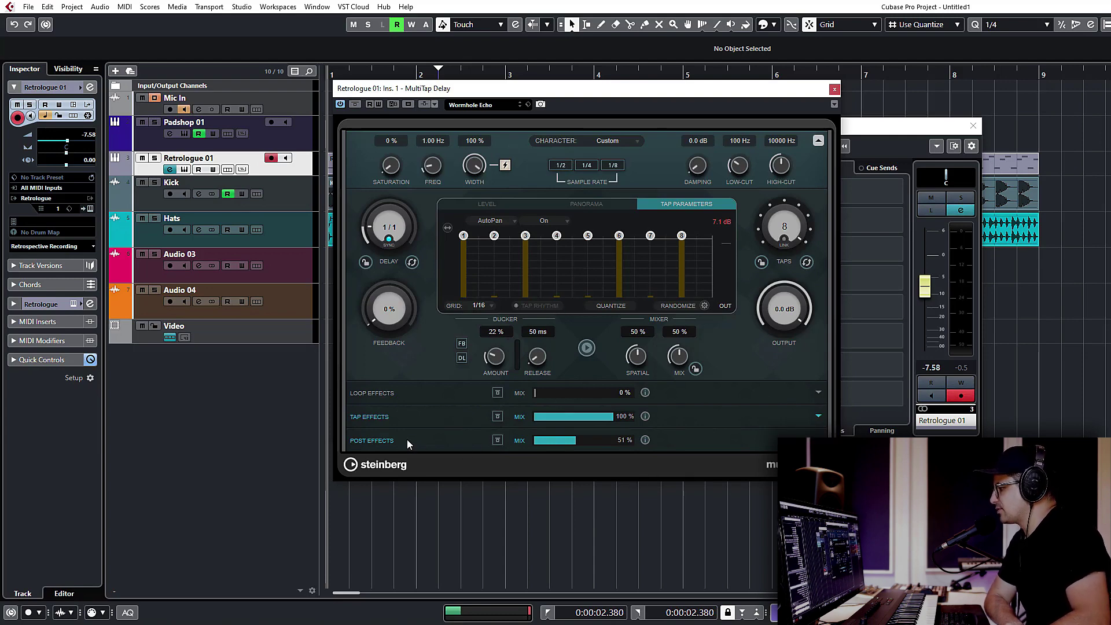
- Expand the Post and Tap Effects sections and add a Phaser tap effect module
{"action": "left_click", "coordinate": [818, 440]}
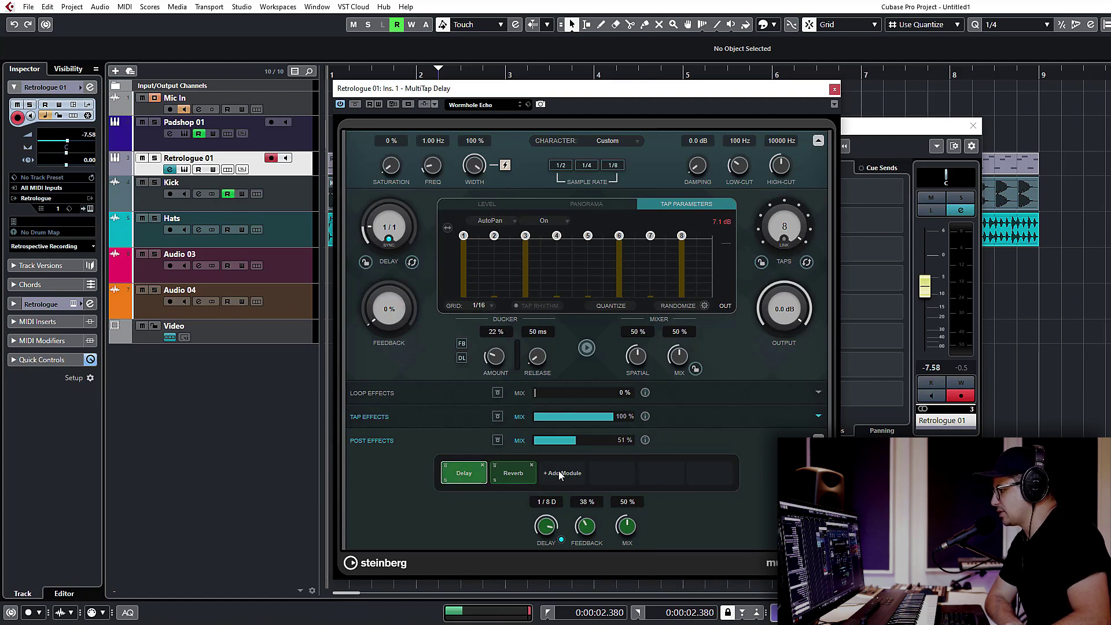
{"action": "left_click", "coordinate": [818, 416]}
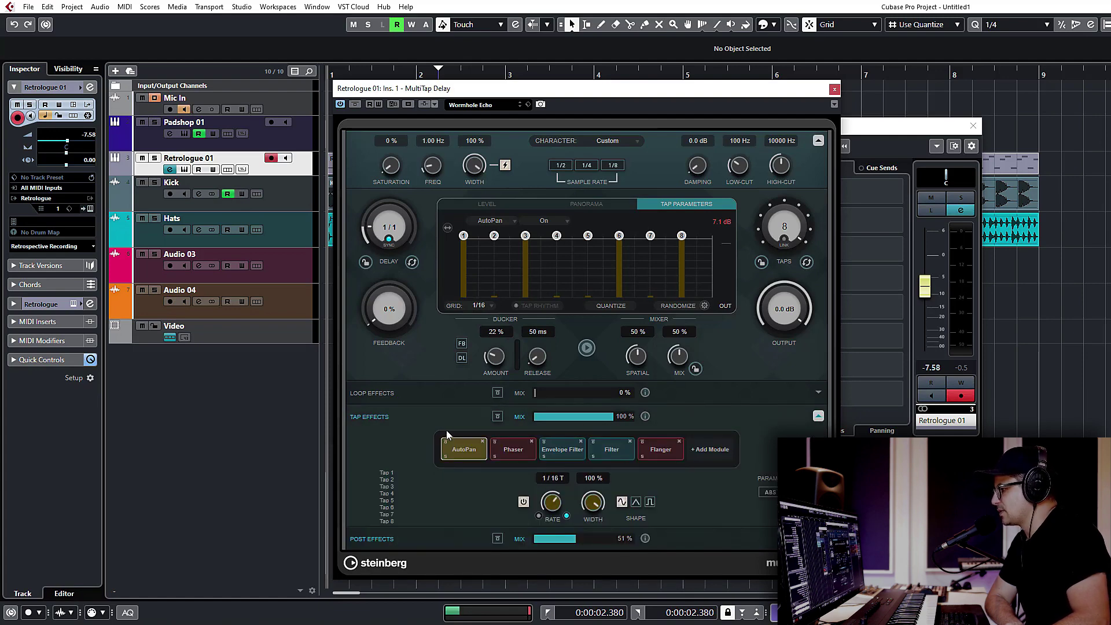
{"action": "left_click", "coordinate": [706, 451]}
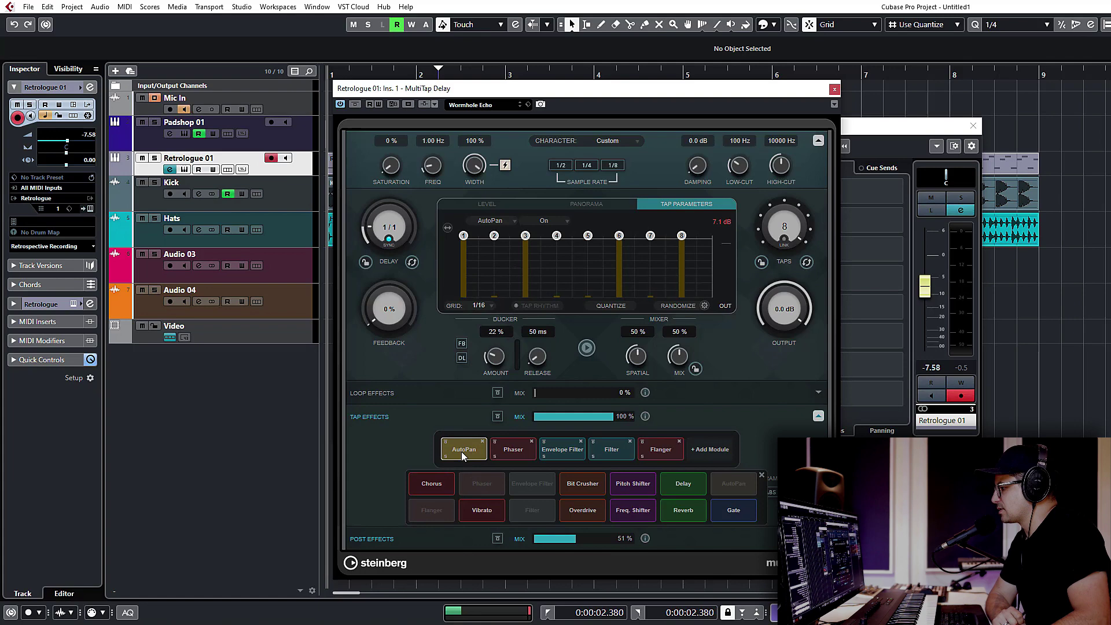
{"action": "left_click", "coordinate": [520, 452]}
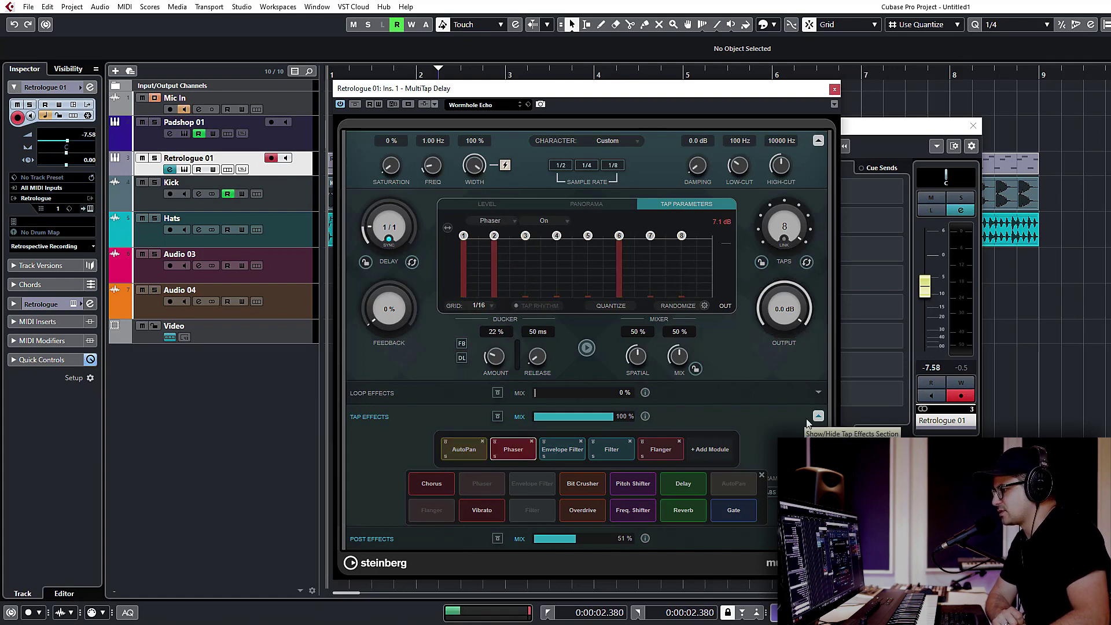
{"action": "left_click", "coordinate": [761, 476]}
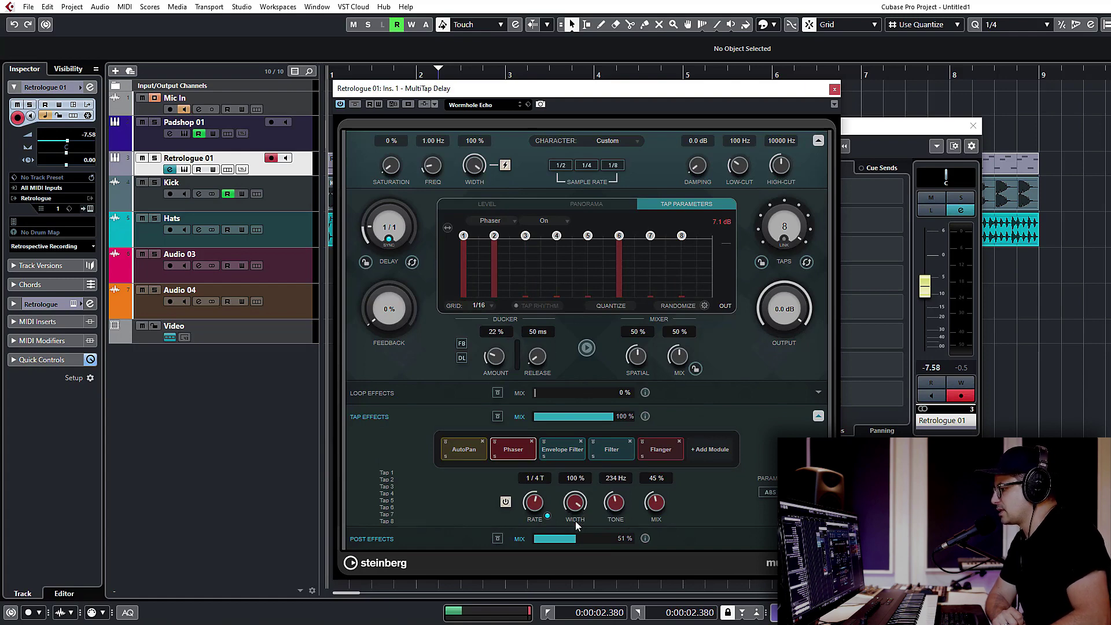
- Lower the Phaser width on taps 2, 4, 5 and 6, then show tap 7's Filter settings
{"action": "left_click", "coordinate": [574, 503]}
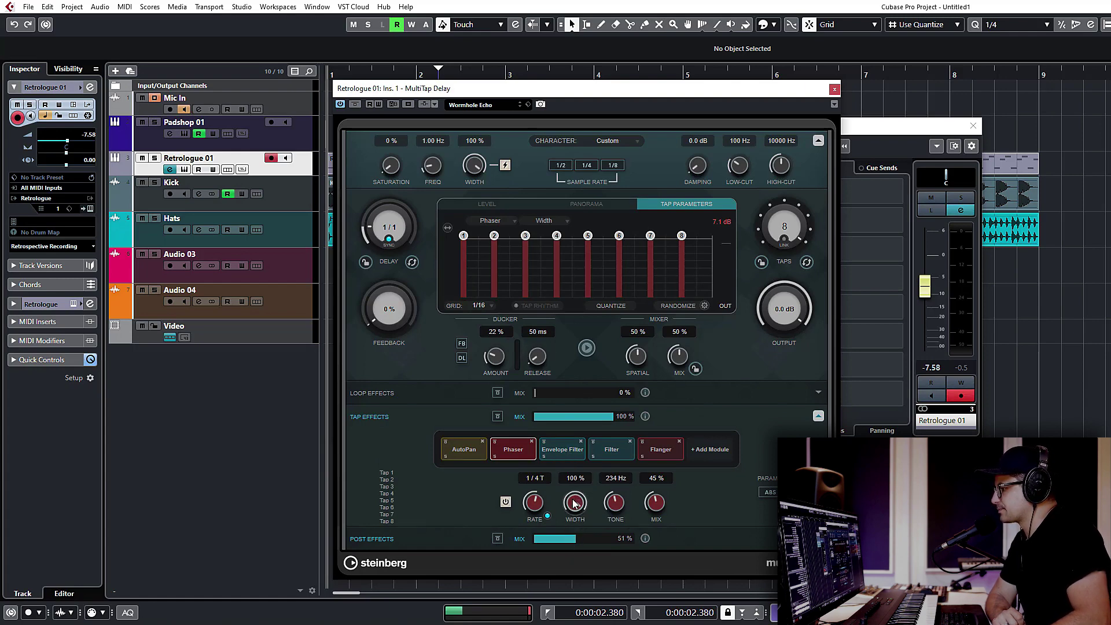
{"action": "left_click", "coordinate": [494, 279]}
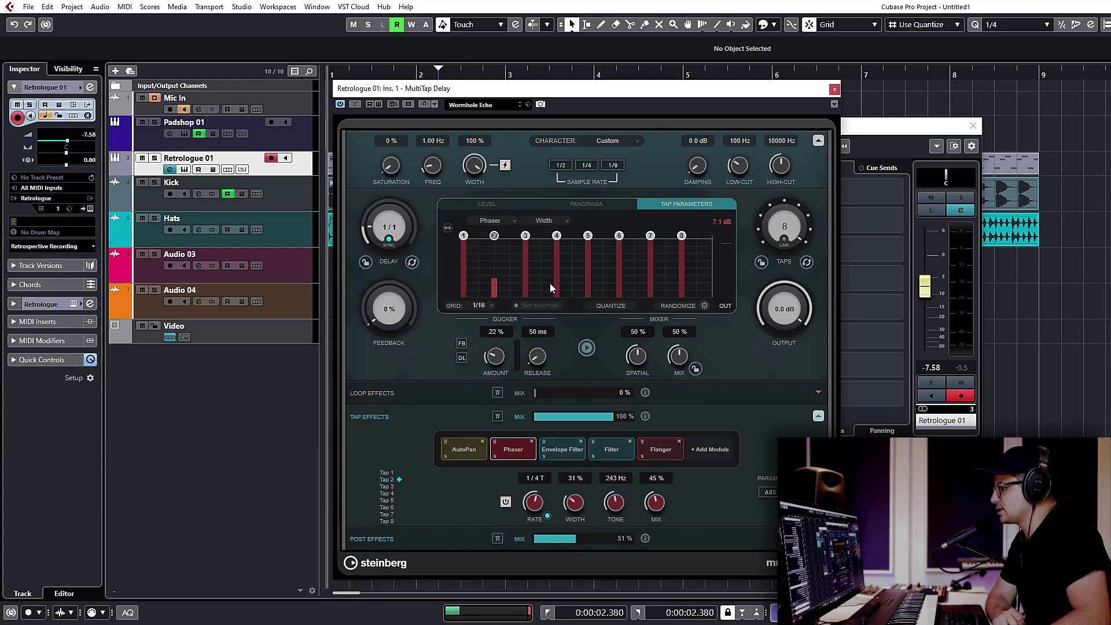
{"action": "left_click", "coordinate": [556, 287]}
{"action": "left_click", "coordinate": [588, 255]}
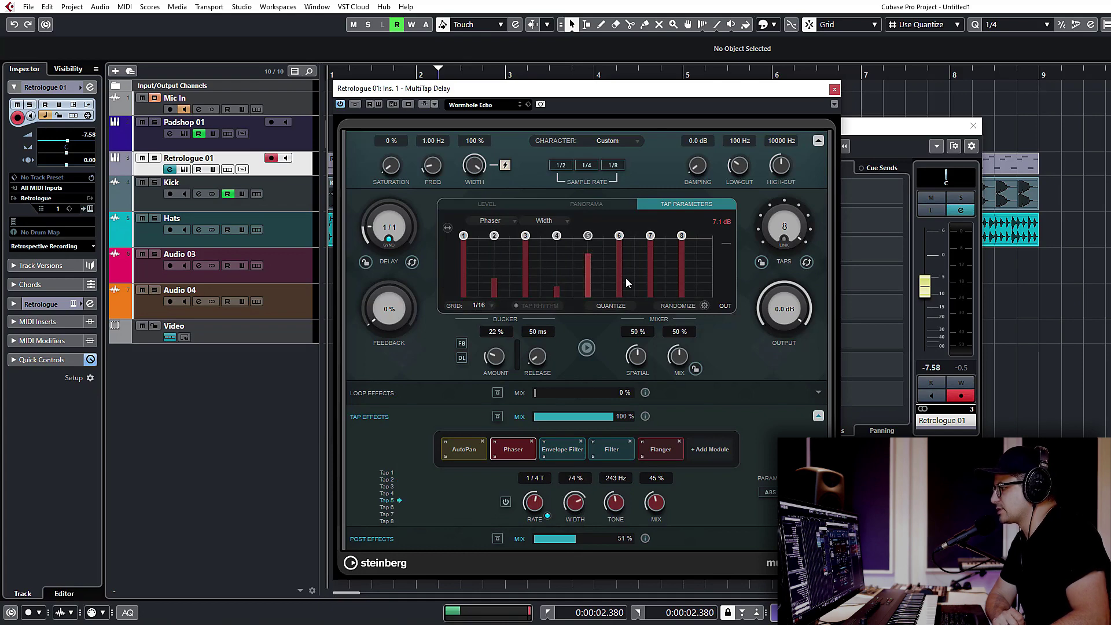
{"action": "left_click", "coordinate": [619, 279]}
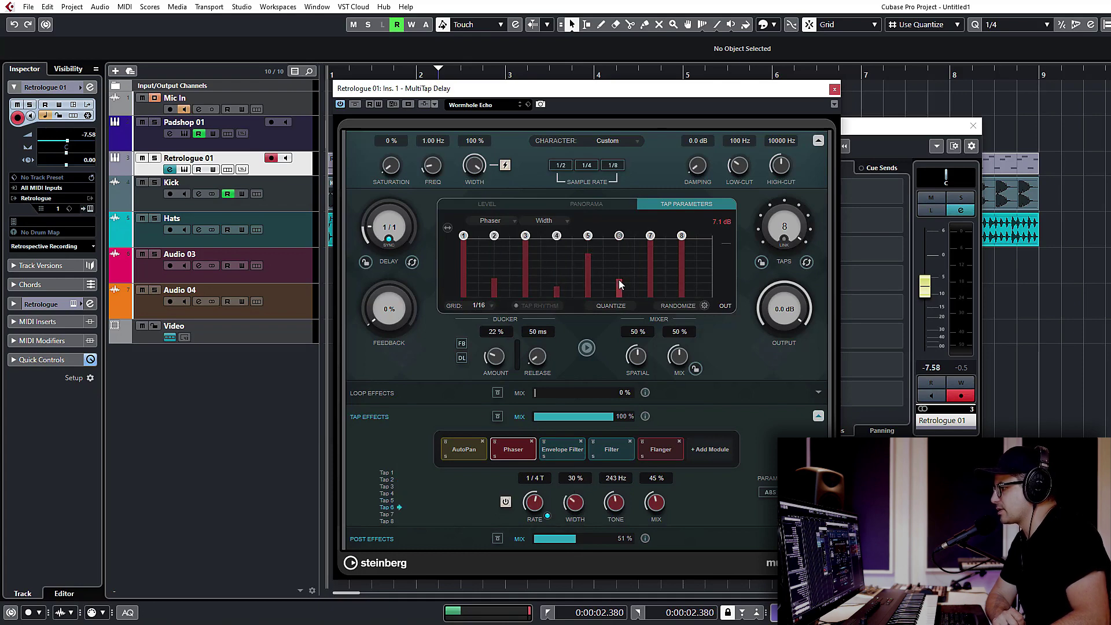
{"action": "left_click", "coordinate": [610, 449]}
{"action": "left_click", "coordinate": [653, 262]}
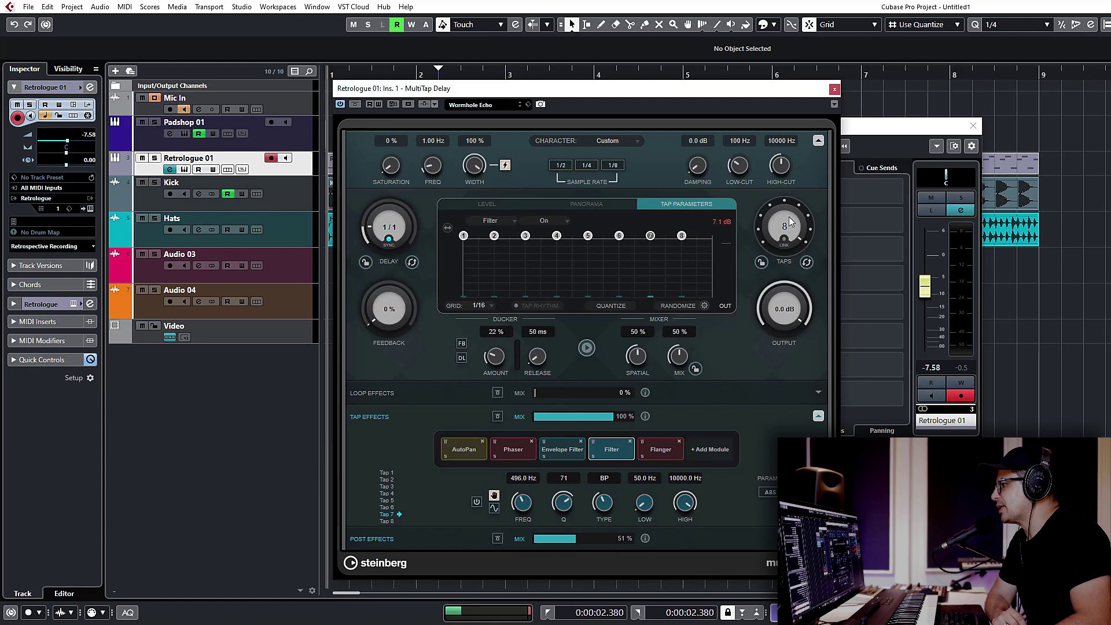
- Close the MultiTap Delay and Channel Settings windows and select the Padshop 01 track
{"action": "left_click", "coordinate": [835, 90]}
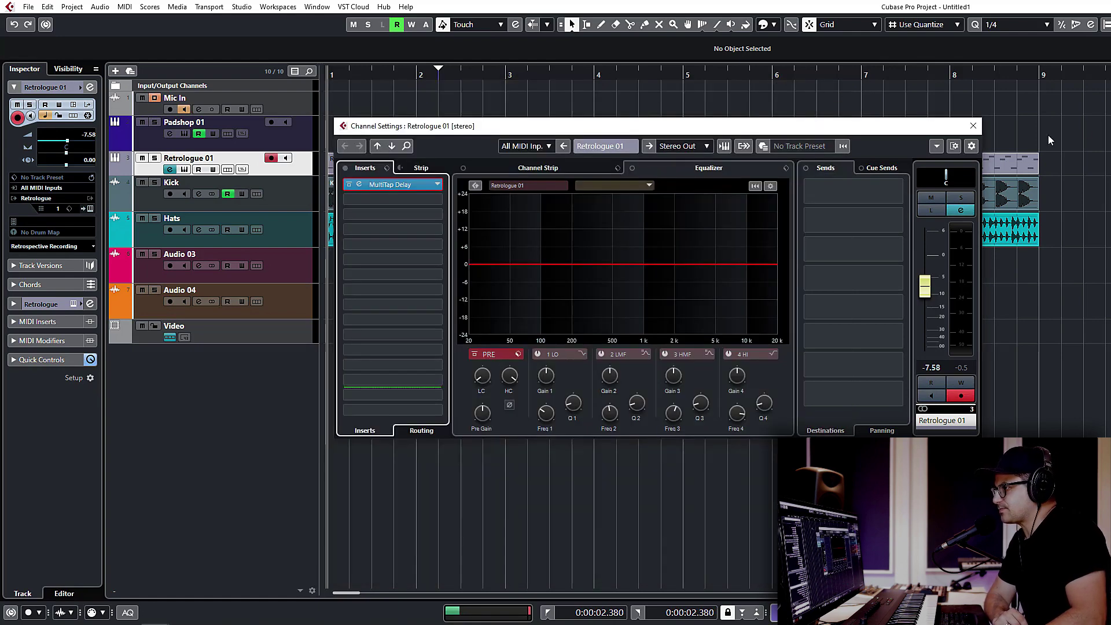
{"action": "left_click", "coordinate": [974, 126]}
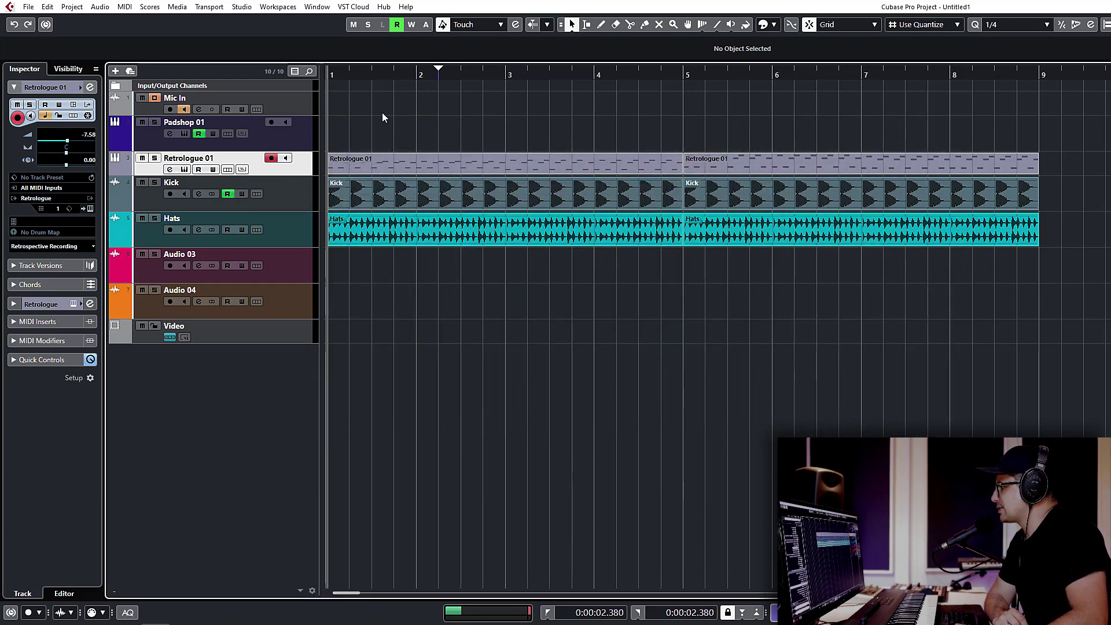
{"action": "left_click", "coordinate": [139, 141]}
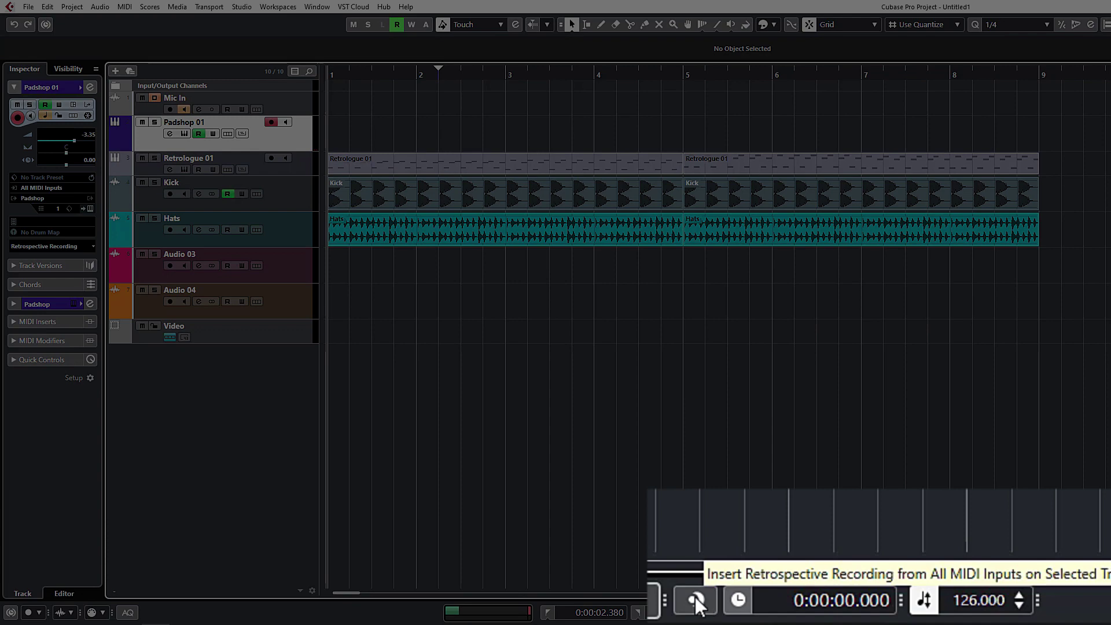
- Retrospectively record the played notes onto Padshop 01 and zoom out to show bars 1 to 19
{"action": "left_click", "coordinate": [903, 612]}
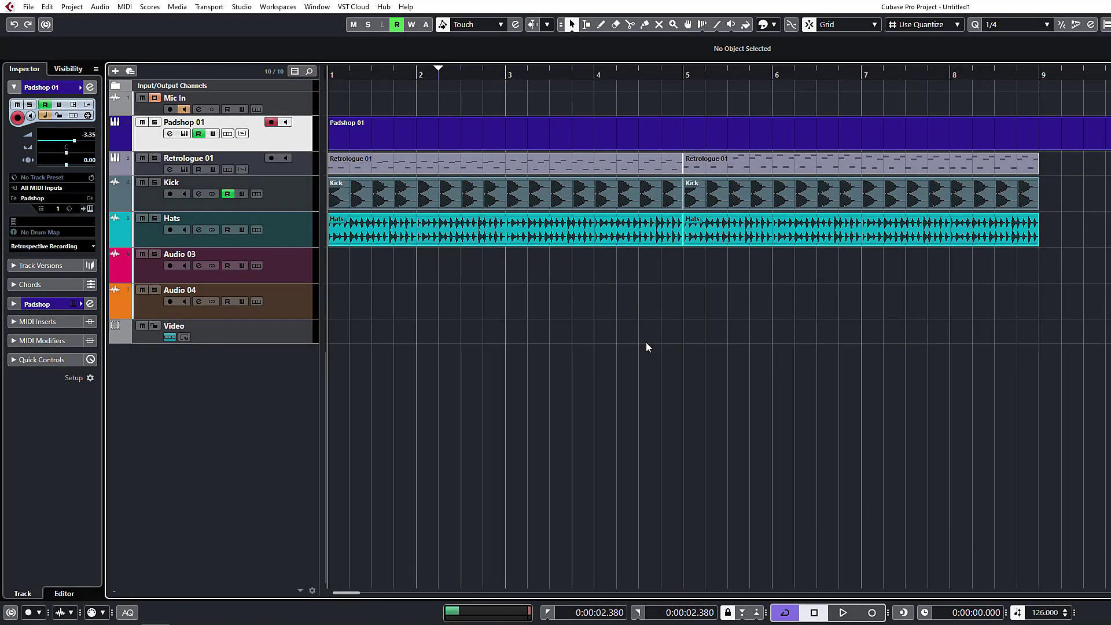
{"action": "key", "text": "g"}
{"action": "key", "text": "g"}
{"action": "key", "text": "g"}
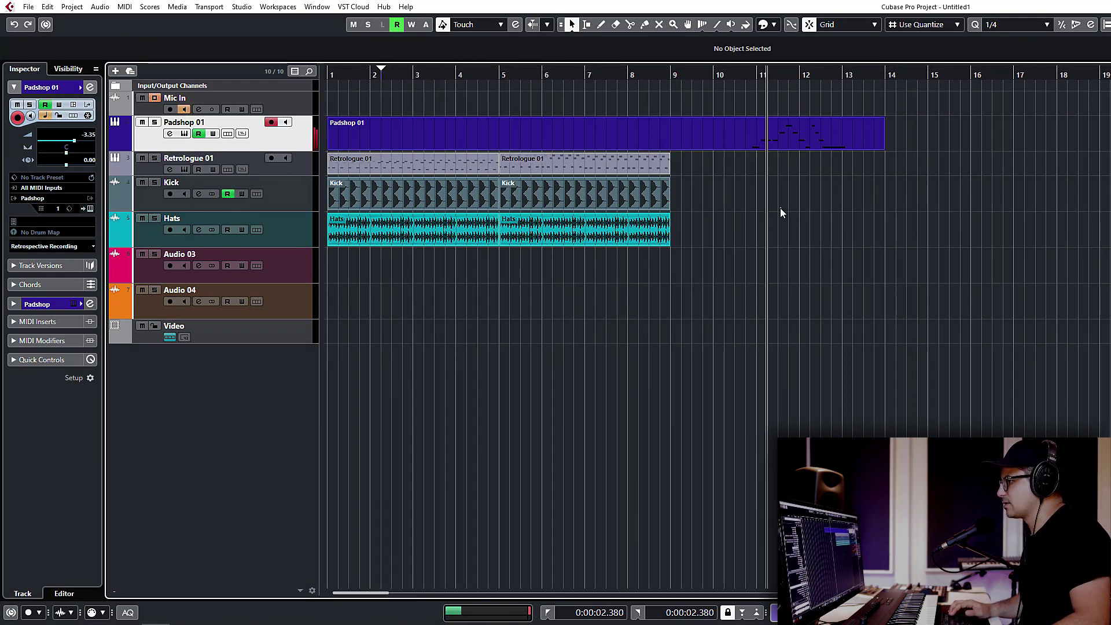
{"action": "left_click", "coordinate": [821, 133]}
{"action": "left_click", "coordinate": [842, 248]}
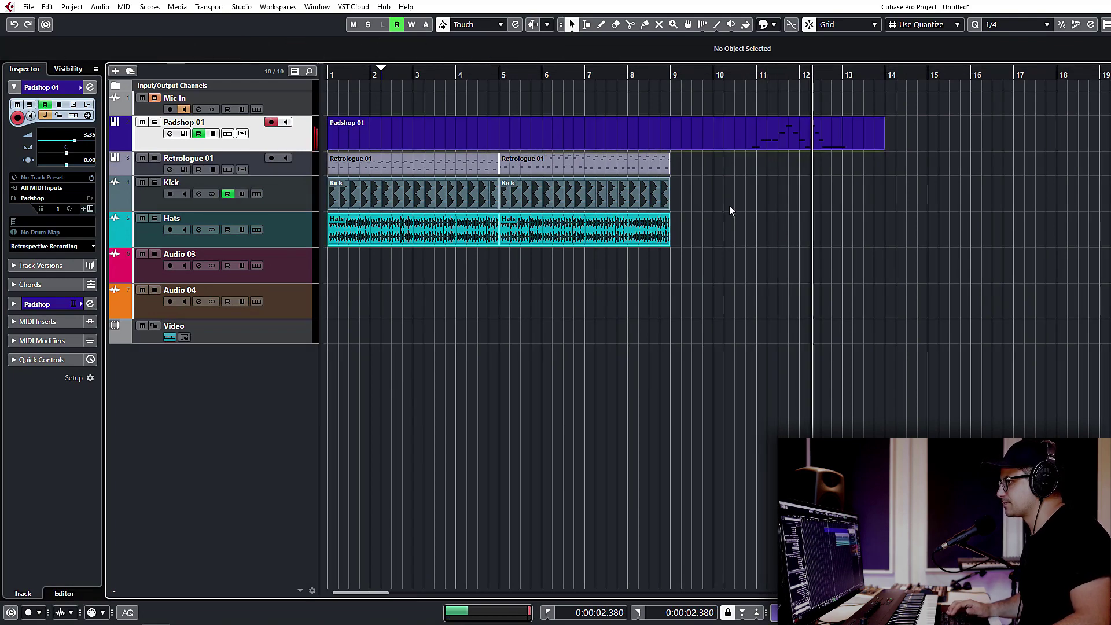
- Select the 13-bar Padshop 01 event to check its length, then delete it
{"action": "left_click", "coordinate": [775, 148]}
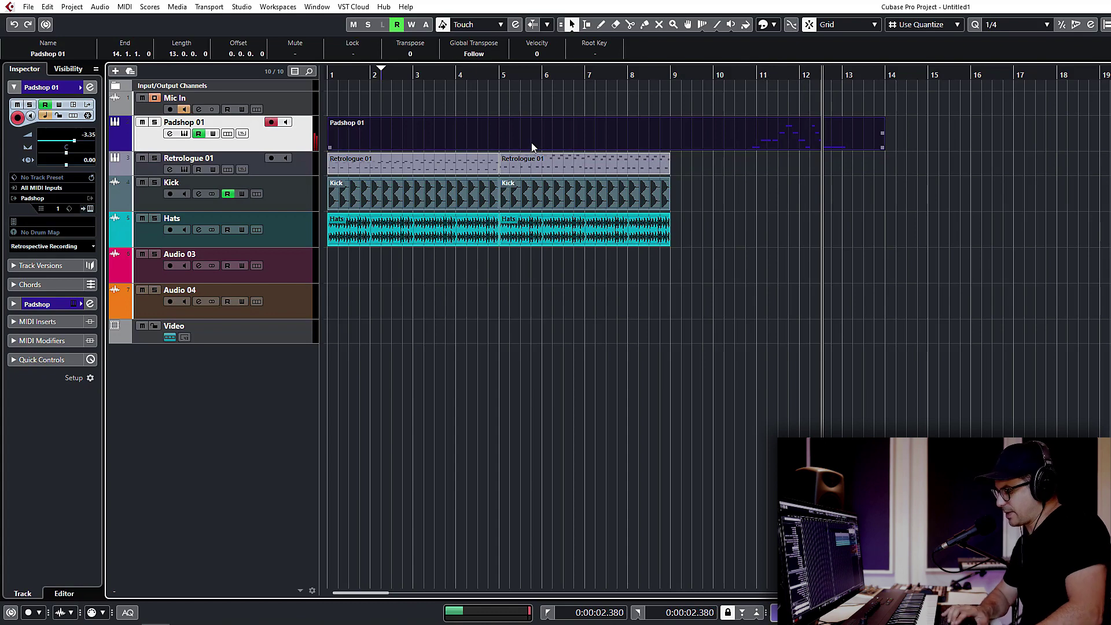
{"action": "left_click", "coordinate": [762, 113]}
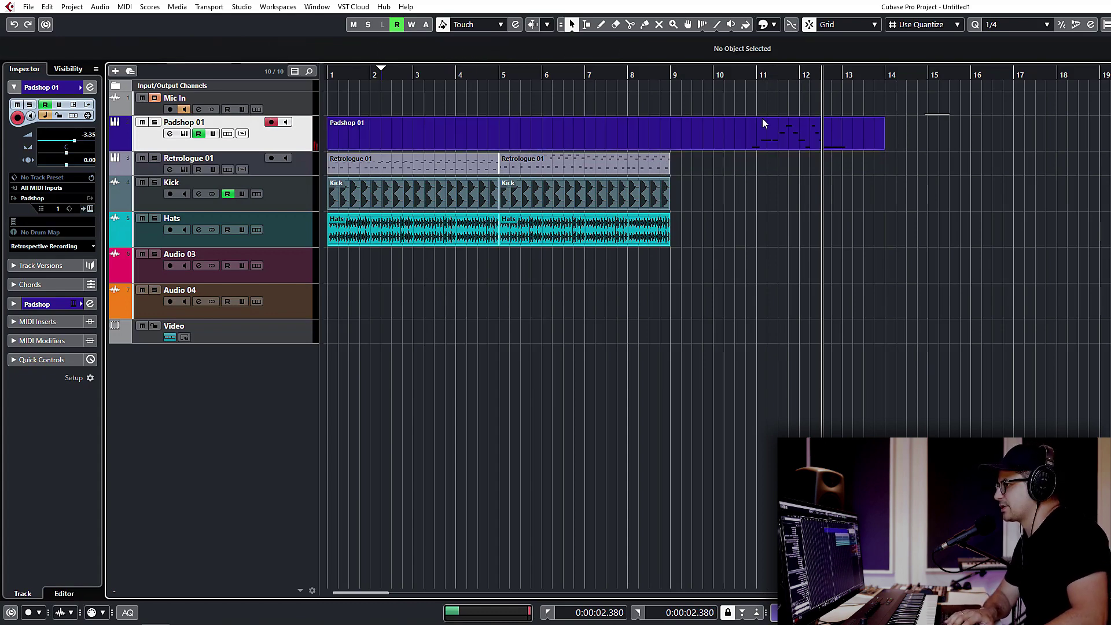
{"action": "left_click", "coordinate": [530, 134]}
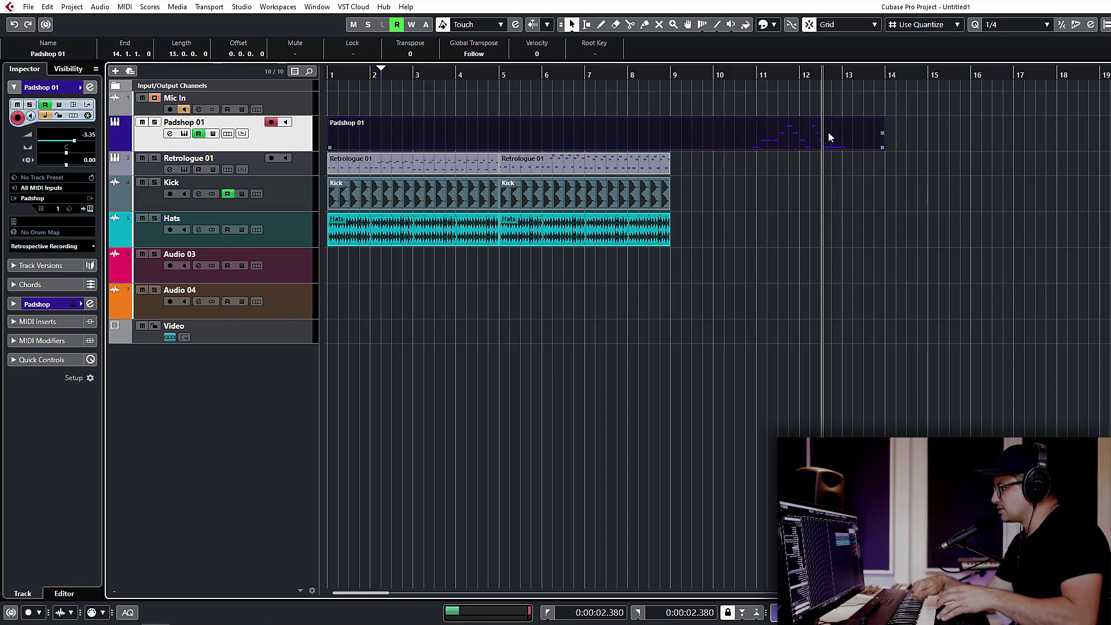
{"action": "left_click", "coordinate": [936, 137]}
{"action": "left_click", "coordinate": [350, 129]}
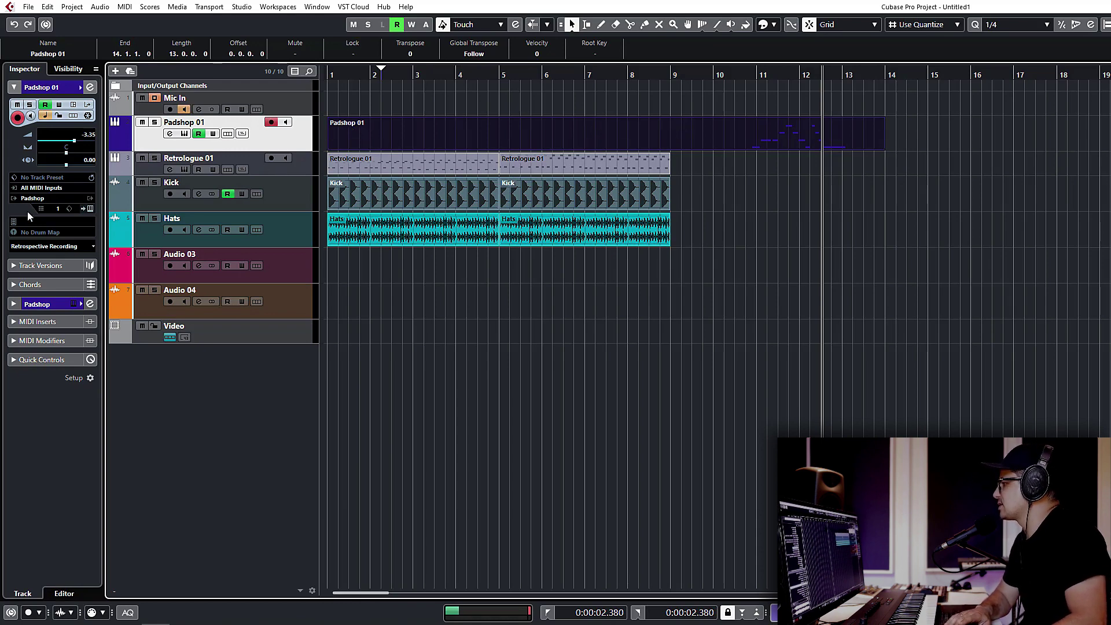
{"action": "key", "text": "Delete"}
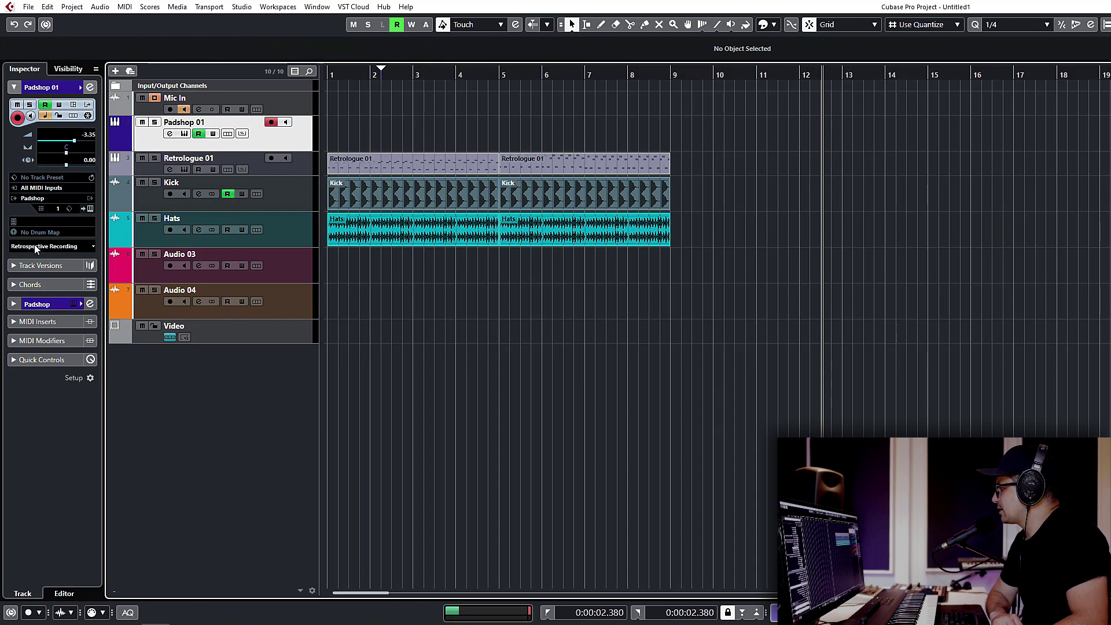
- Set a cycle range covering the first bar
{"action": "left_click", "coordinate": [51, 250]}
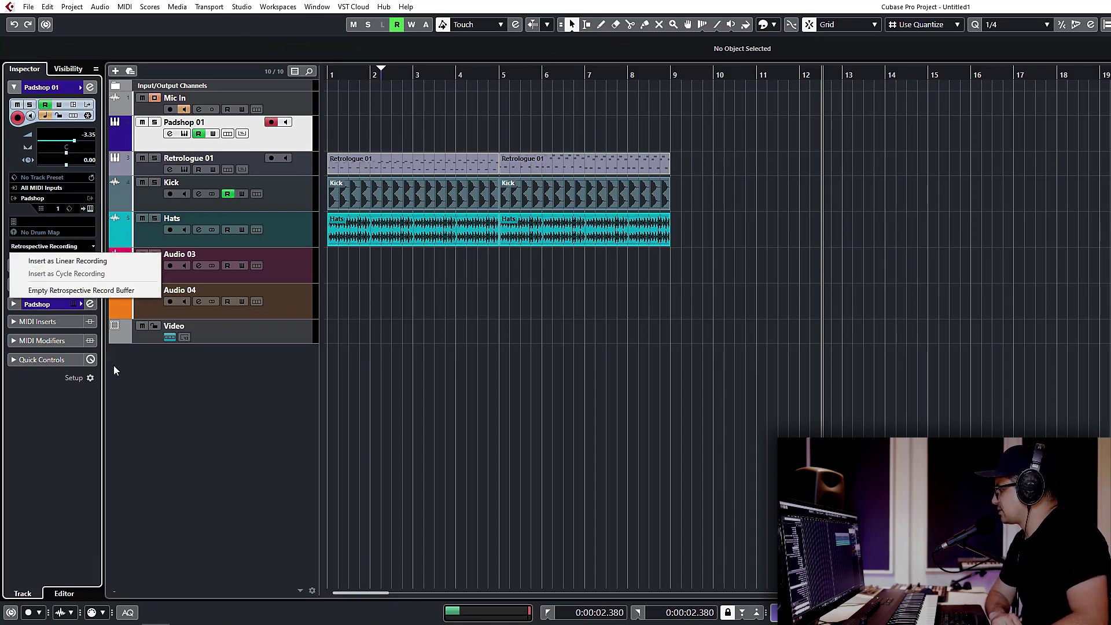
{"action": "left_click", "coordinate": [290, 389]}
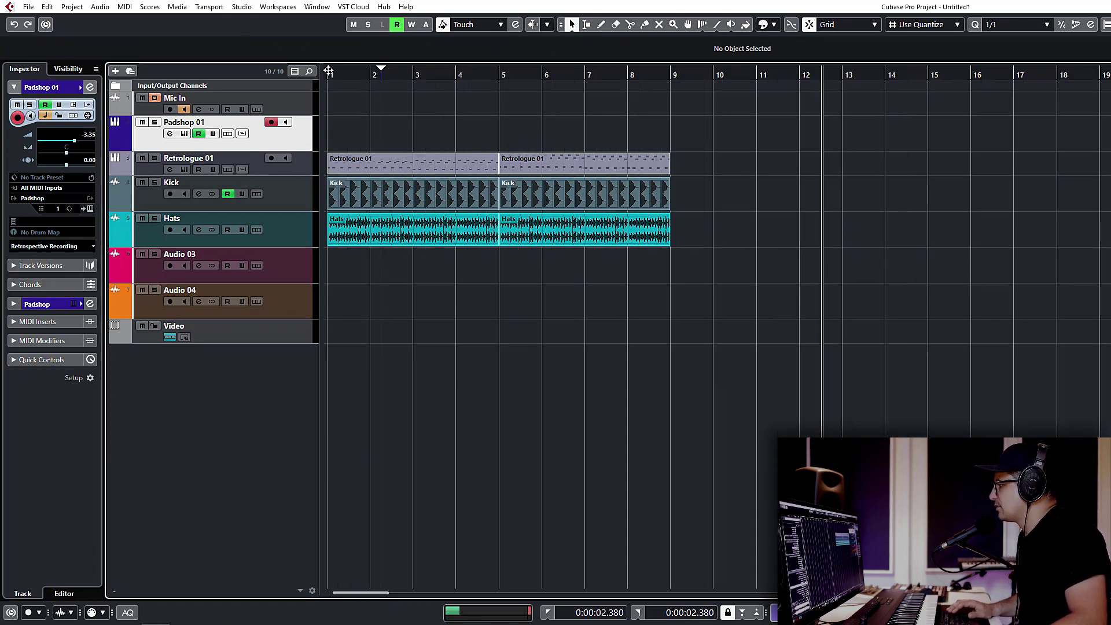
{"action": "left_click_drag", "start_coordinate": [332, 68], "coordinate": [367, 100]}
{"action": "scroll", "coordinate": [394, 159], "scroll_direction": "down", "scroll_amount": 1}
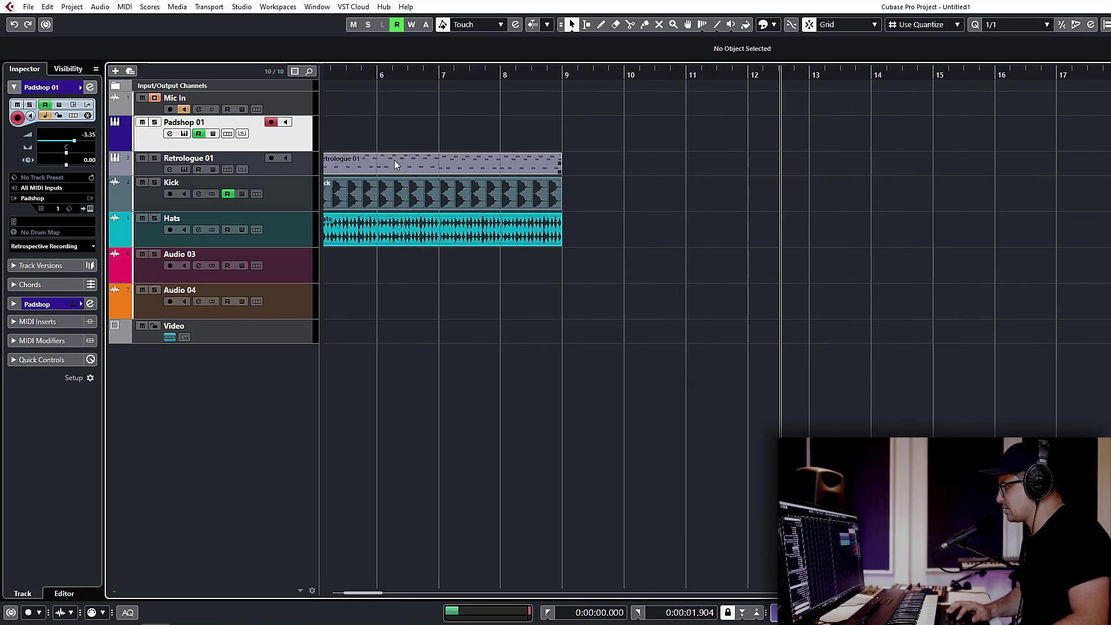
{"action": "scroll", "coordinate": [394, 160], "scroll_direction": "up", "scroll_amount": 3}
{"action": "left_click", "coordinate": [352, 72]}
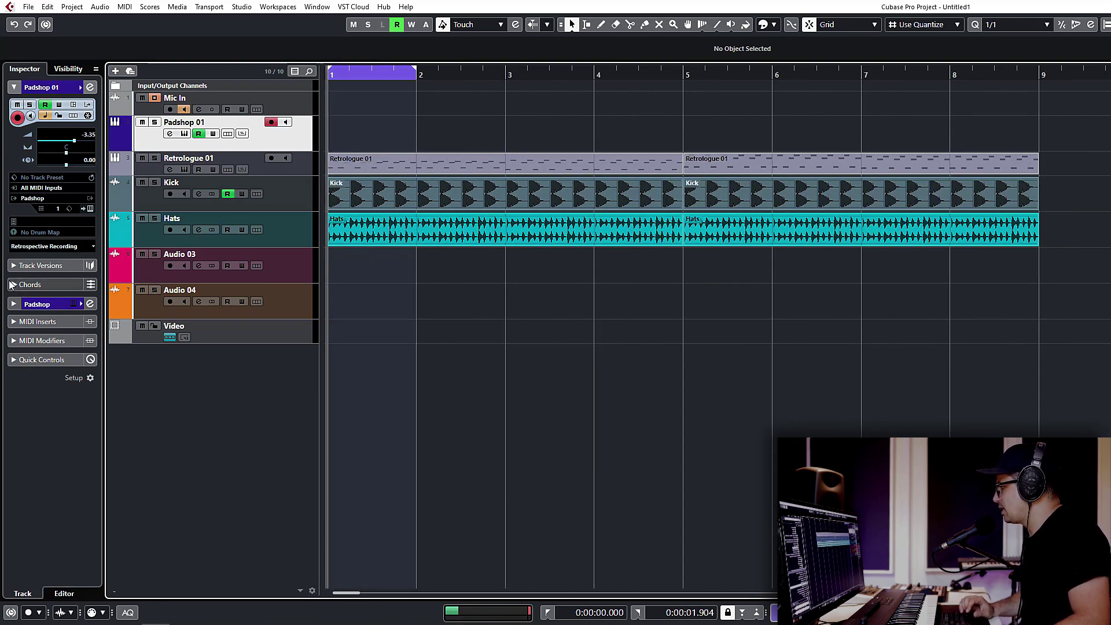
- Empty the retrospective record buffer, arm Padshop 01, mute Hats and start playback
{"action": "left_click", "coordinate": [51, 246]}
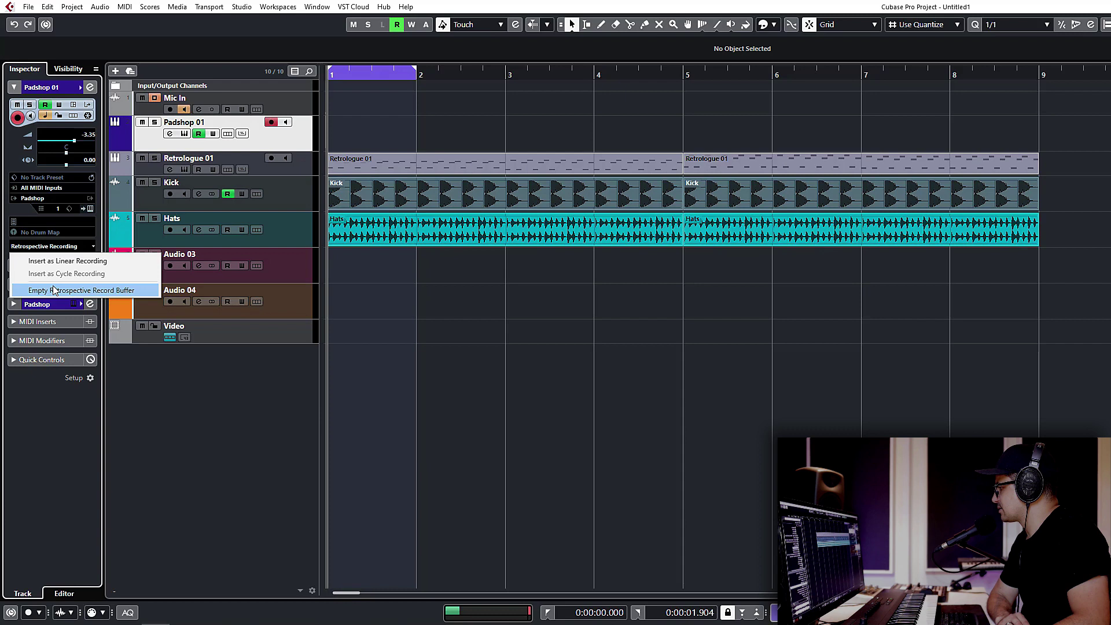
{"action": "left_click", "coordinate": [68, 292]}
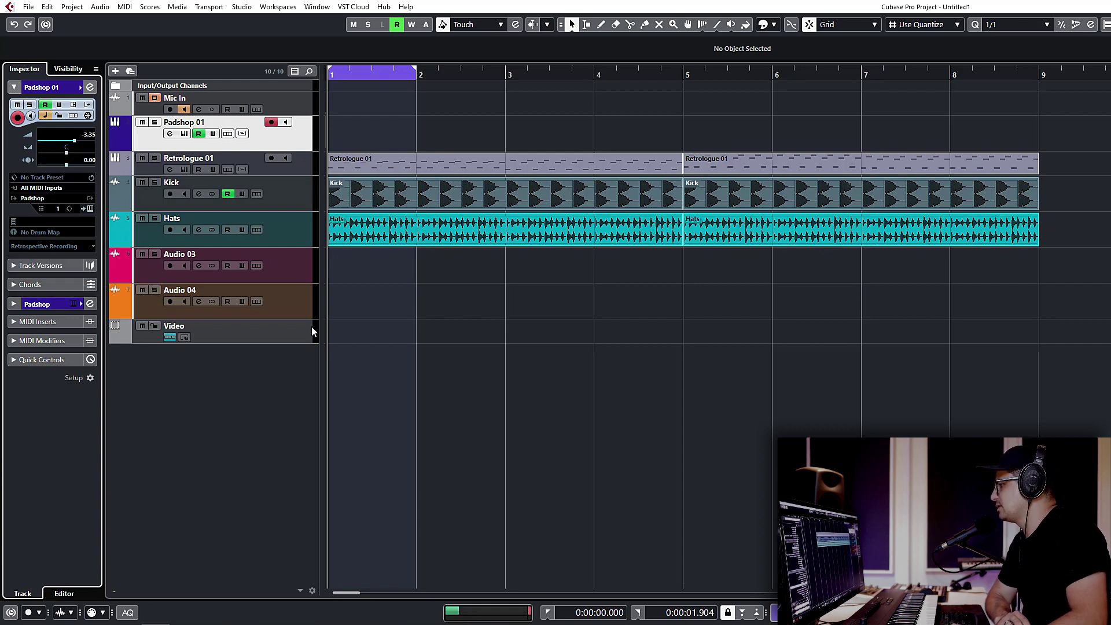
{"action": "left_click", "coordinate": [301, 159]}
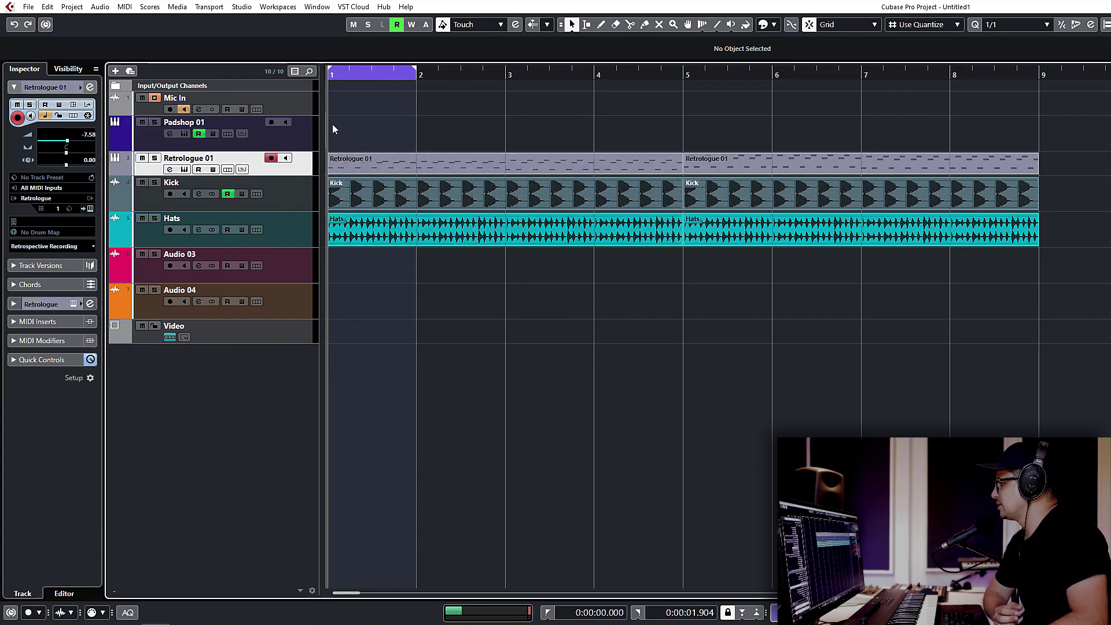
{"action": "left_click", "coordinate": [311, 150]}
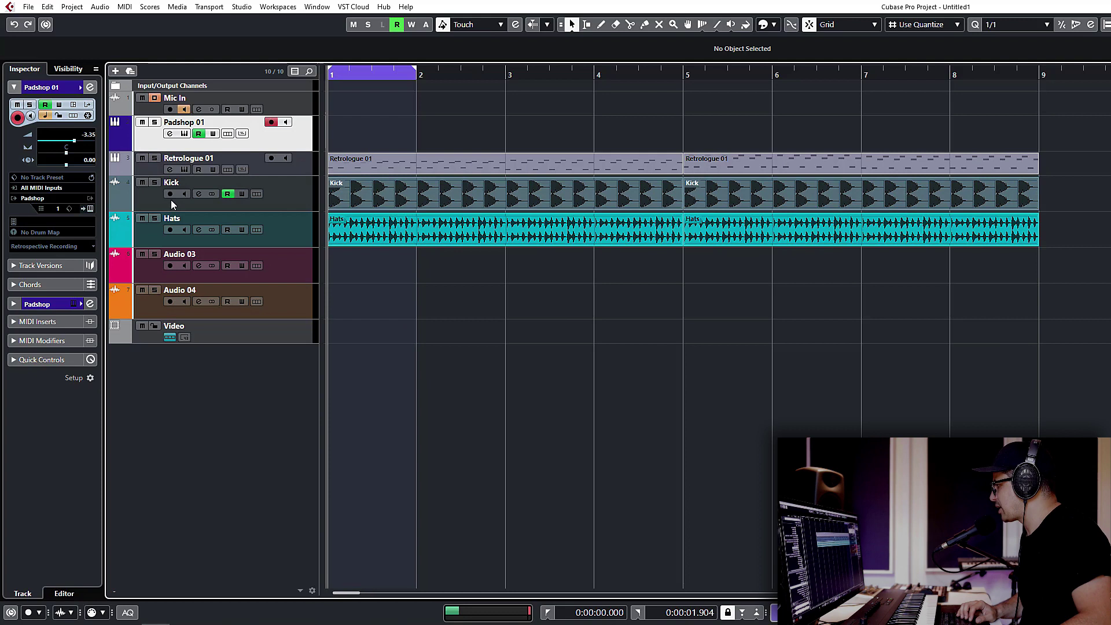
{"action": "left_click", "coordinate": [142, 218]}
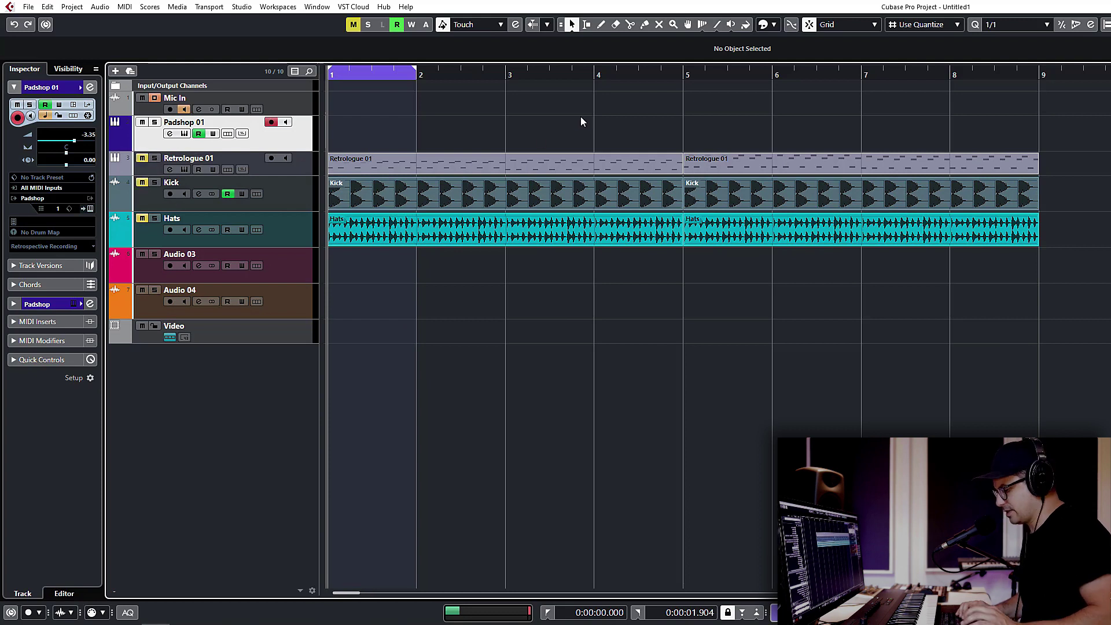
{"action": "key", "text": "space"}
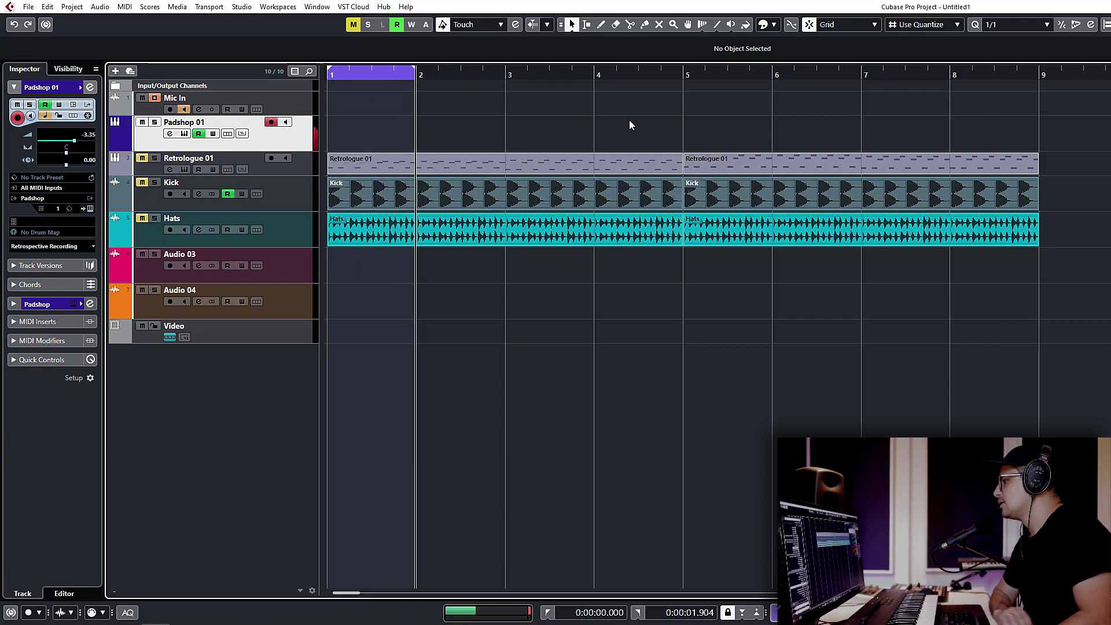
- Insert the buffered Padshop 01 notes as cycle takes and audition Lanes 1, 2 and 3
{"action": "left_click", "coordinate": [80, 247]}
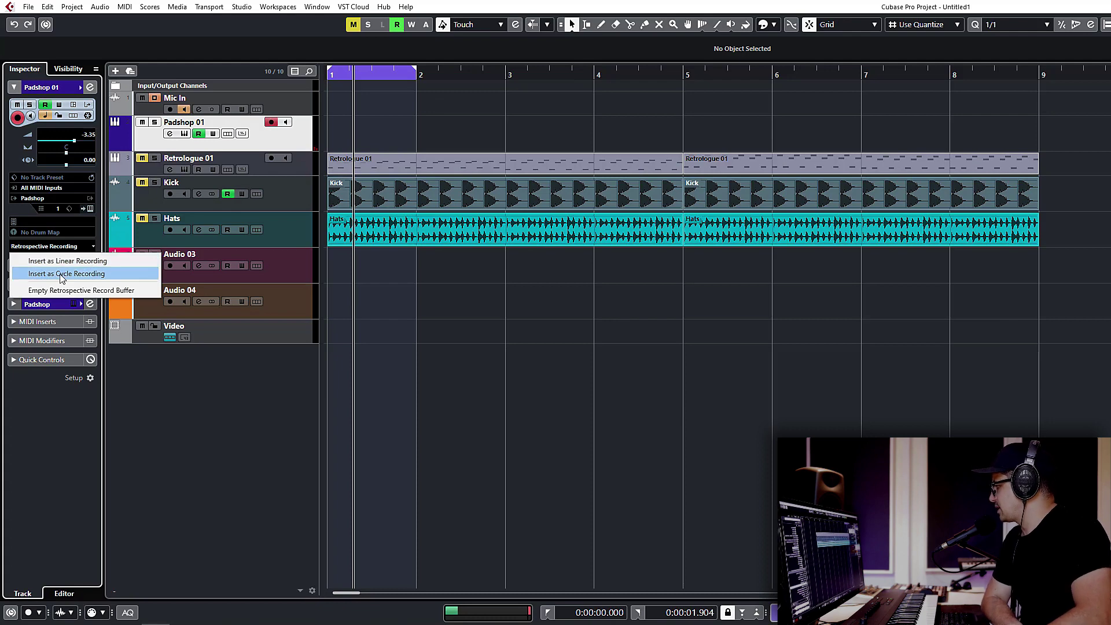
{"action": "left_click", "coordinate": [62, 274]}
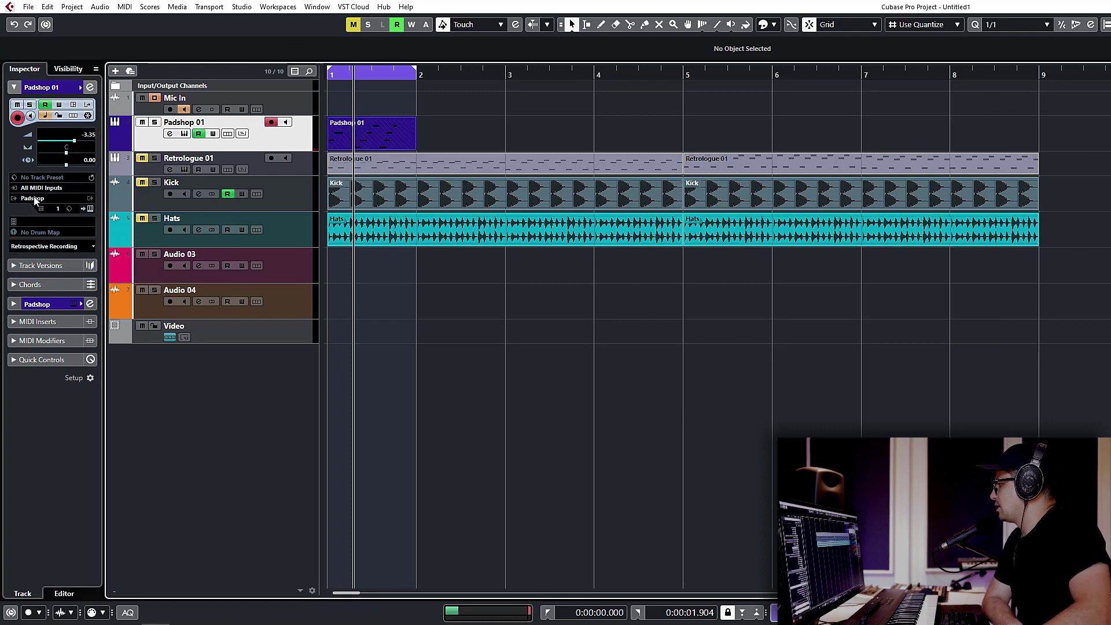
{"action": "left_click", "coordinate": [227, 133]}
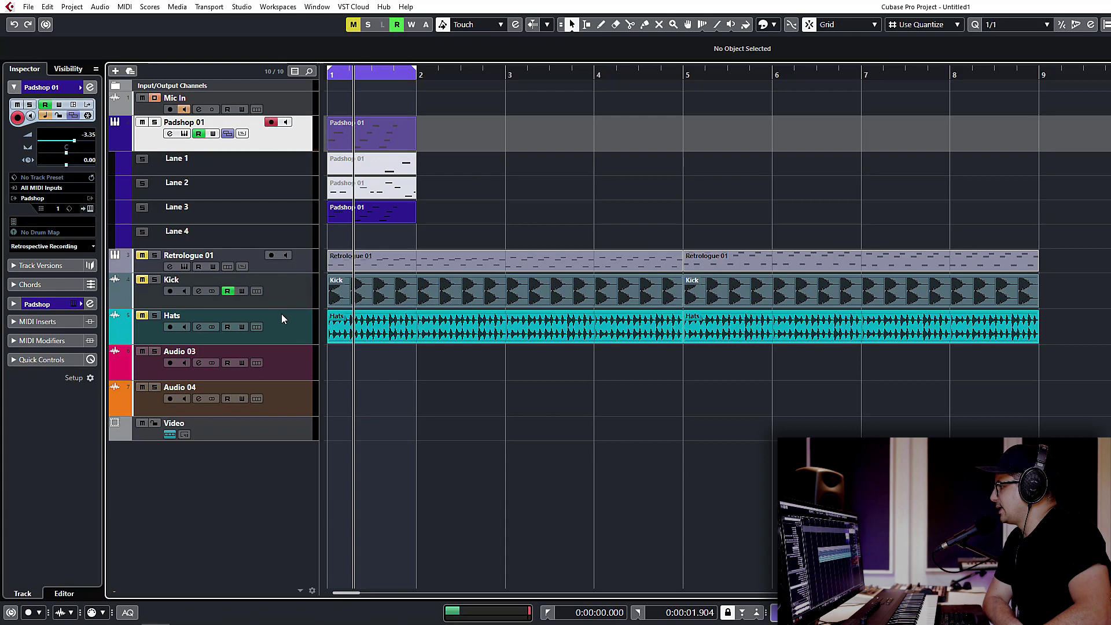
{"action": "left_click", "coordinate": [375, 167]}
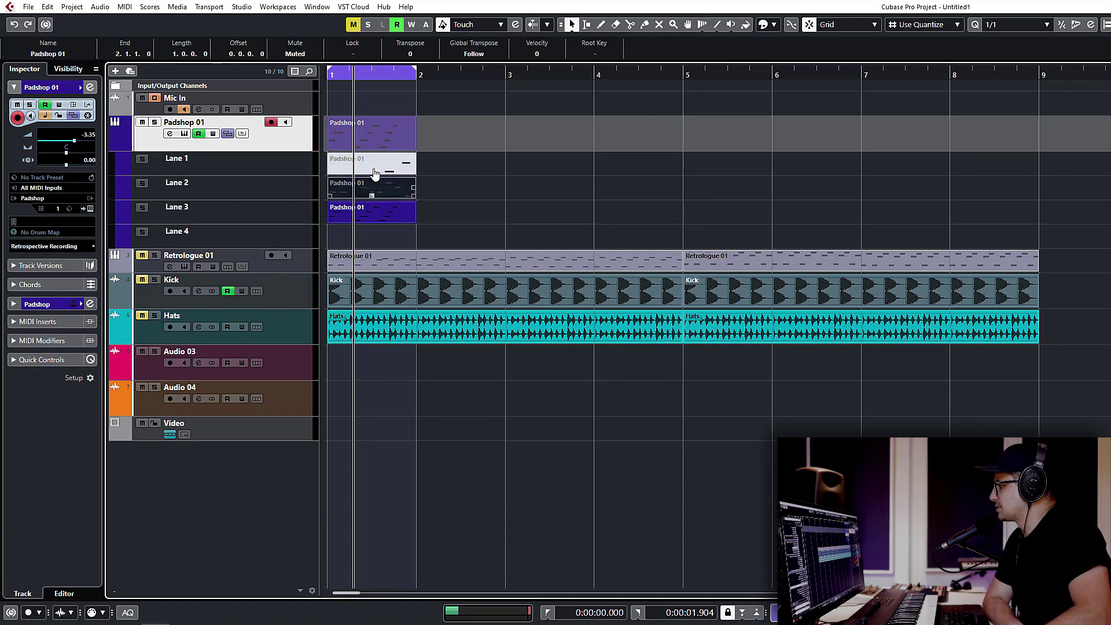
{"action": "left_click", "coordinate": [372, 191]}
{"action": "left_click", "coordinate": [386, 216]}
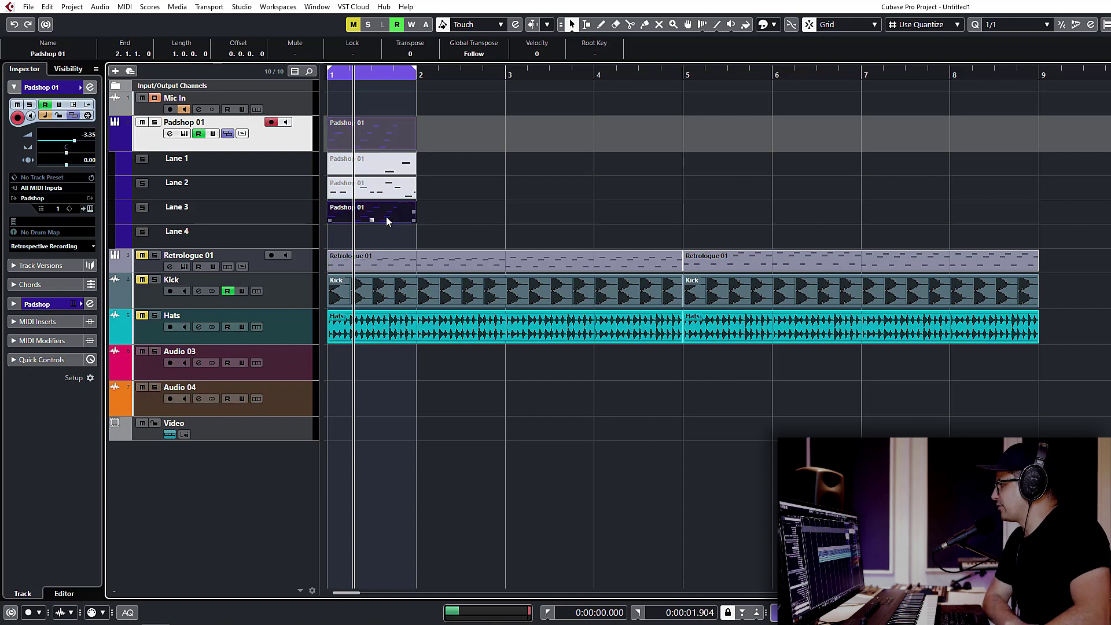
- Collapse the take lanes and delete the muted Padshop 01 part
{"action": "left_click", "coordinate": [226, 134]}
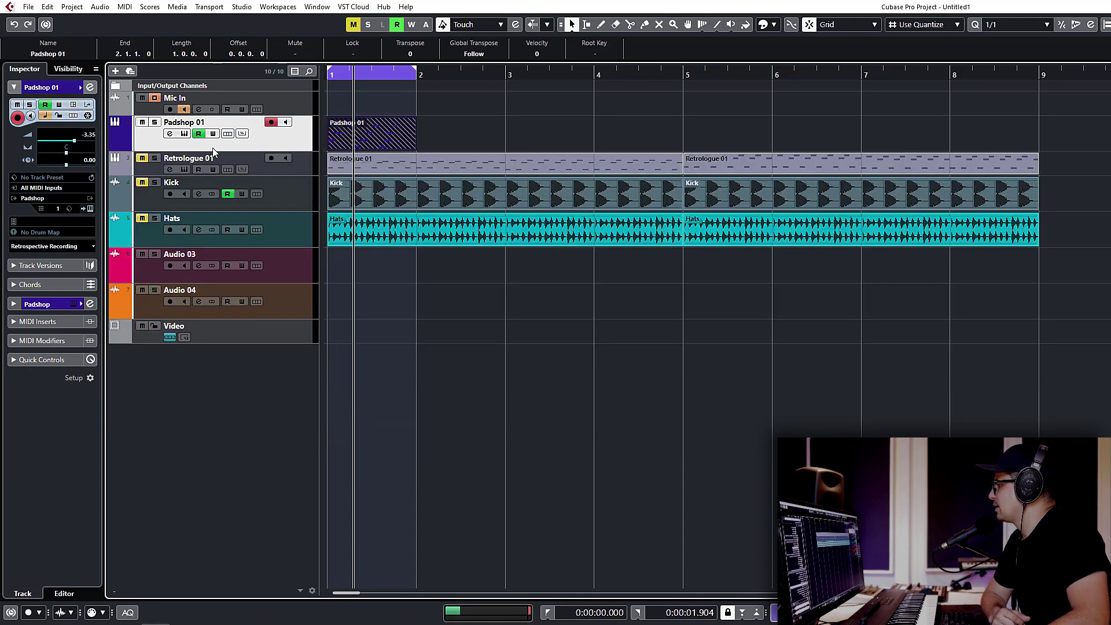
{"action": "left_click_drag", "start_coordinate": [529, 125], "coordinate": [369, 133]}
{"action": "key", "text": "Delete"}
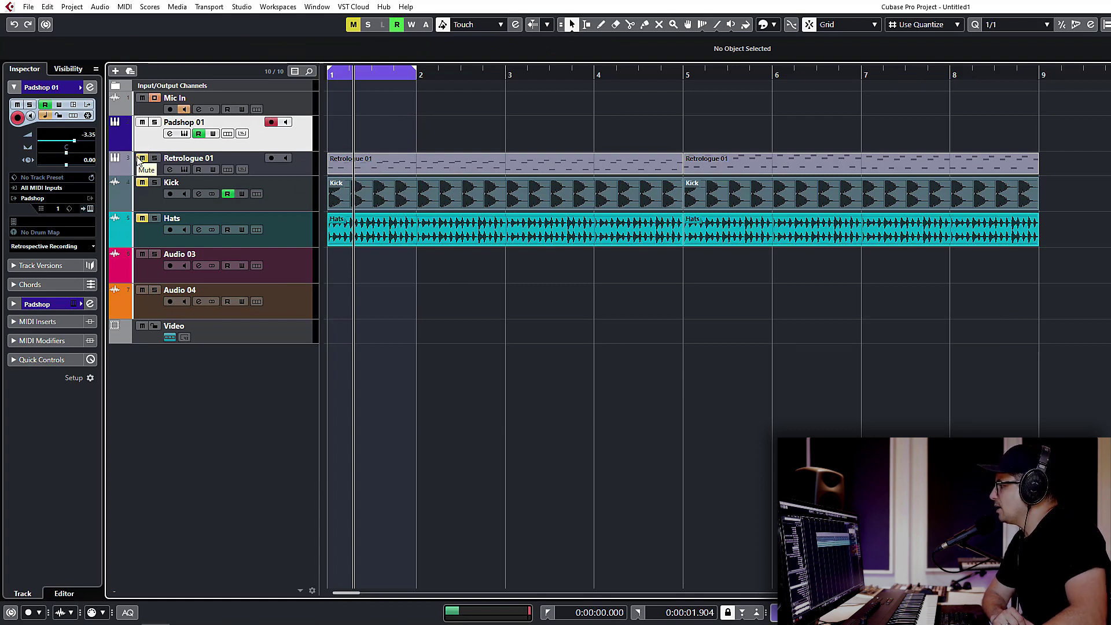
- Mute Padshop 01, extend the cycle to the first four bars, and arm Retrologue 01
{"action": "left_click", "coordinate": [142, 122]}
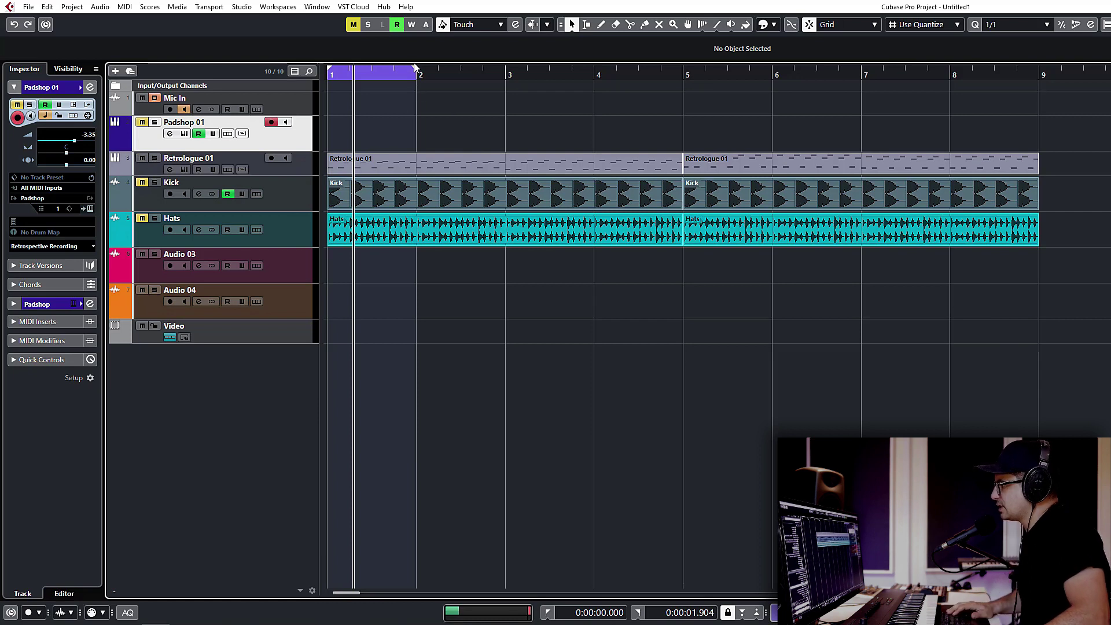
{"action": "left_click_drag", "start_coordinate": [415, 72], "coordinate": [681, 96]}
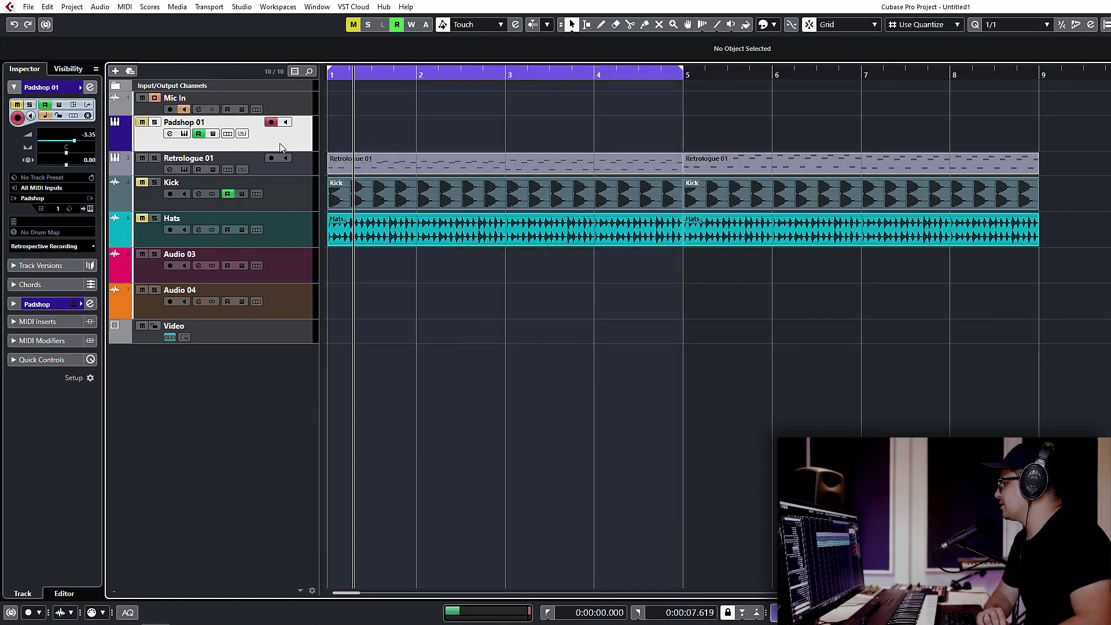
{"action": "left_click", "coordinate": [293, 171]}
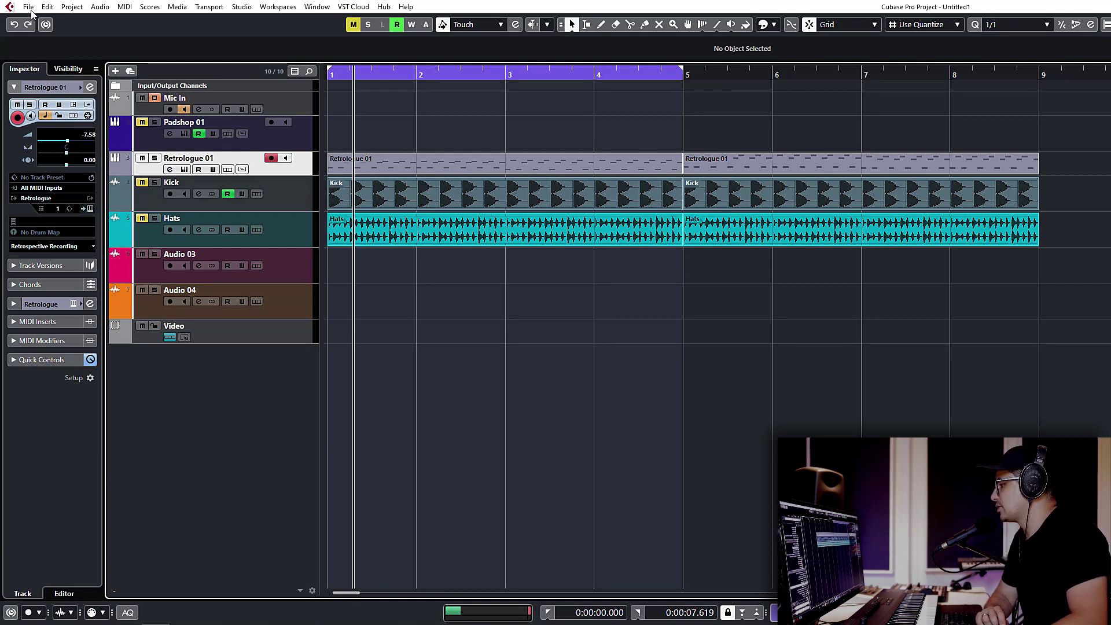
{"action": "left_click", "coordinate": [391, 155]}
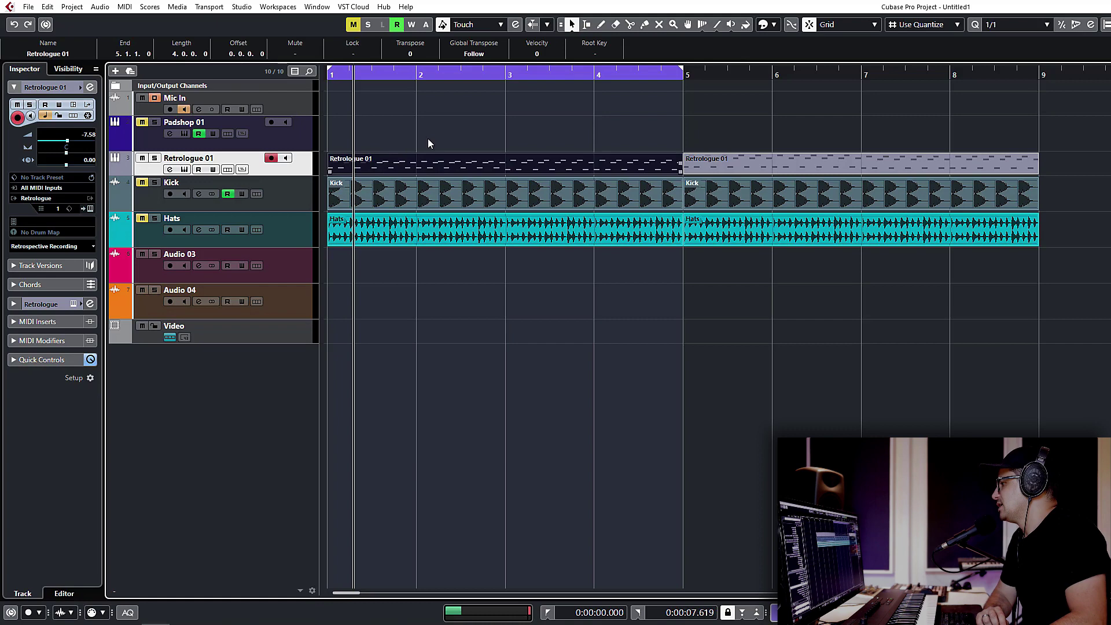
{"action": "left_click", "coordinate": [411, 126]}
{"action": "left_click", "coordinate": [411, 168]}
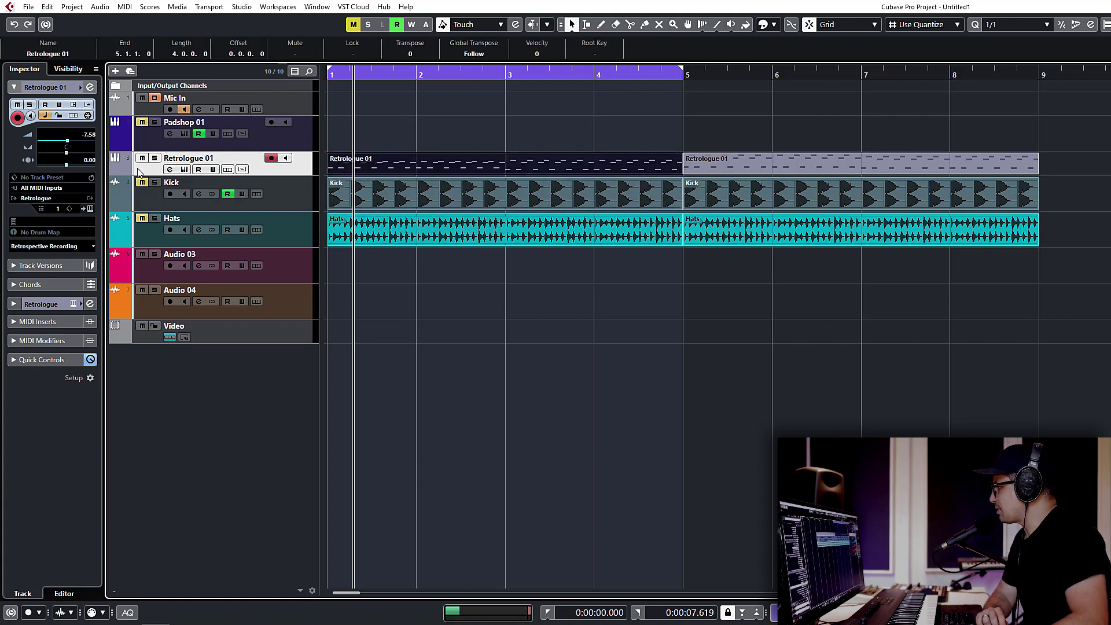
- Check Retrologue 01's channel settings, then zoom out to show more bars
{"action": "left_click", "coordinate": [23, 8]}
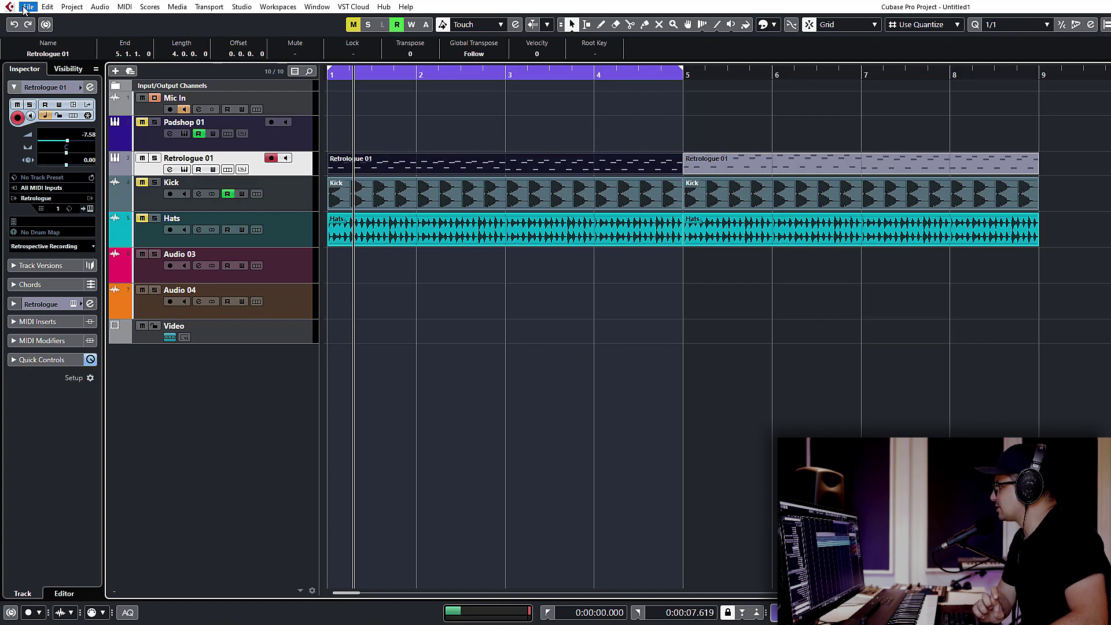
{"action": "left_click", "coordinate": [498, 148]}
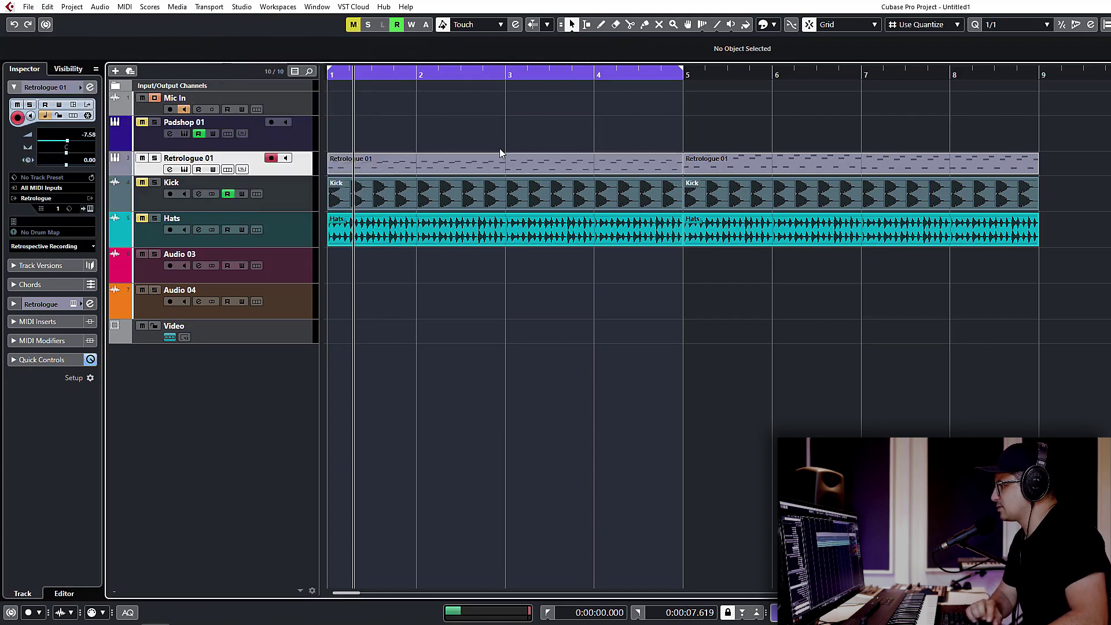
{"action": "left_click", "coordinate": [169, 169]}
{"action": "left_click", "coordinate": [972, 125]}
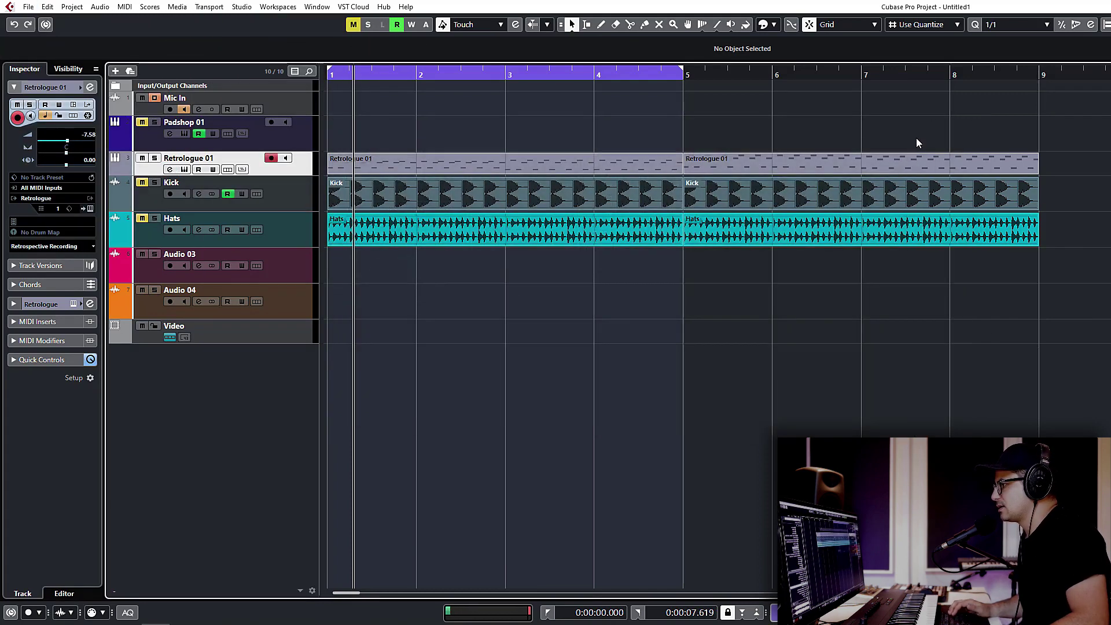
{"action": "left_click", "coordinate": [391, 168]}
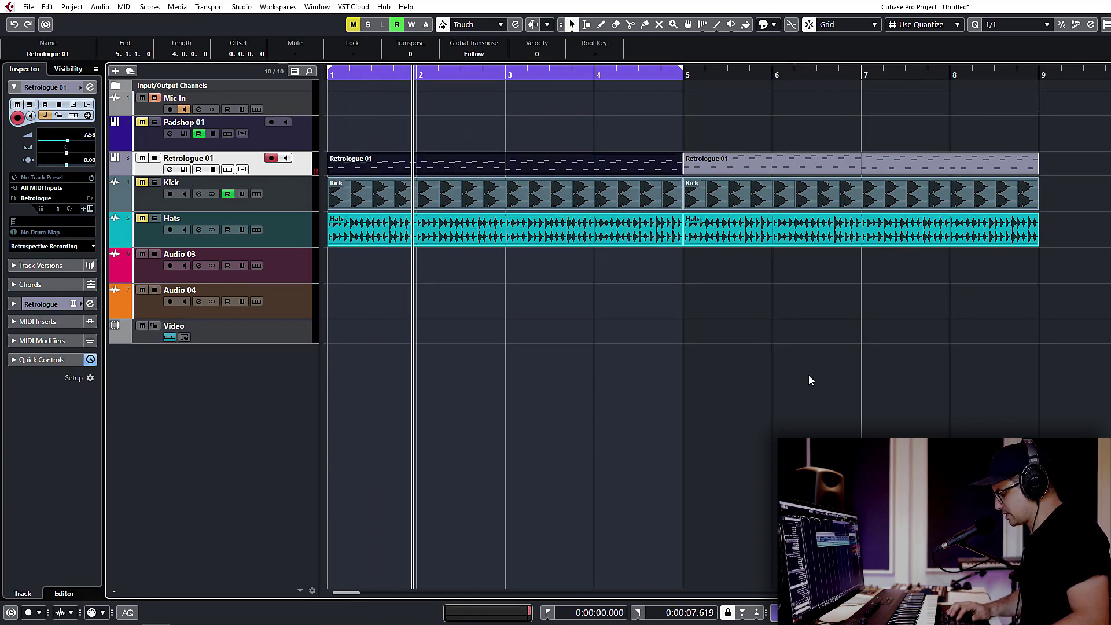
{"action": "key", "text": "g"}
{"action": "left_click", "coordinate": [451, 139]}
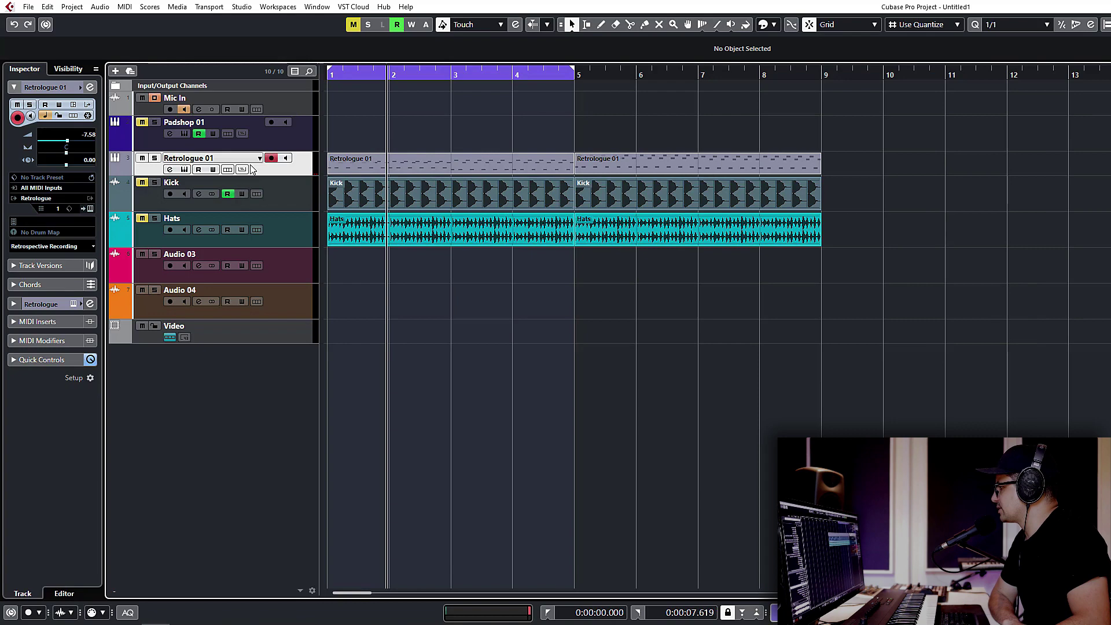
{"action": "left_click", "coordinate": [29, 7]}
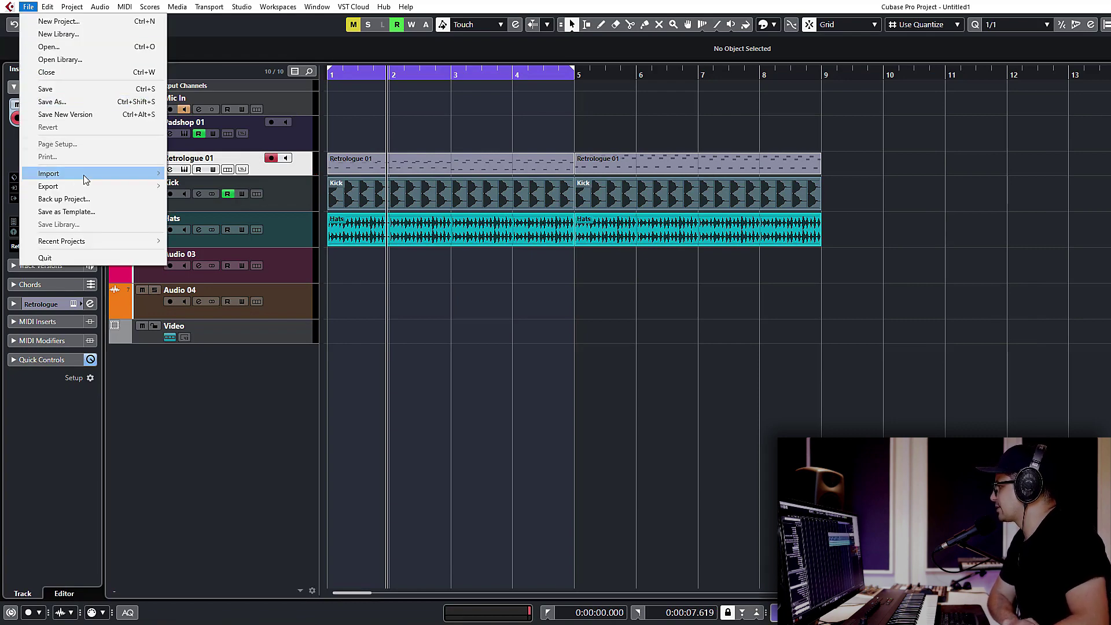
- Import the Bass track from Yak Attack 1, targeting the existing Retrologue 01 track
{"action": "mouse_move", "coordinate": [75, 175]}
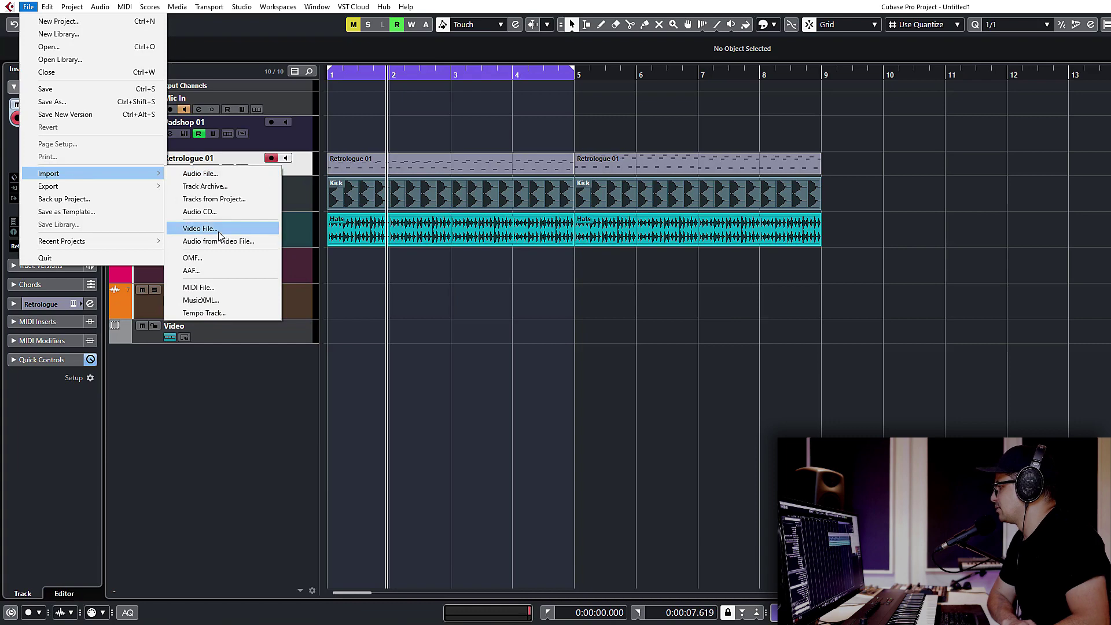
{"action": "left_click", "coordinate": [219, 201]}
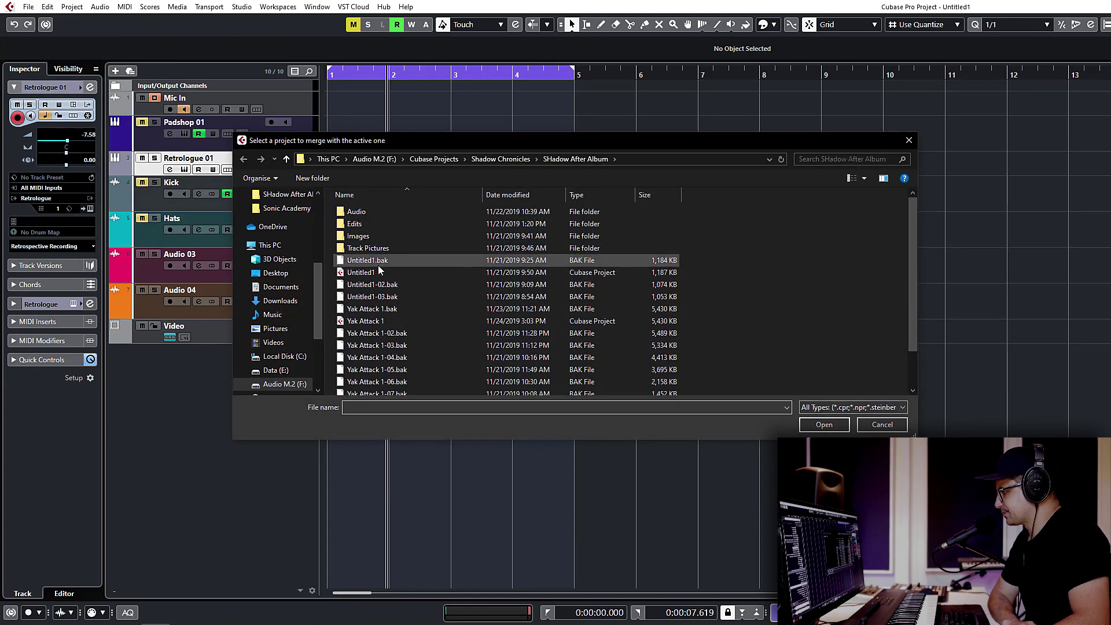
{"action": "double_click", "coordinate": [363, 320]}
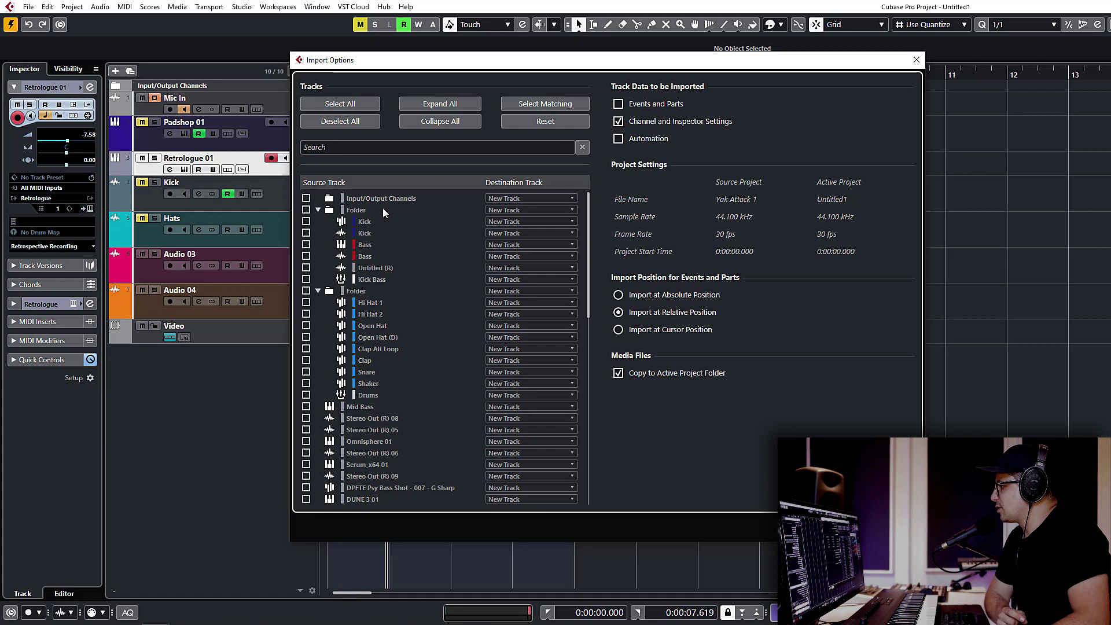
{"action": "scroll", "coordinate": [401, 319], "scroll_direction": "down", "scroll_amount": 10}
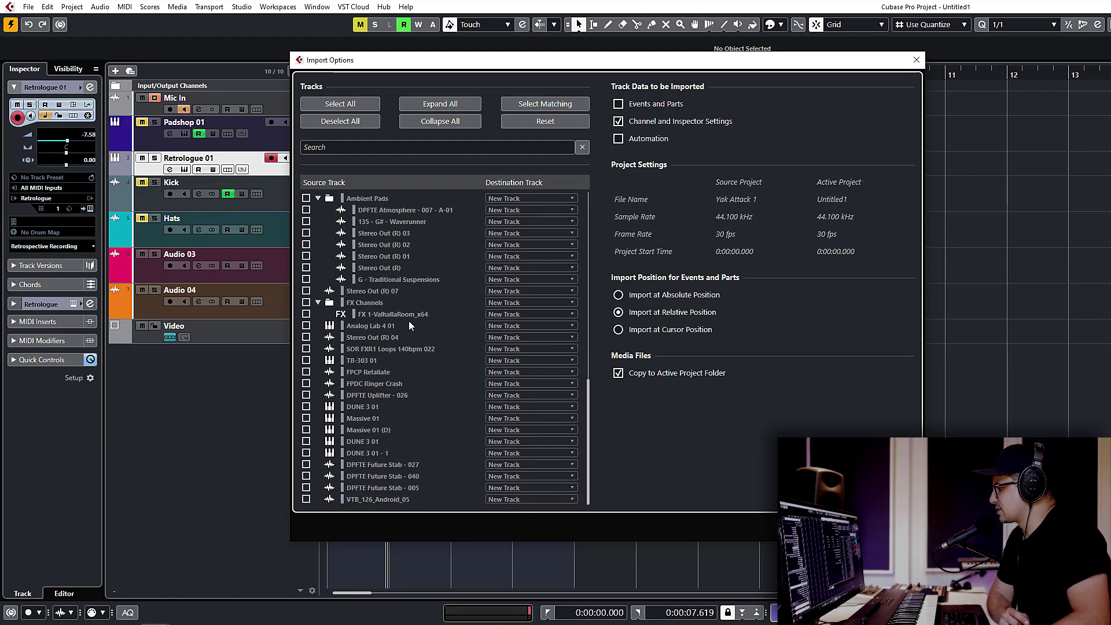
{"action": "scroll", "coordinate": [409, 320], "scroll_direction": "up", "scroll_amount": 10}
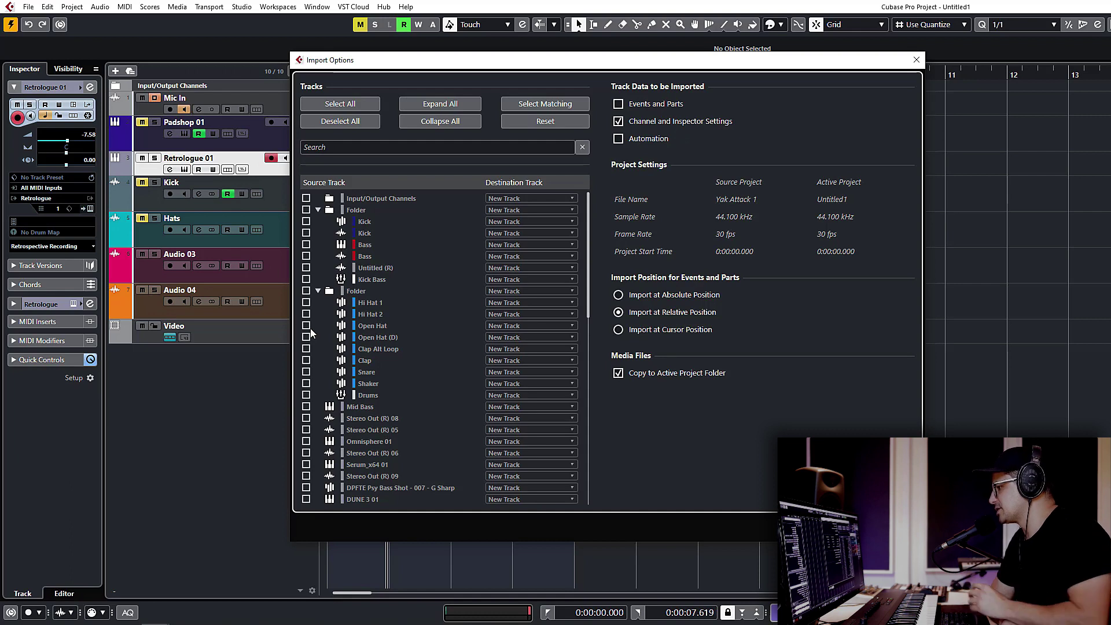
{"action": "left_click", "coordinate": [306, 245]}
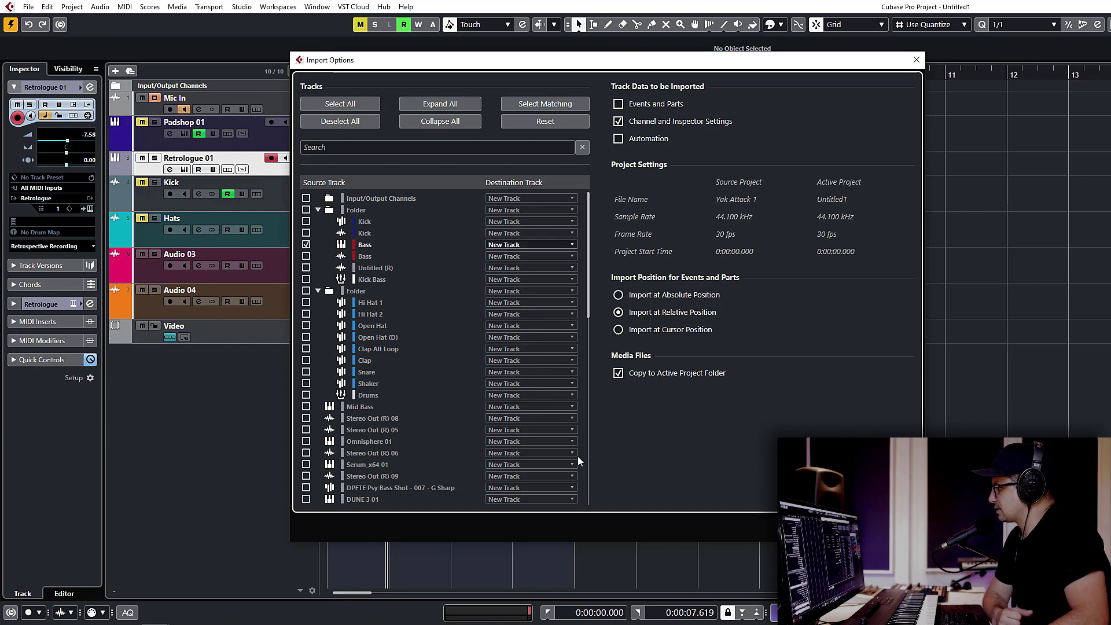
{"action": "left_click", "coordinate": [510, 246]}
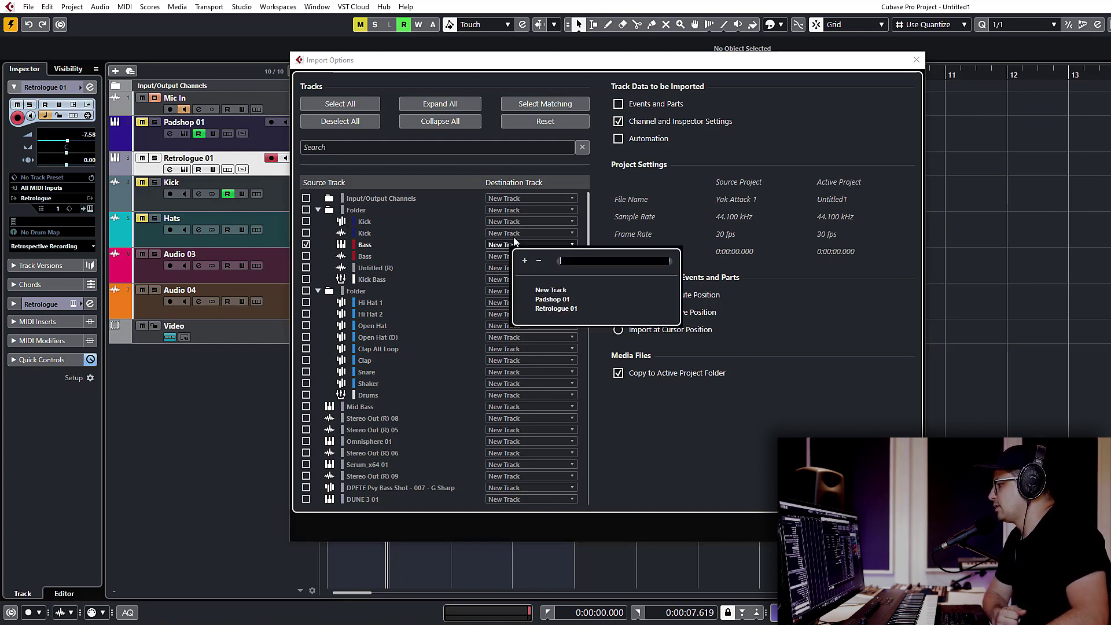
{"action": "left_click", "coordinate": [552, 309]}
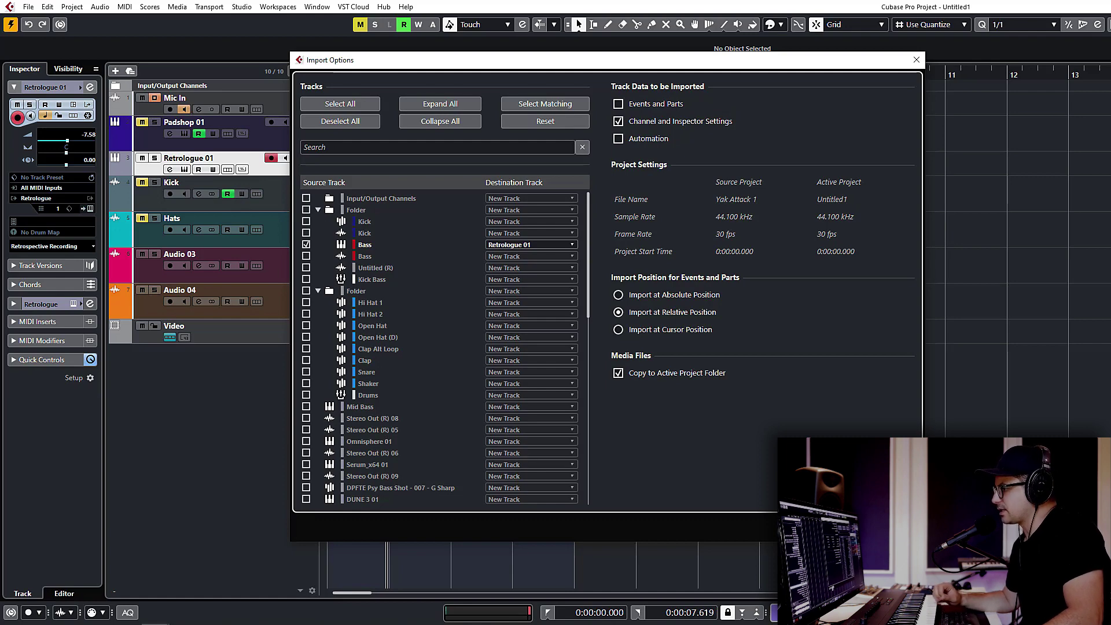
- Confirm the import and lower Retrologue 01's fader to -13.0
{"action": "key", "text": "Return"}
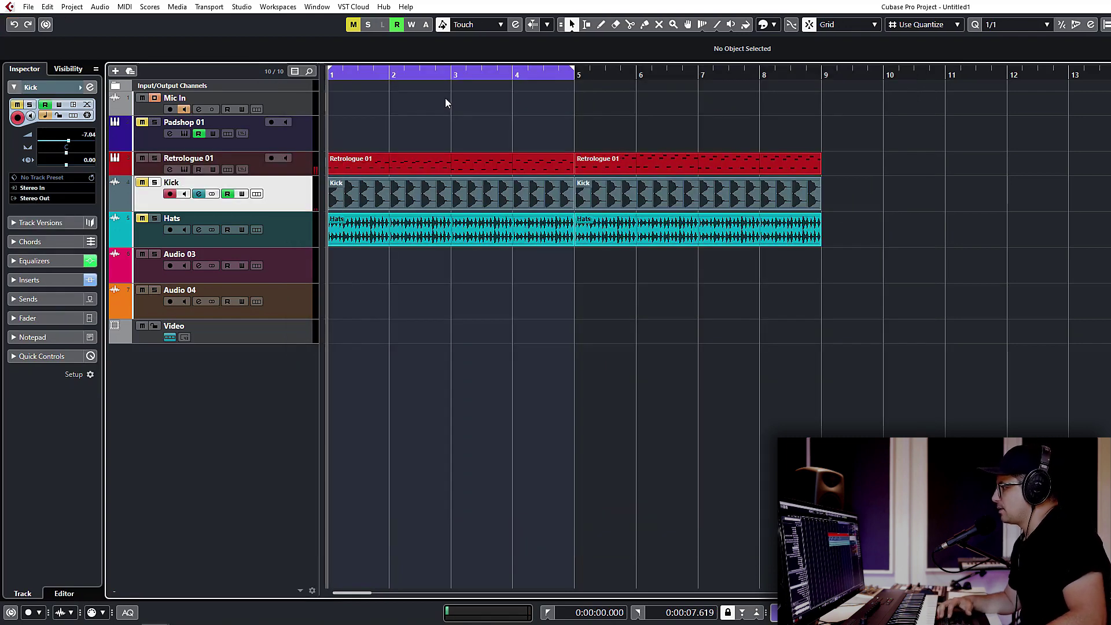
{"action": "left_click", "coordinate": [170, 169]}
{"action": "left_click_drag", "start_coordinate": [924, 267], "coordinate": [926, 302]}
{"action": "left_click", "coordinate": [1024, 284]}
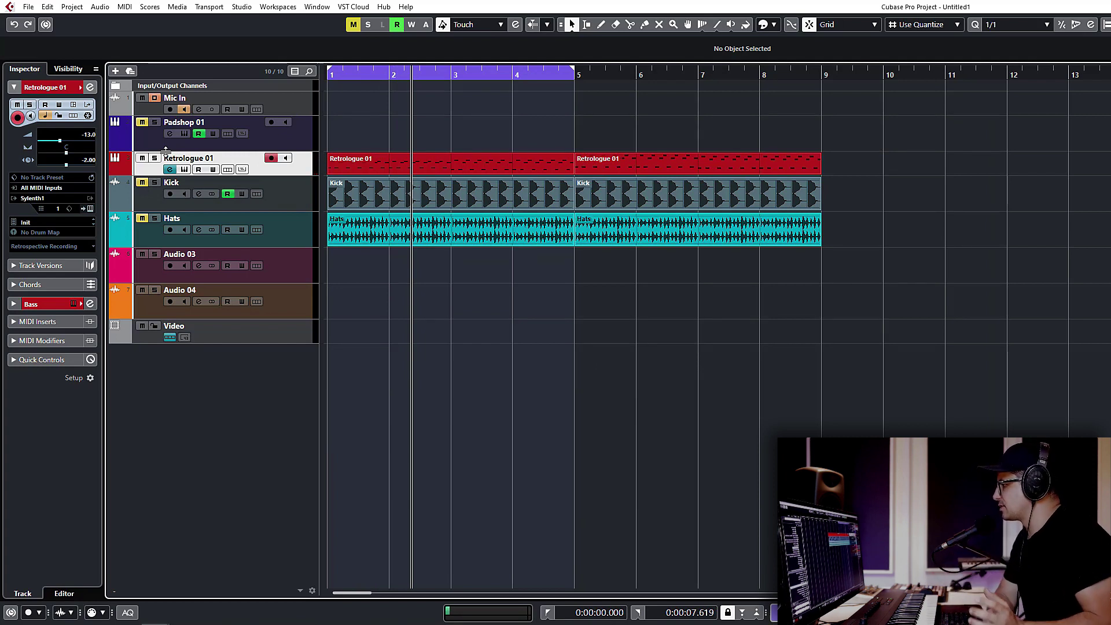
- Review the merged Retrologue 01 parts and its channel settings
{"action": "left_click", "coordinate": [377, 169]}
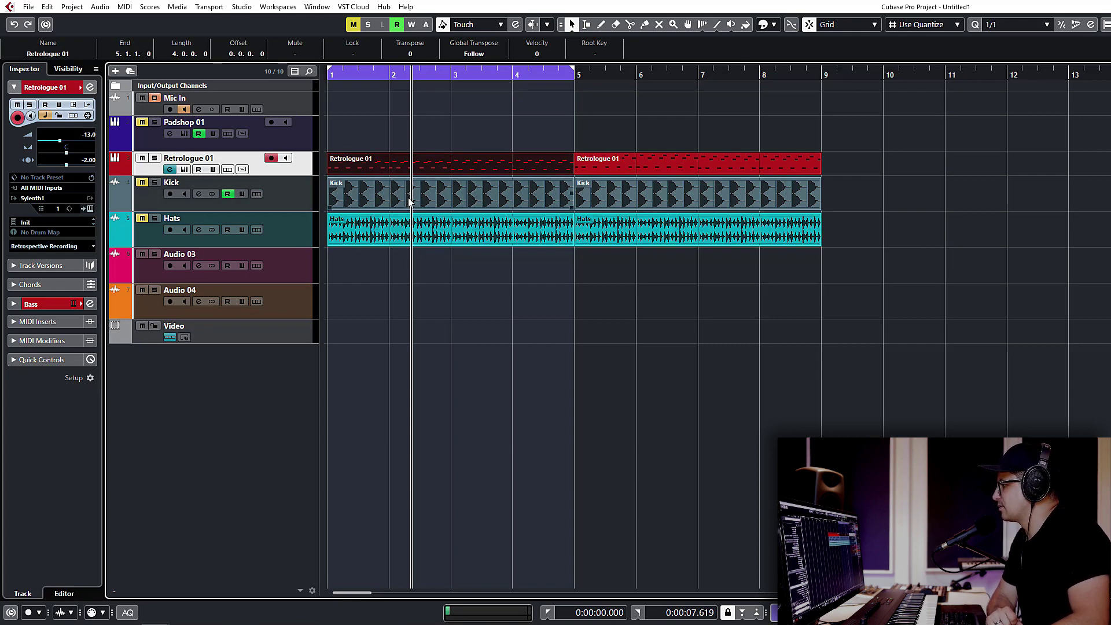
{"action": "left_click", "coordinate": [540, 349]}
{"action": "left_click", "coordinate": [455, 160]}
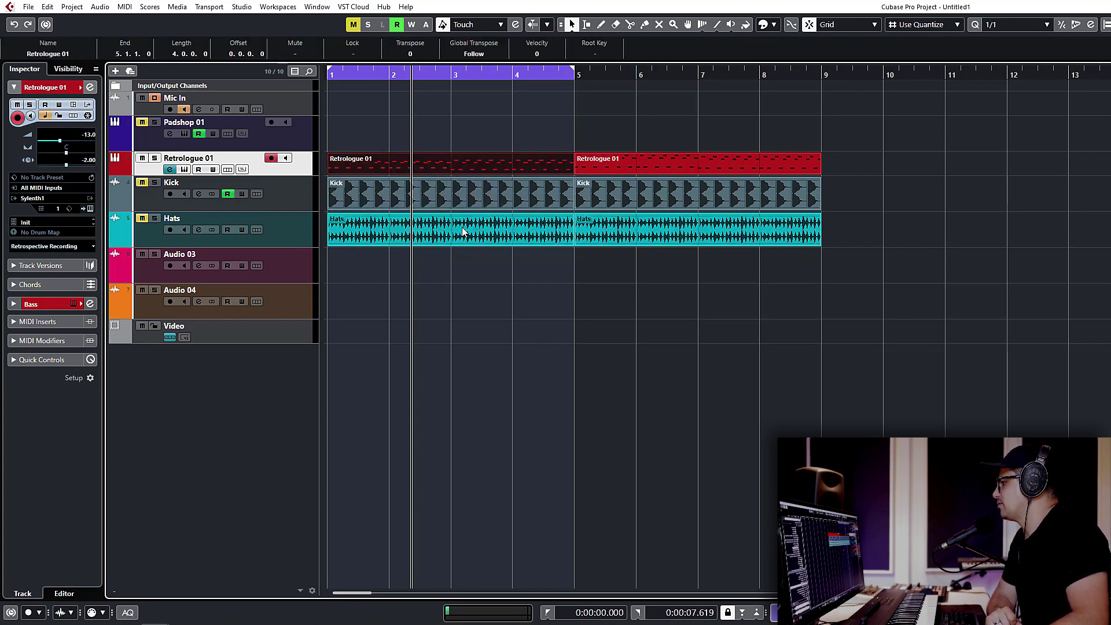
{"action": "left_click", "coordinate": [169, 168]}
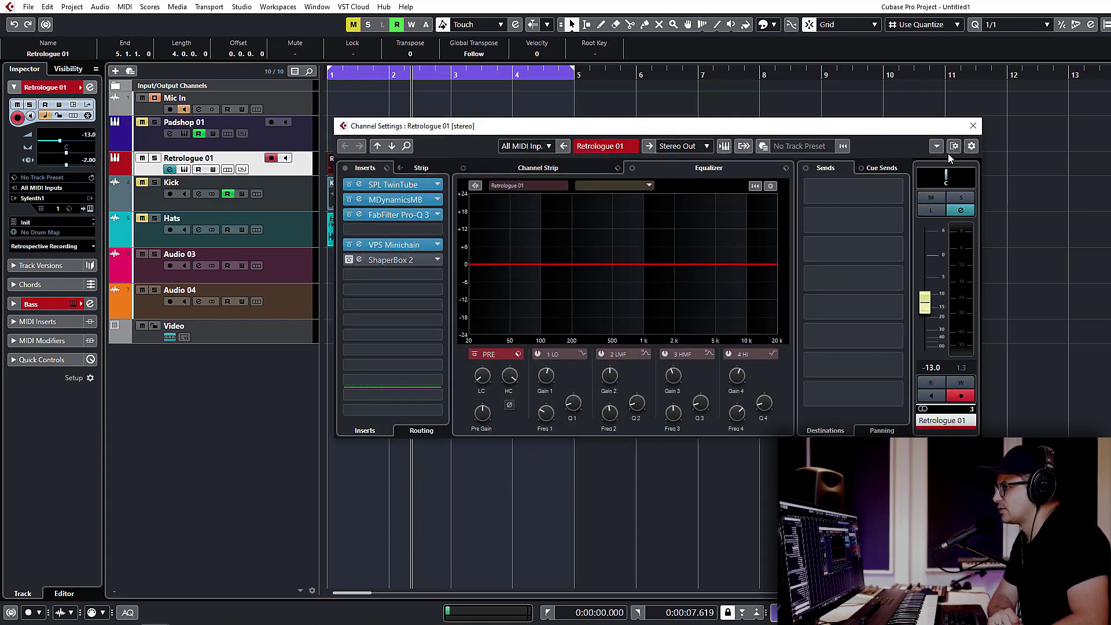
{"action": "left_click", "coordinate": [974, 127]}
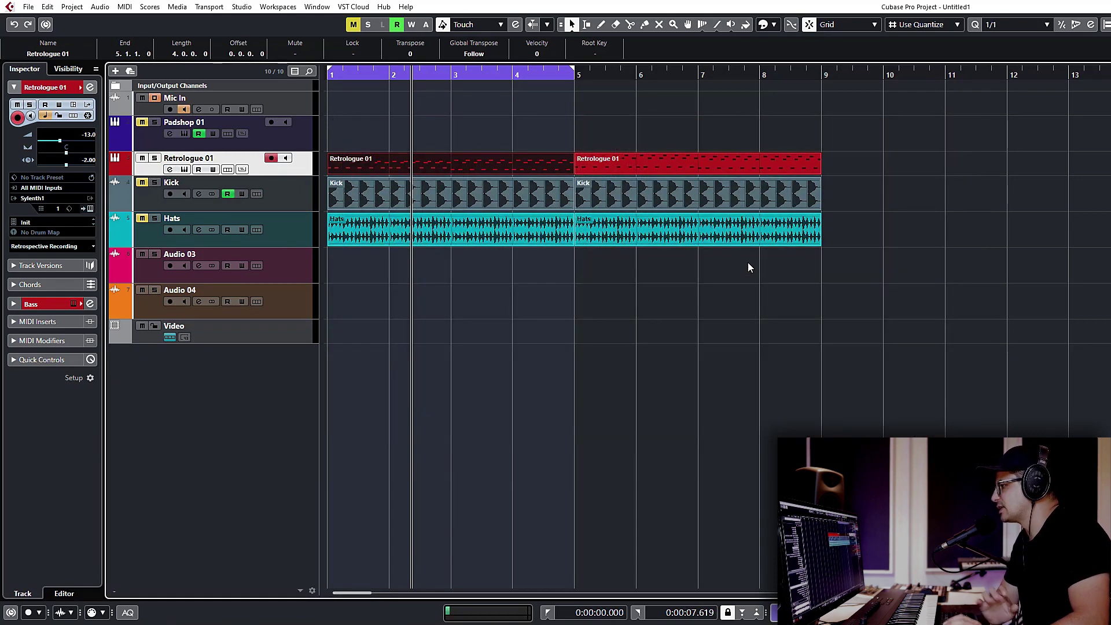
{"action": "left_click", "coordinate": [462, 118]}
{"action": "left_click", "coordinate": [421, 151]}
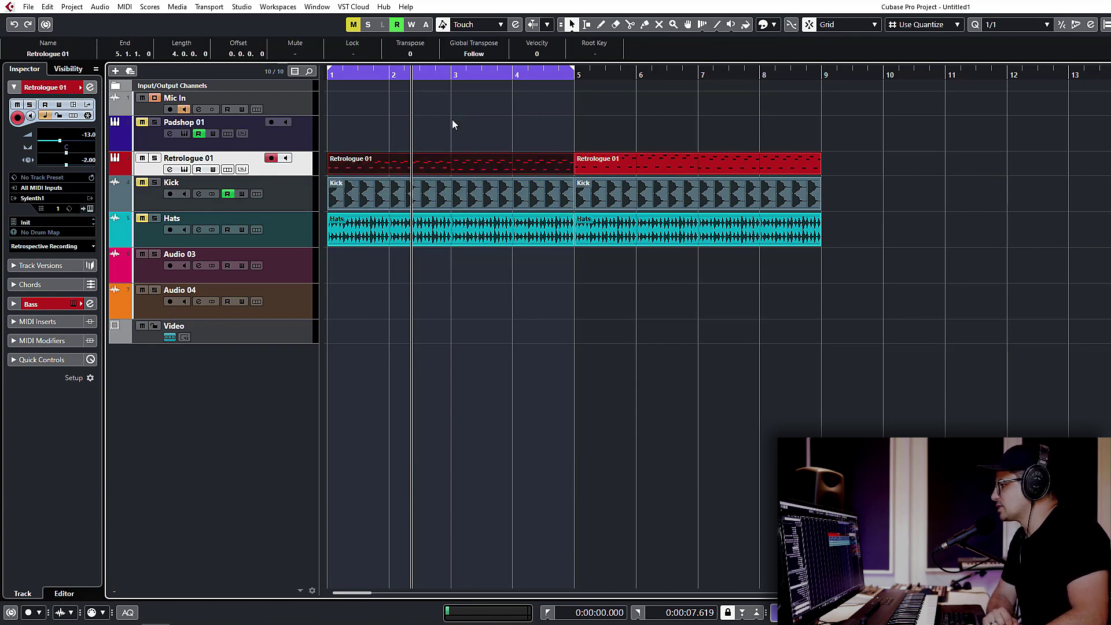
{"action": "left_click_drag", "start_coordinate": [453, 119], "coordinate": [466, 204]}
{"action": "left_click", "coordinate": [424, 111]}
{"action": "left_click", "coordinate": [421, 167]}
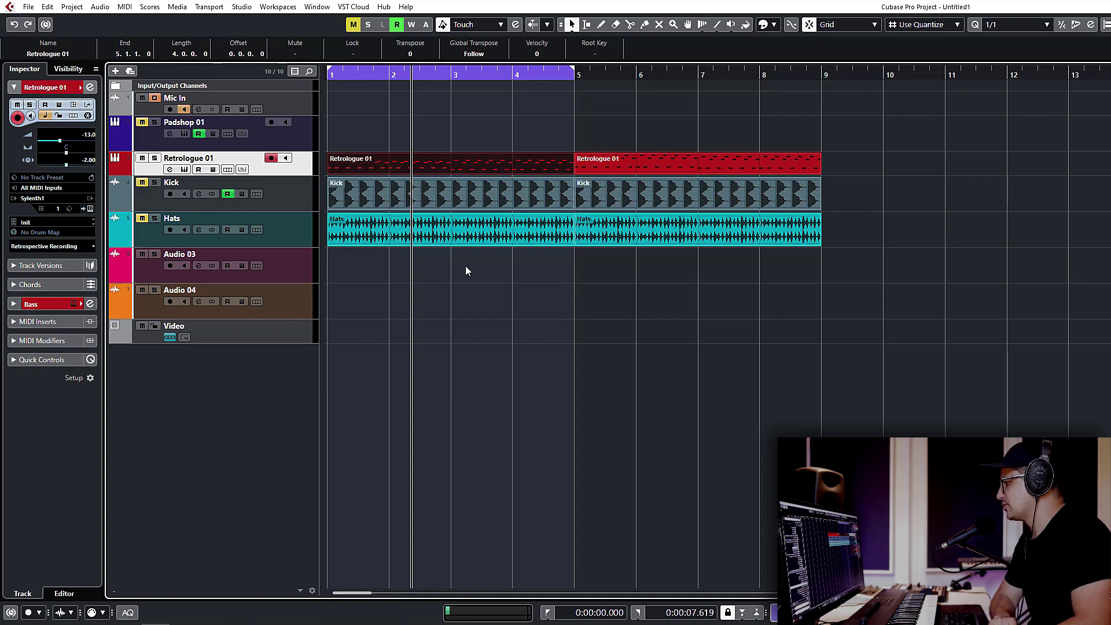
{"action": "left_click", "coordinate": [565, 290]}
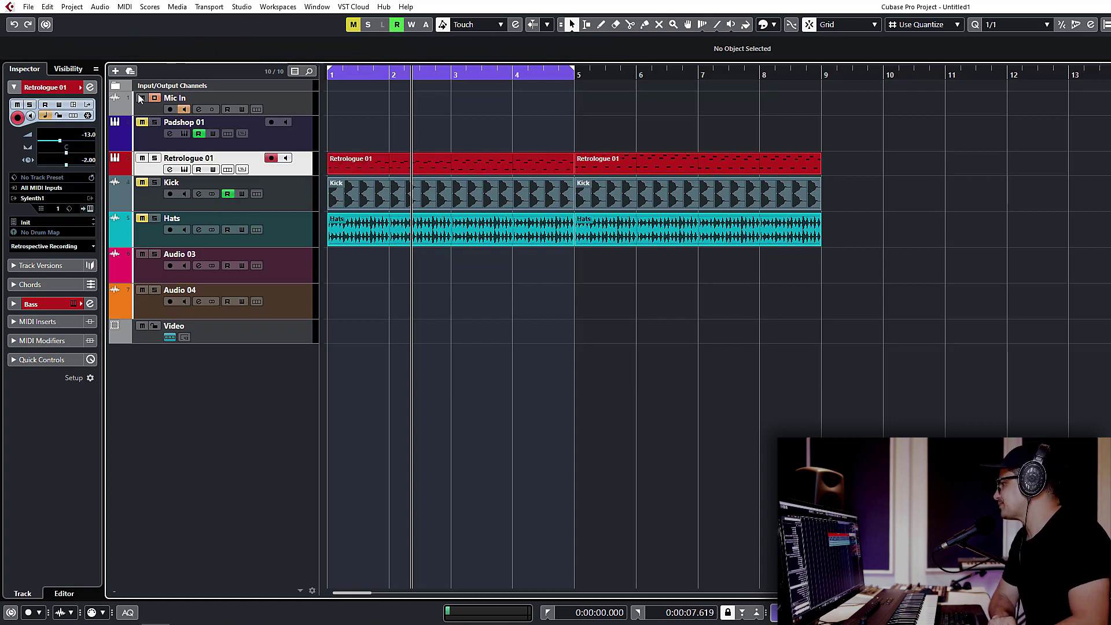
- Mute Retrologue 01, unmute Kick and Hats, and select the Kick track
{"action": "left_click", "coordinate": [143, 159]}
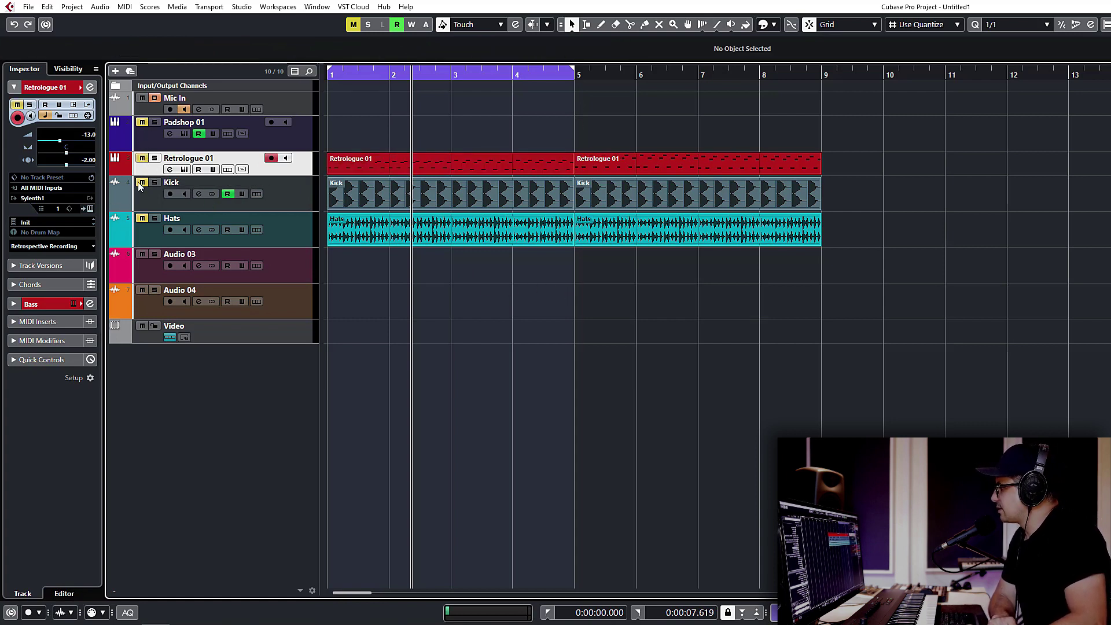
{"action": "left_click", "coordinate": [141, 183]}
{"action": "left_click", "coordinate": [142, 218]}
{"action": "left_click", "coordinate": [252, 208]}
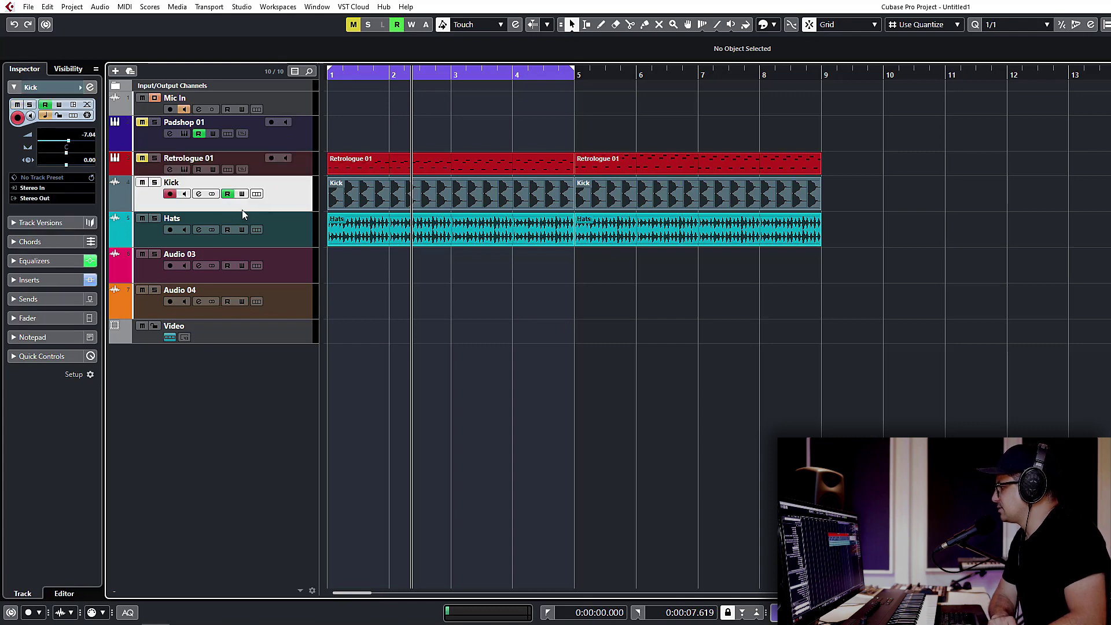
{"action": "left_click", "coordinate": [199, 194]}
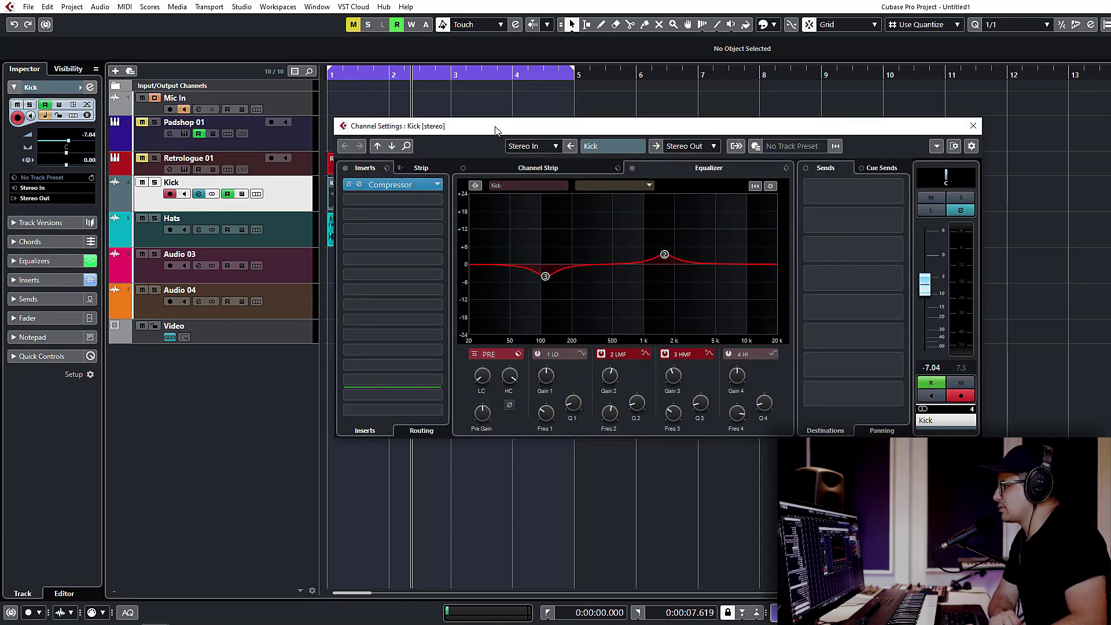
{"action": "left_click_drag", "start_coordinate": [495, 130], "coordinate": [349, 130]}
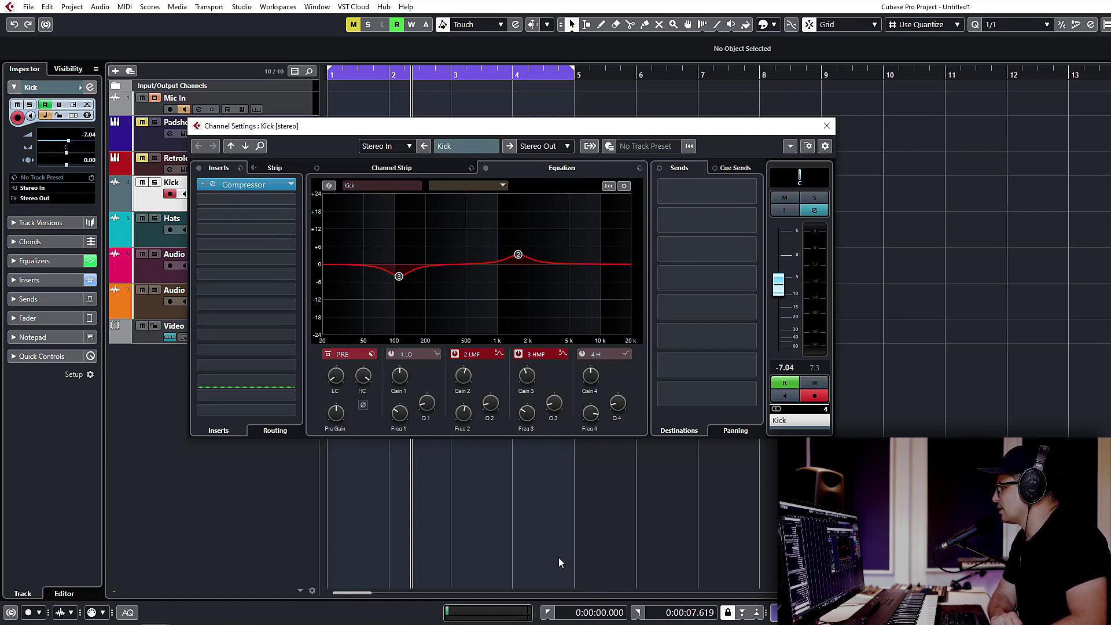
{"action": "left_click_drag", "start_coordinate": [399, 276], "coordinate": [402, 272]}
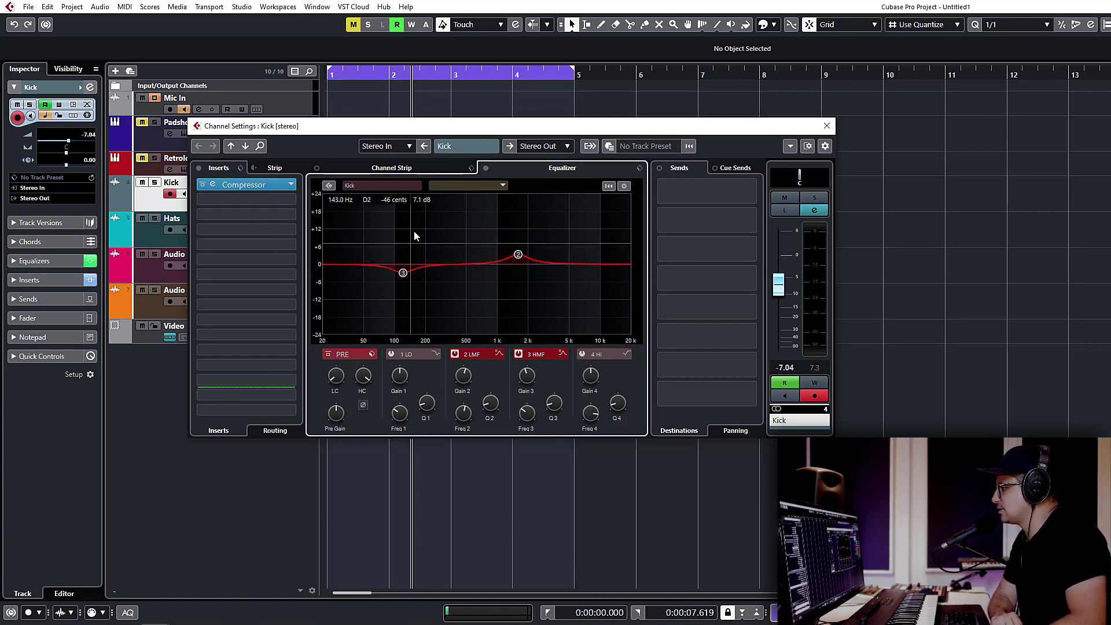
- Compare Kick's EQ against Hats during playback and move the low cut to about 171 Hz, -6.1 dB
{"action": "left_click", "coordinate": [329, 184]}
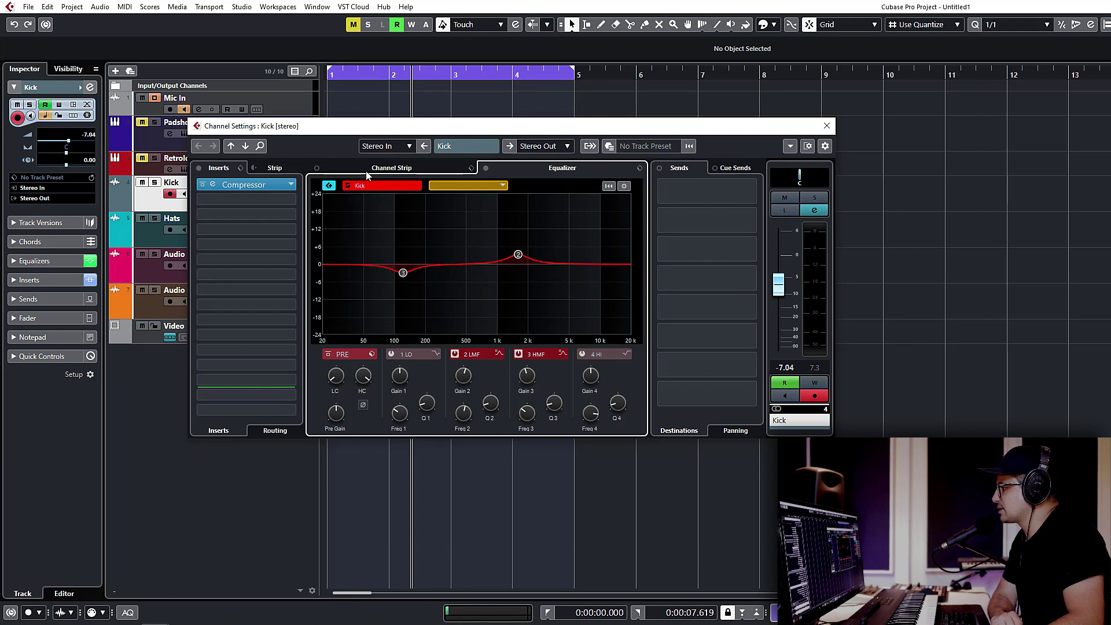
{"action": "left_click", "coordinate": [503, 186]}
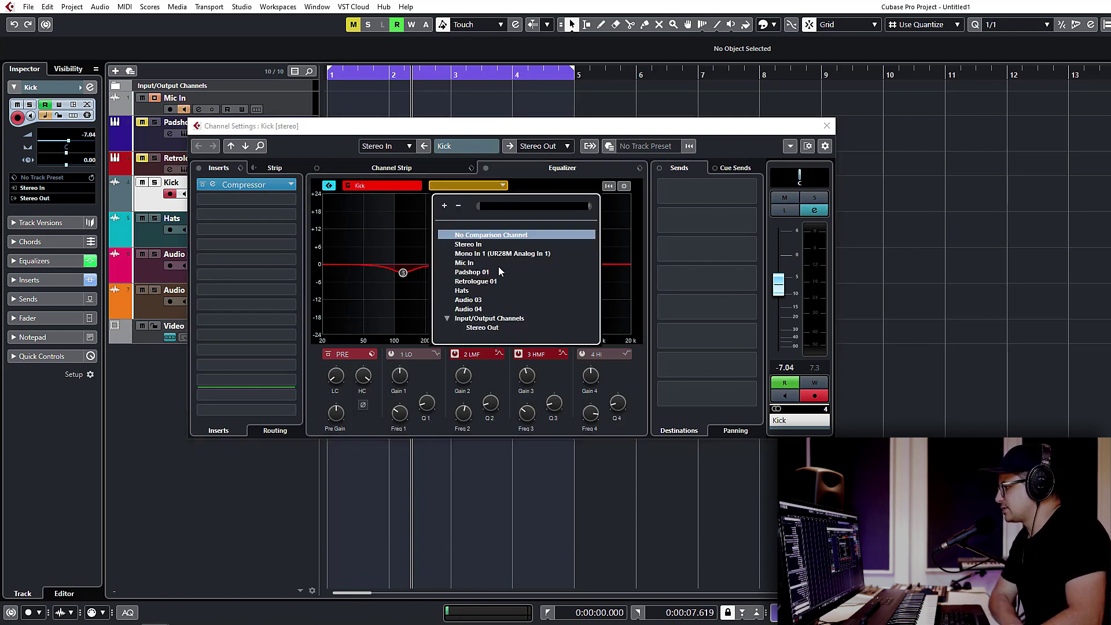
{"action": "left_click", "coordinate": [461, 291]}
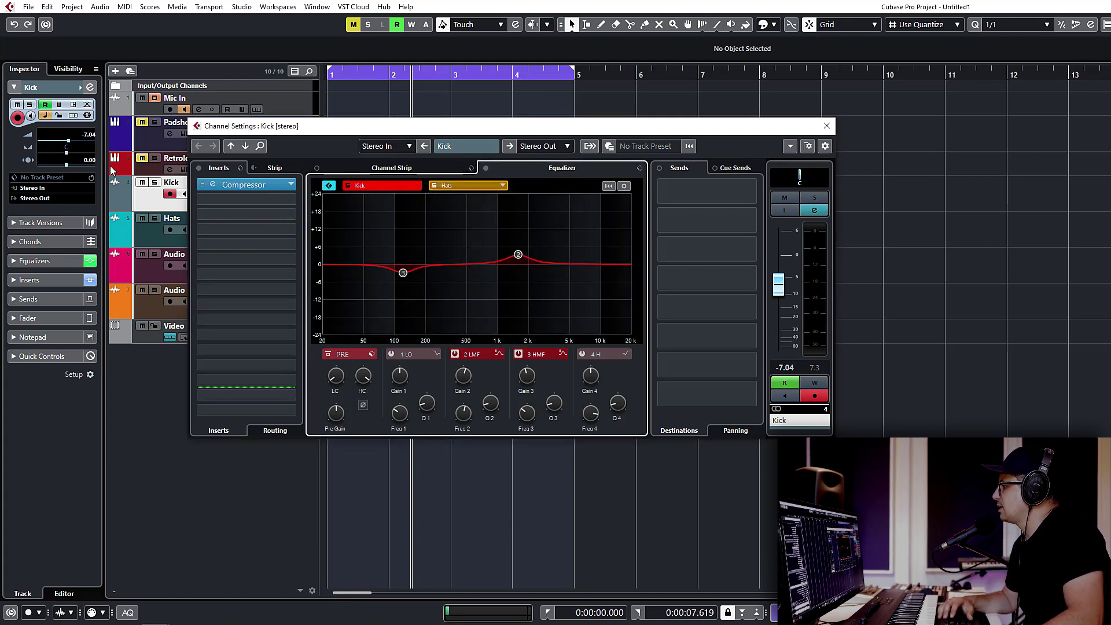
{"action": "left_click", "coordinate": [623, 185]}
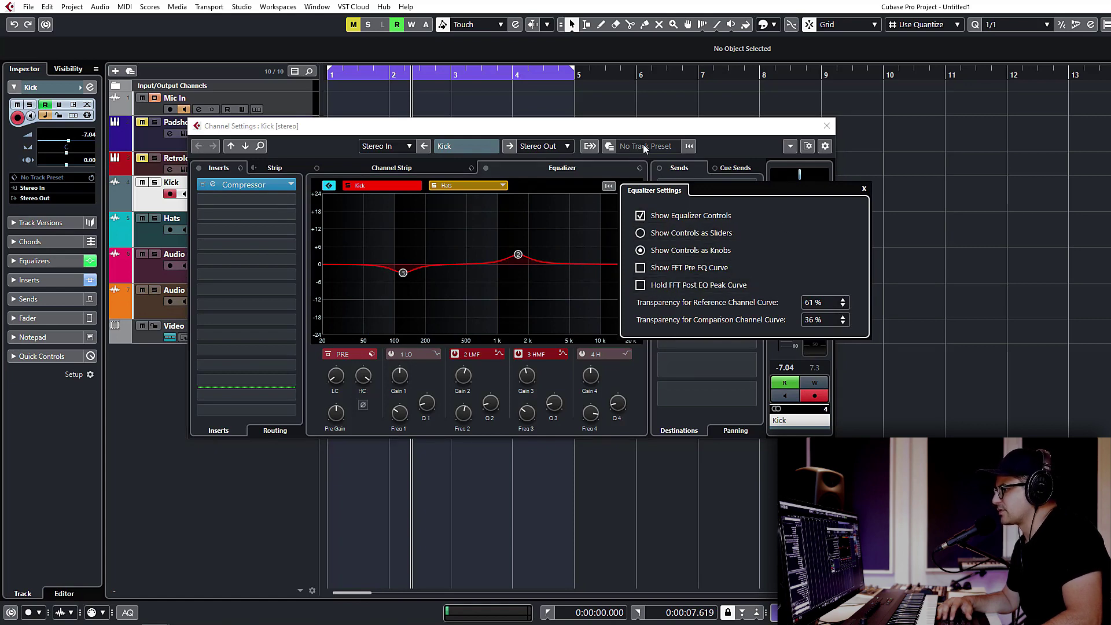
{"action": "left_click", "coordinate": [683, 128]}
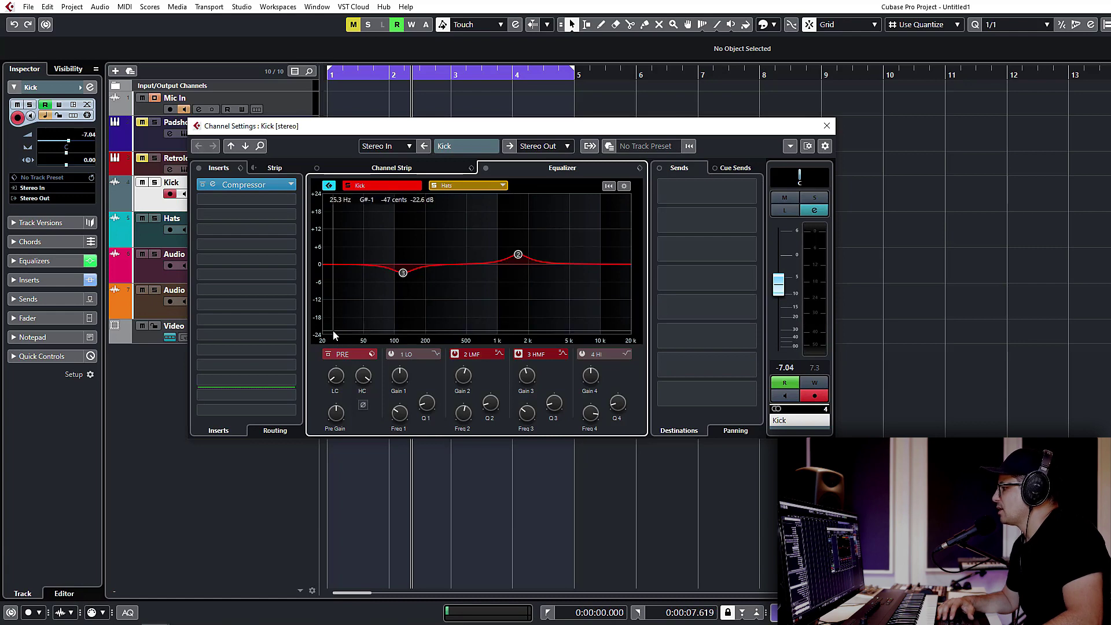
{"action": "key", "text": "space"}
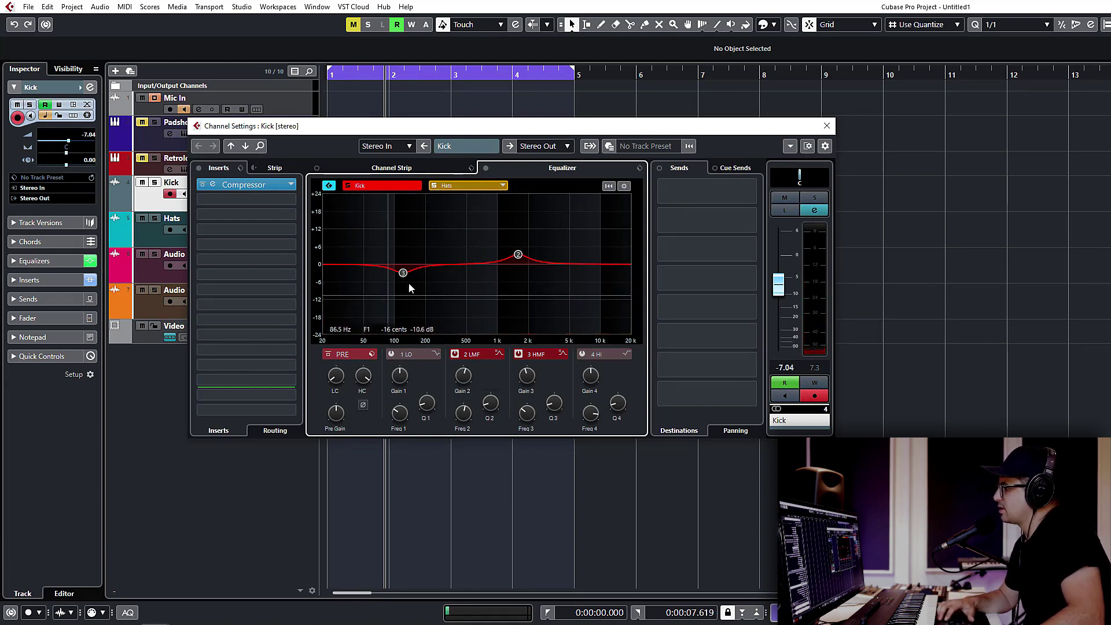
{"action": "mouse_move", "coordinate": [408, 276]}
{"action": "left_mouse_down"}
{"action": "mouse_move", "coordinate": [426, 267]}
{"action": "mouse_move", "coordinate": [404, 252]}
{"action": "mouse_move", "coordinate": [450, 258]}
{"action": "mouse_move", "coordinate": [409, 300]}
{"action": "mouse_move", "coordinate": [529, 314]}
{"action": "mouse_move", "coordinate": [562, 305]}
{"action": "mouse_move", "coordinate": [555, 363]}
{"action": "mouse_move", "coordinate": [554, 332]}
{"action": "mouse_move", "coordinate": [405, 306]}
{"action": "mouse_move", "coordinate": [418, 280]}
{"action": "left_mouse_up"}
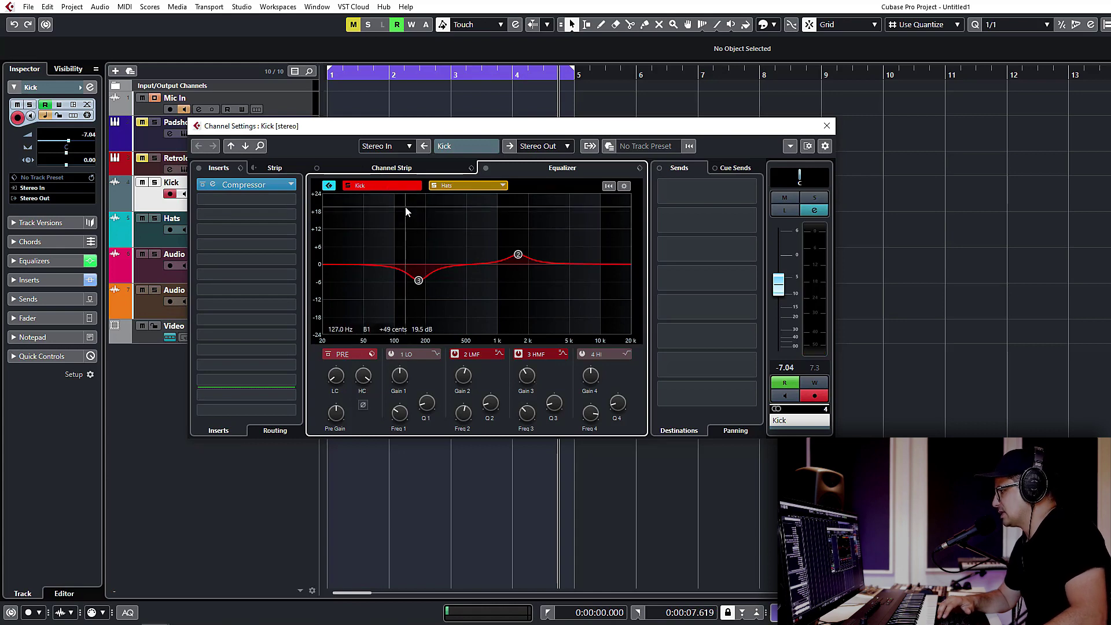
- Lower the Hats high-shelf boost, then briefly solo Hats from Kick's EQ view
{"action": "left_click", "coordinate": [457, 185]}
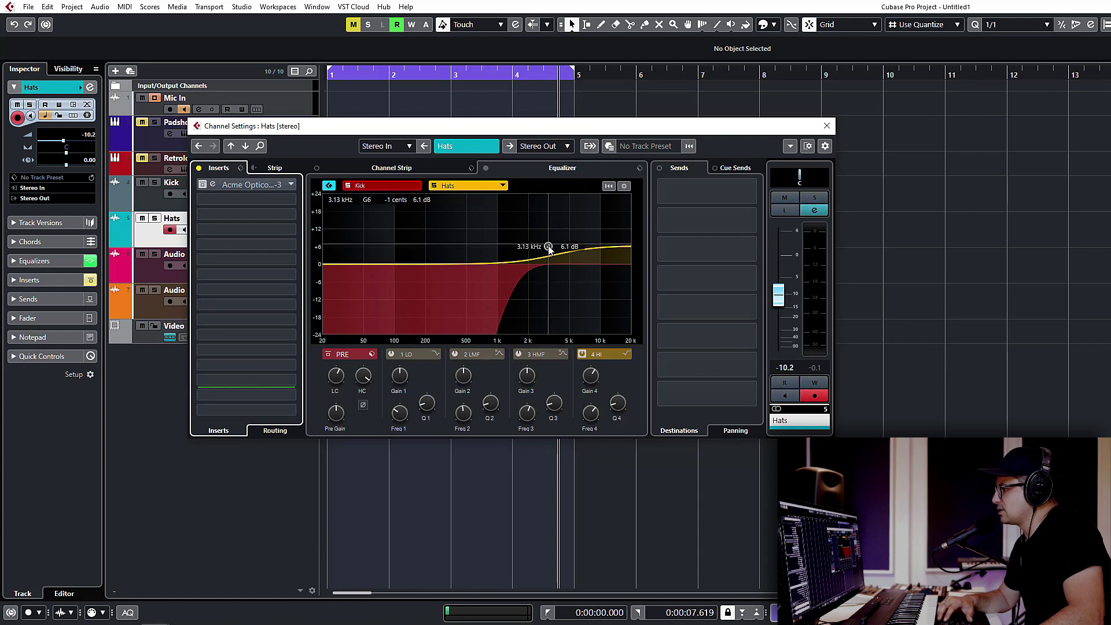
{"action": "left_click_drag", "start_coordinate": [548, 247], "coordinate": [521, 272]}
{"action": "left_click", "coordinate": [403, 186]}
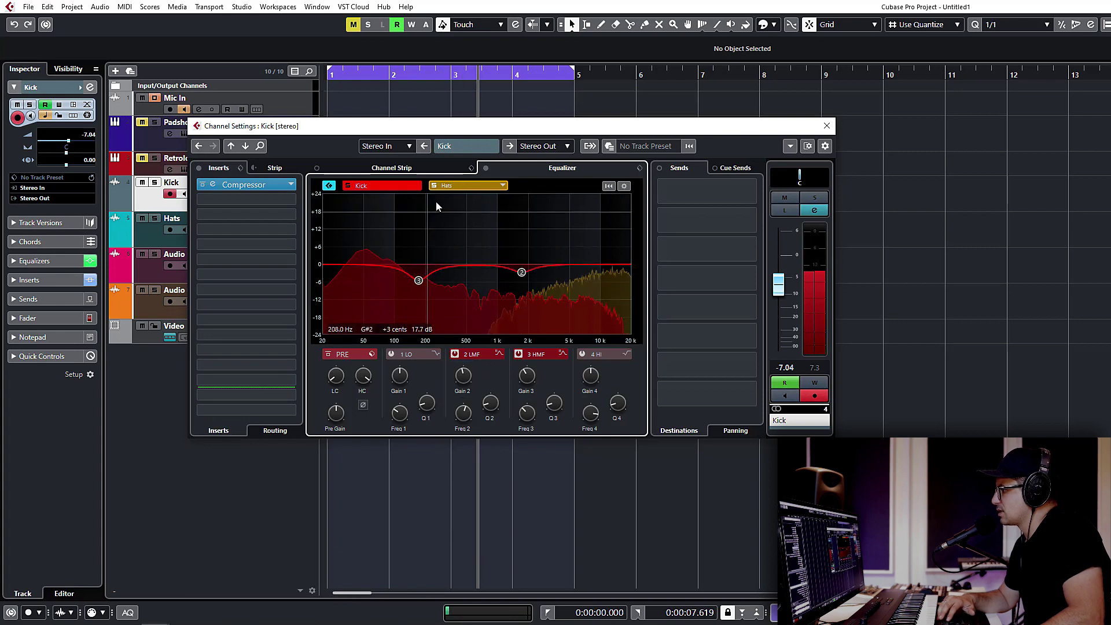
{"action": "left_click", "coordinate": [434, 186]}
{"action": "left_click", "coordinate": [434, 185]}
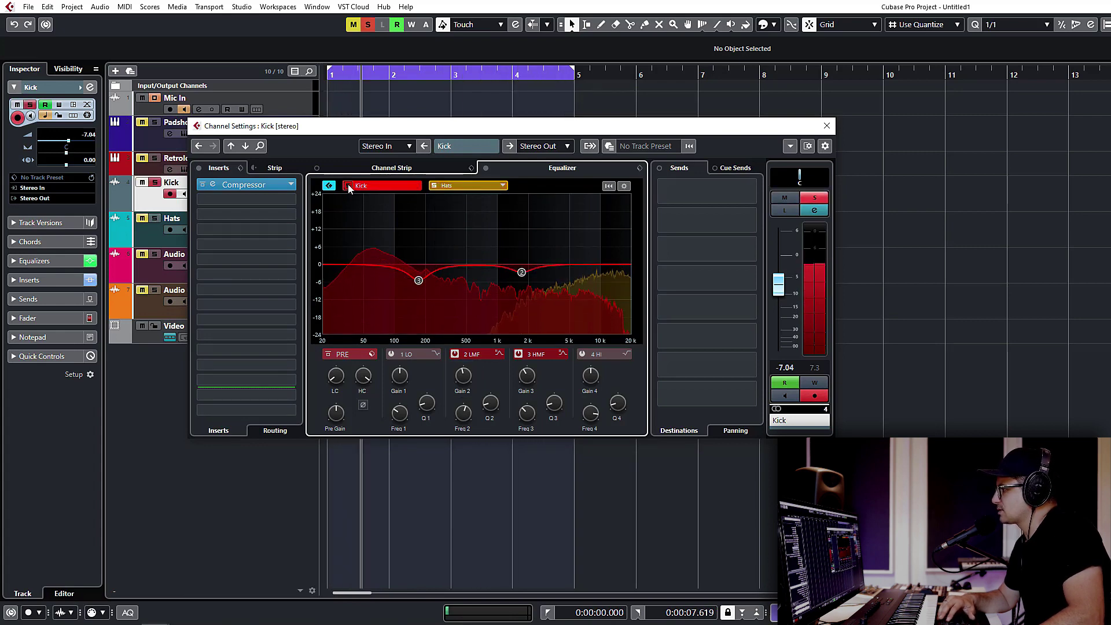
- Raise the Hats fader to -13.9 dB, return to Kick, and stop playback
{"action": "left_click", "coordinate": [458, 186]}
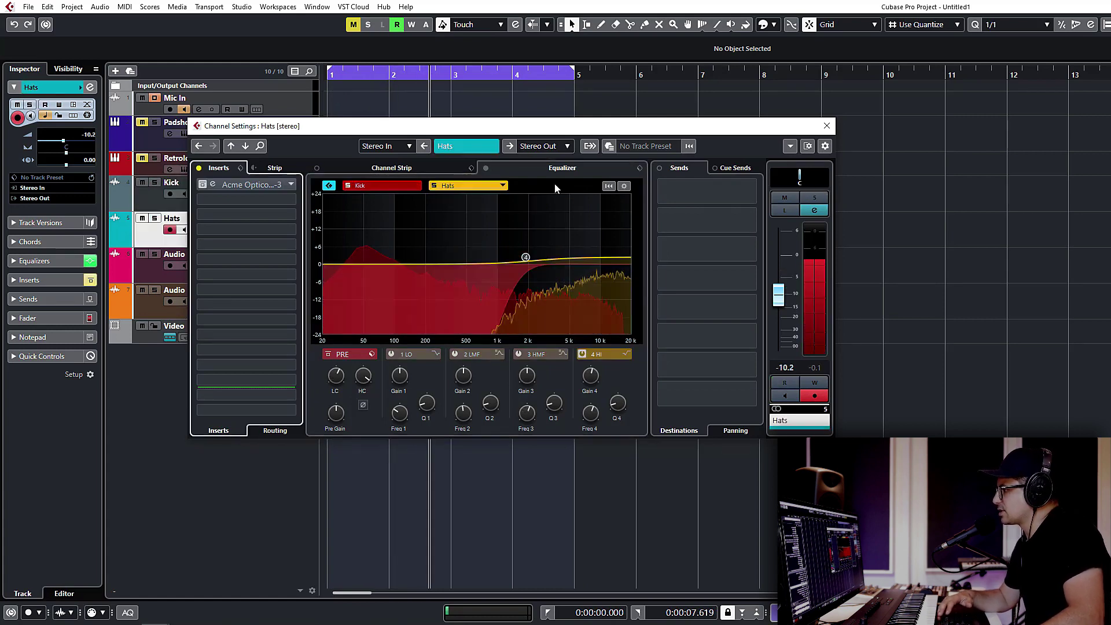
{"action": "left_click", "coordinate": [778, 317]}
{"action": "left_click_drag", "start_coordinate": [778, 318], "coordinate": [778, 306]}
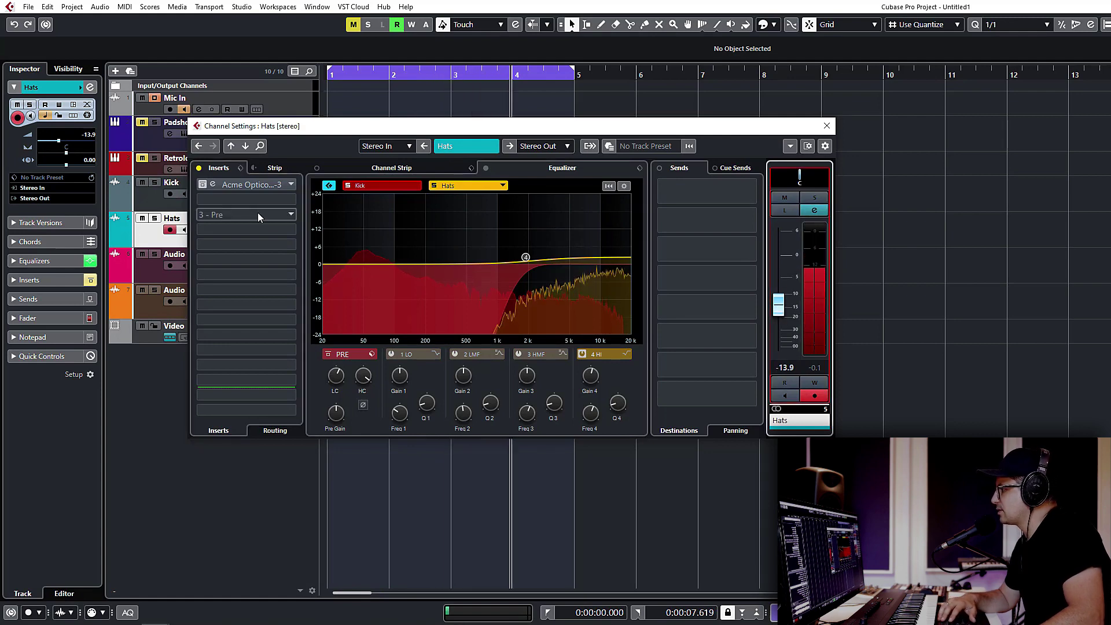
{"action": "left_click", "coordinate": [200, 187]}
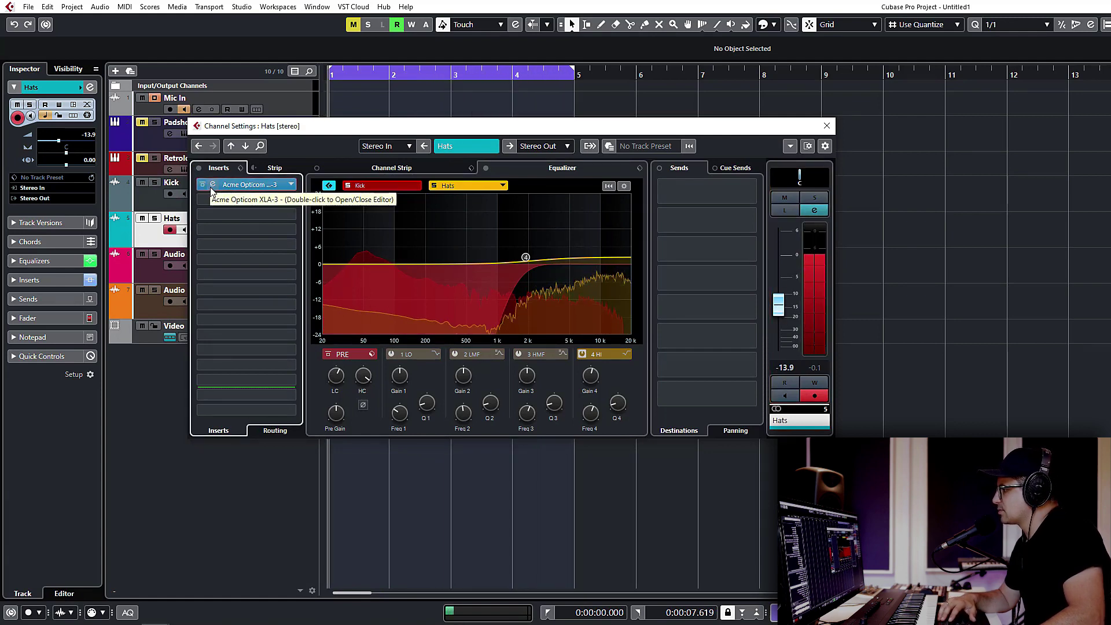
{"action": "left_click", "coordinate": [376, 187]}
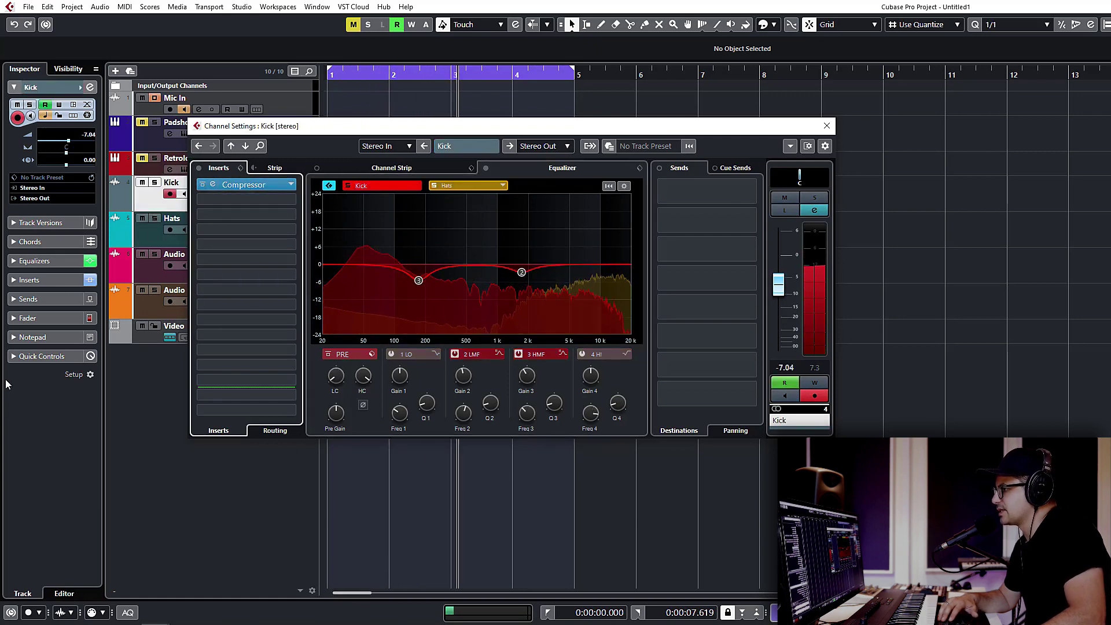
{"action": "key", "text": "space"}
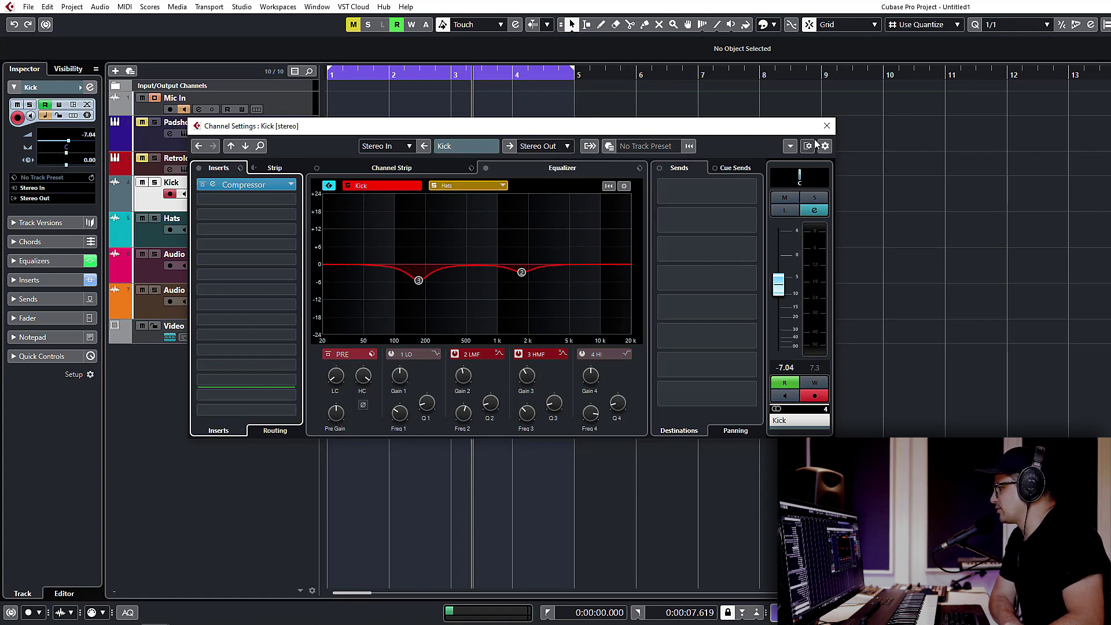
- Close channel settings and try range selections over bars 2–4 and 1–5 on Kick
{"action": "left_click", "coordinate": [827, 129]}
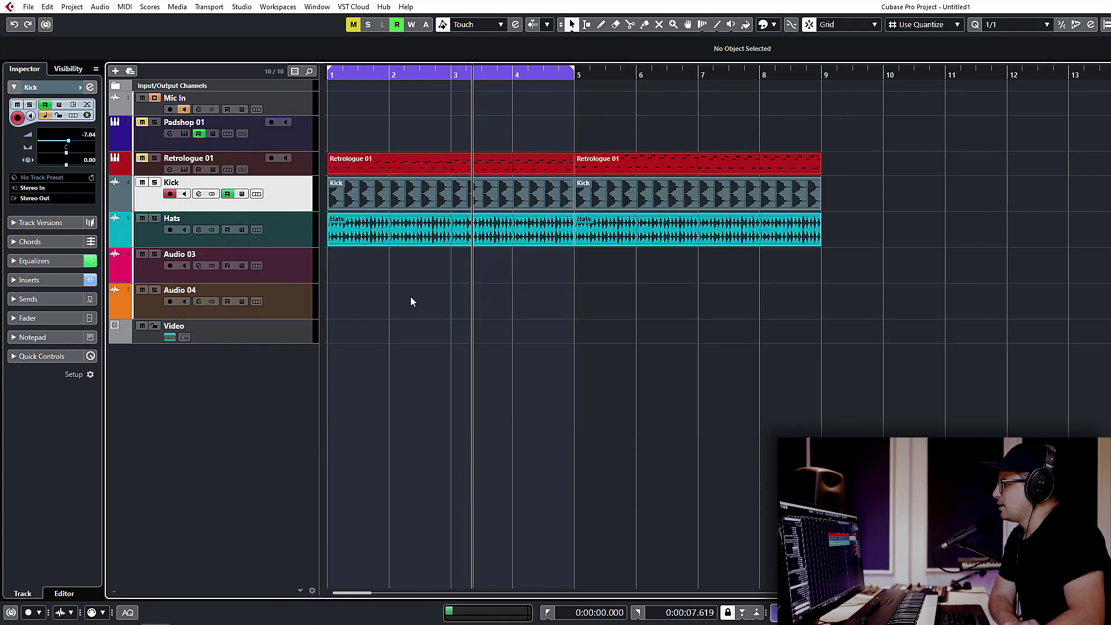
{"action": "left_click", "coordinate": [415, 236]}
{"action": "left_click", "coordinate": [590, 275]}
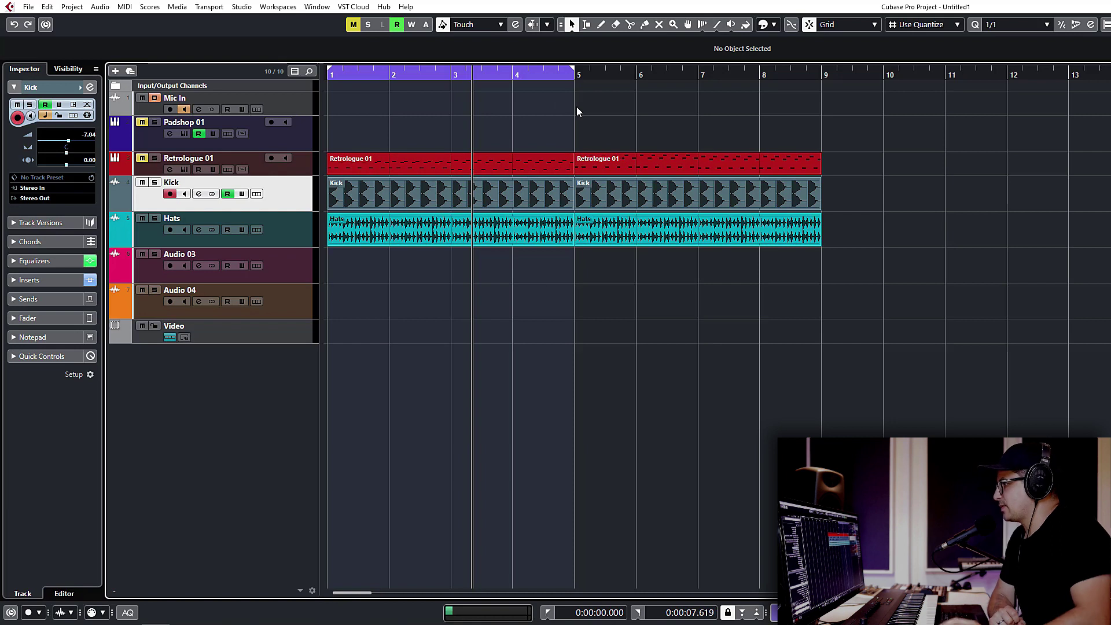
{"action": "left_click", "coordinate": [587, 27]}
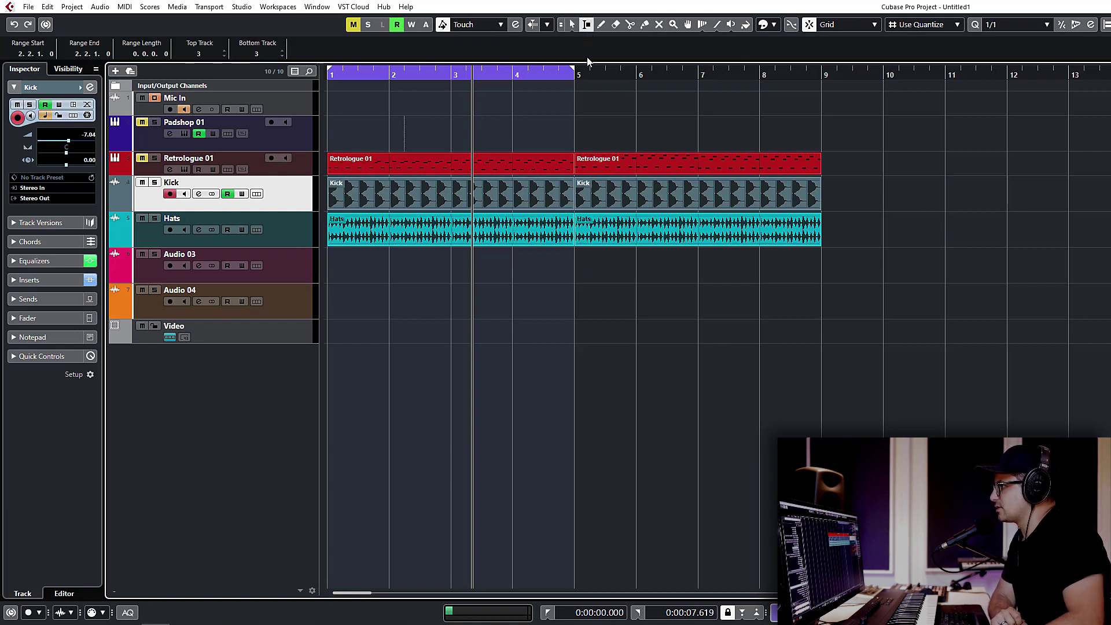
{"action": "left_click_drag", "start_coordinate": [390, 195], "coordinate": [519, 195]}
{"action": "left_click", "coordinate": [570, 25]}
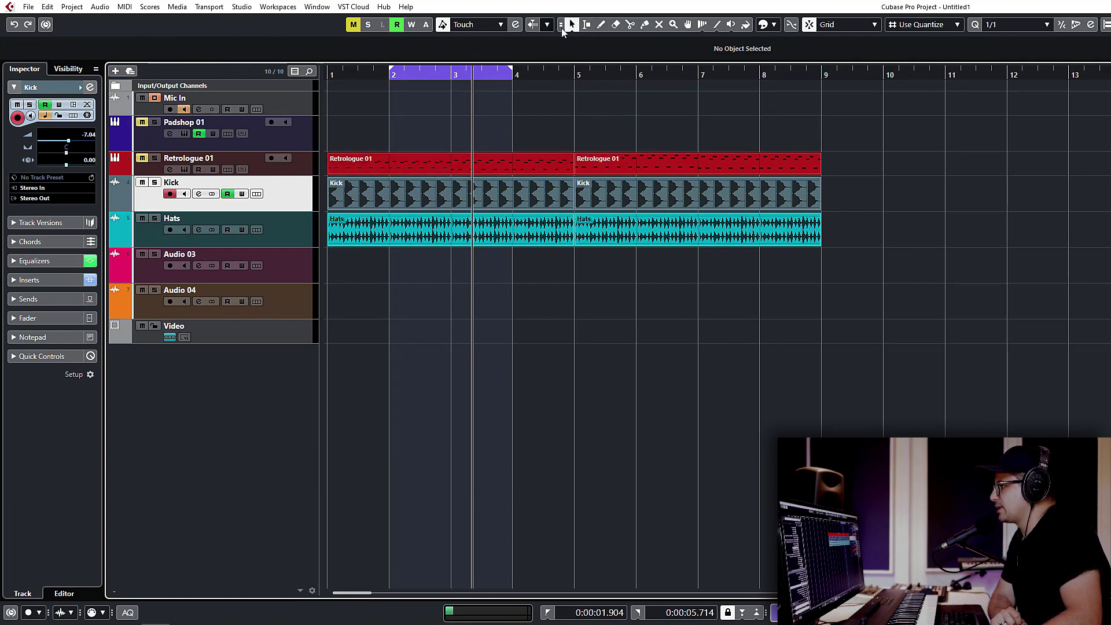
{"action": "left_click", "coordinate": [587, 24]}
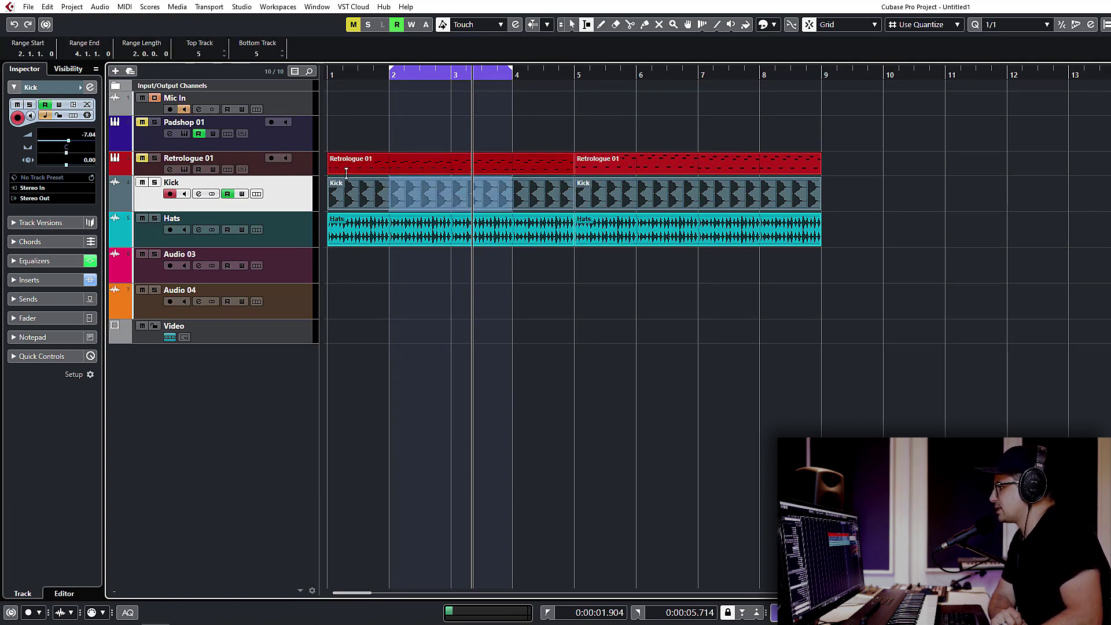
{"action": "left_click_drag", "start_coordinate": [331, 195], "coordinate": [554, 168]}
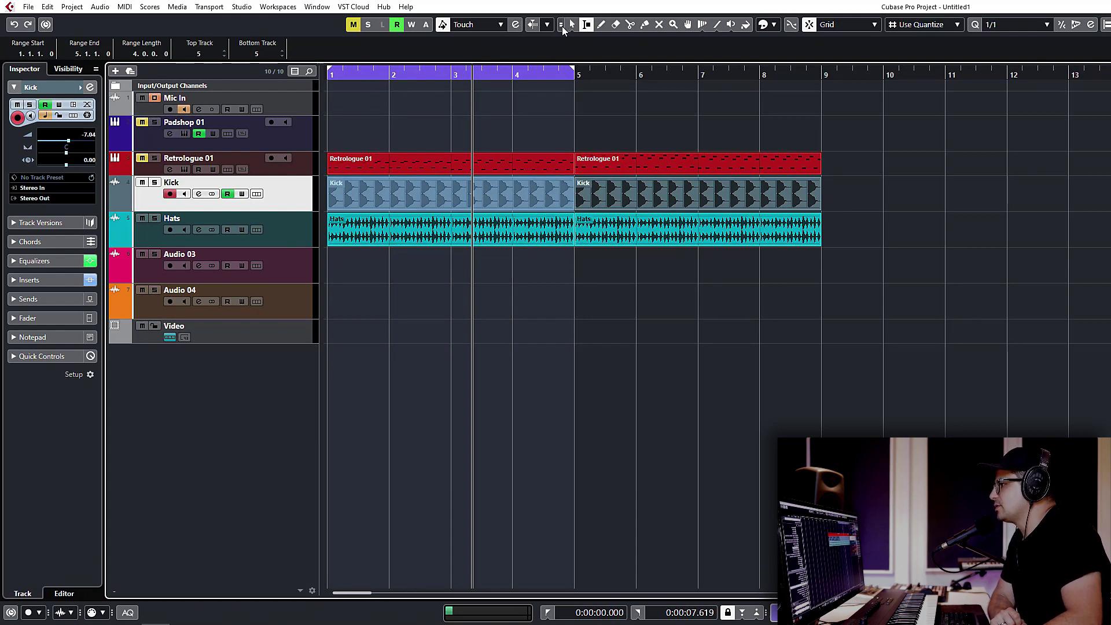
- Enable Combined Selection Tools and test them on the first Kick event
{"action": "left_click", "coordinate": [571, 24]}
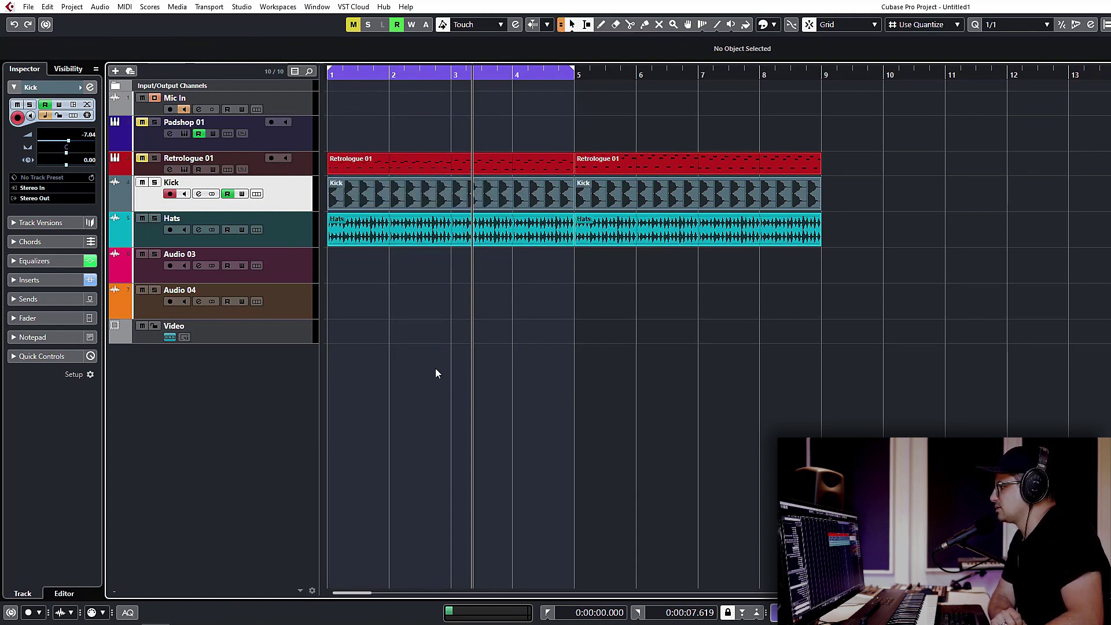
{"action": "left_click", "coordinate": [408, 204]}
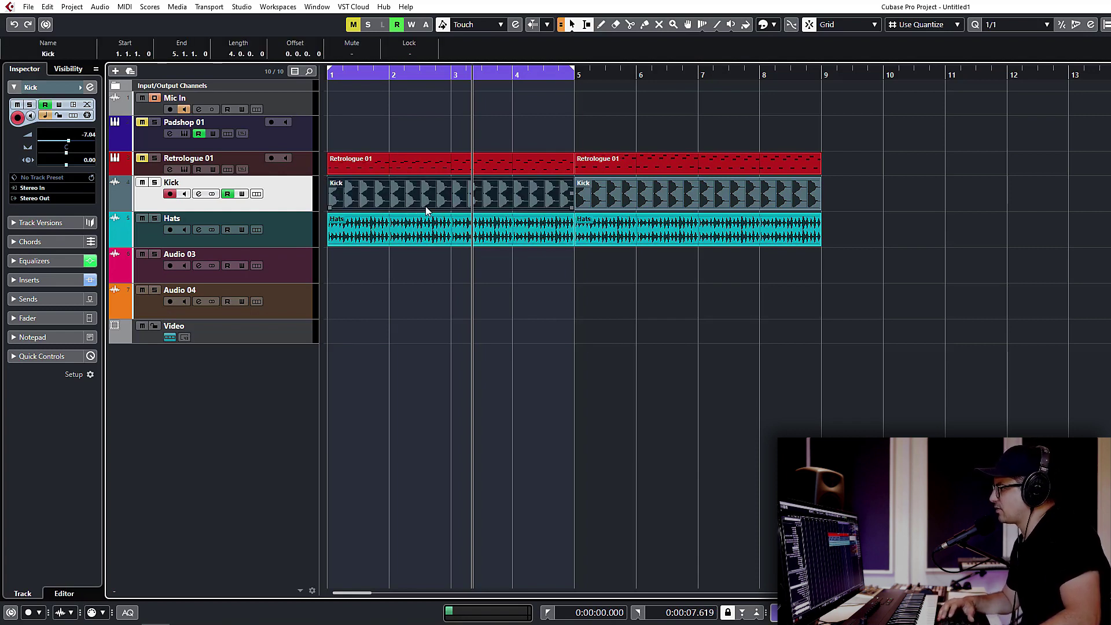
{"action": "mouse_move", "coordinate": [349, 203]}
{"action": "left_mouse_down"}
{"action": "mouse_move", "coordinate": [356, 274]}
{"action": "mouse_move", "coordinate": [418, 206]}
{"action": "mouse_move", "coordinate": [356, 204]}
{"action": "left_mouse_up"}
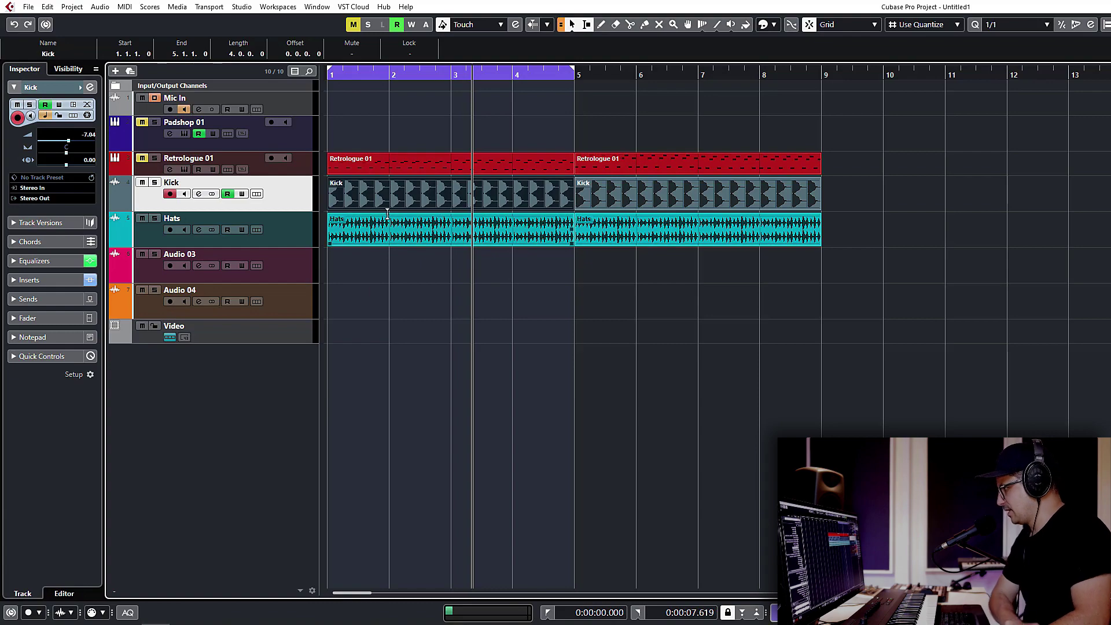
{"action": "double_click", "coordinate": [397, 183]}
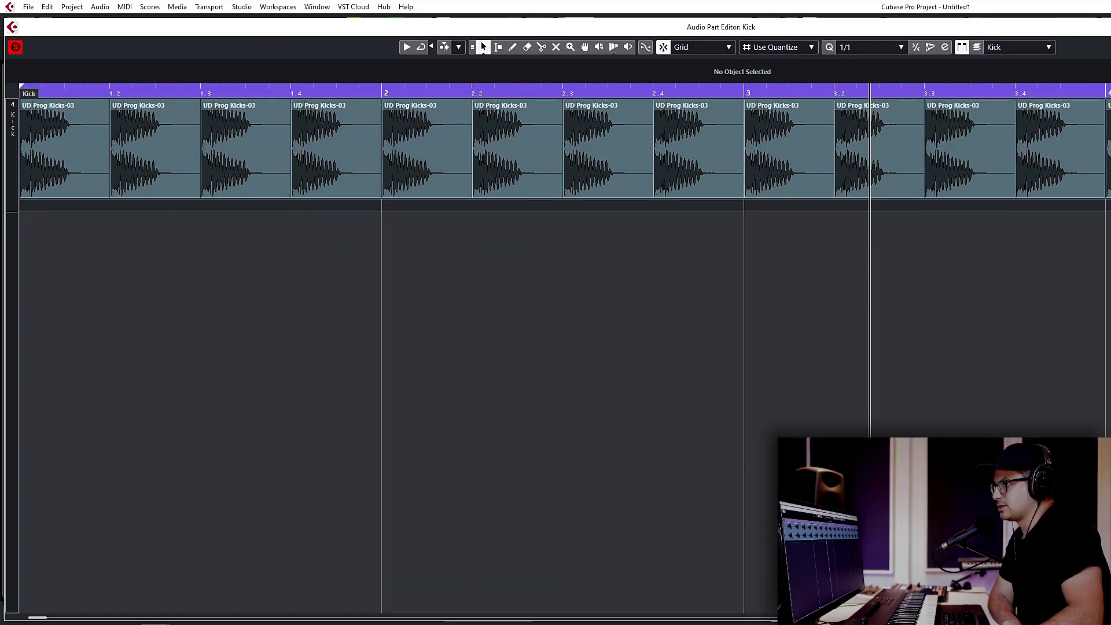
{"action": "key", "text": "Escape"}
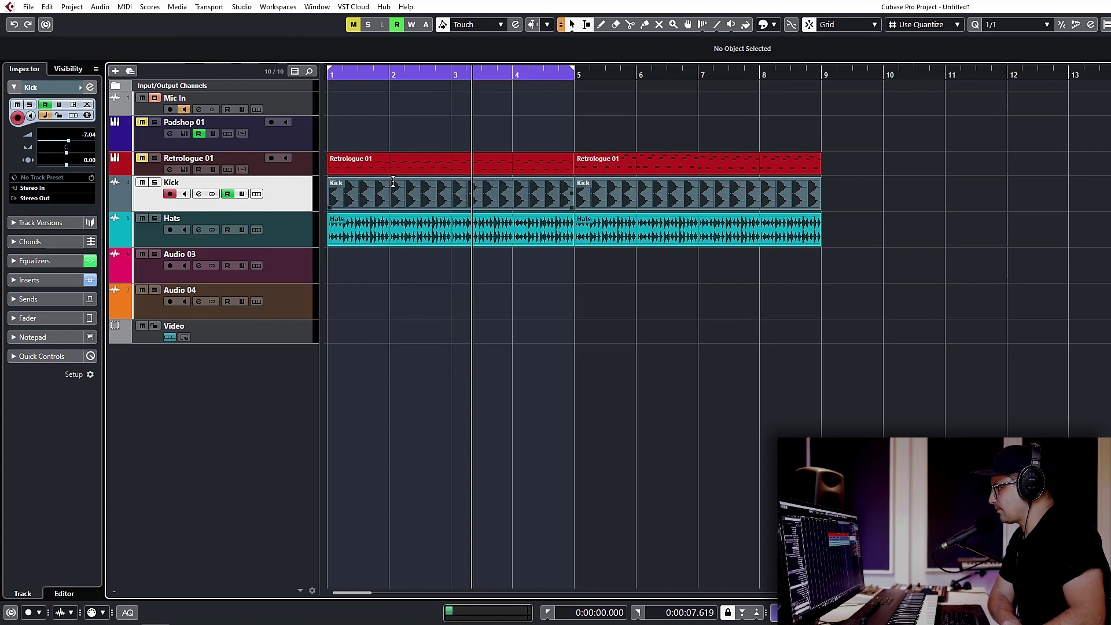
- Try range and section selections inside the Kick event, then set the cycle to bars 1–5
{"action": "left_click_drag", "start_coordinate": [392, 183], "coordinate": [484, 257]}
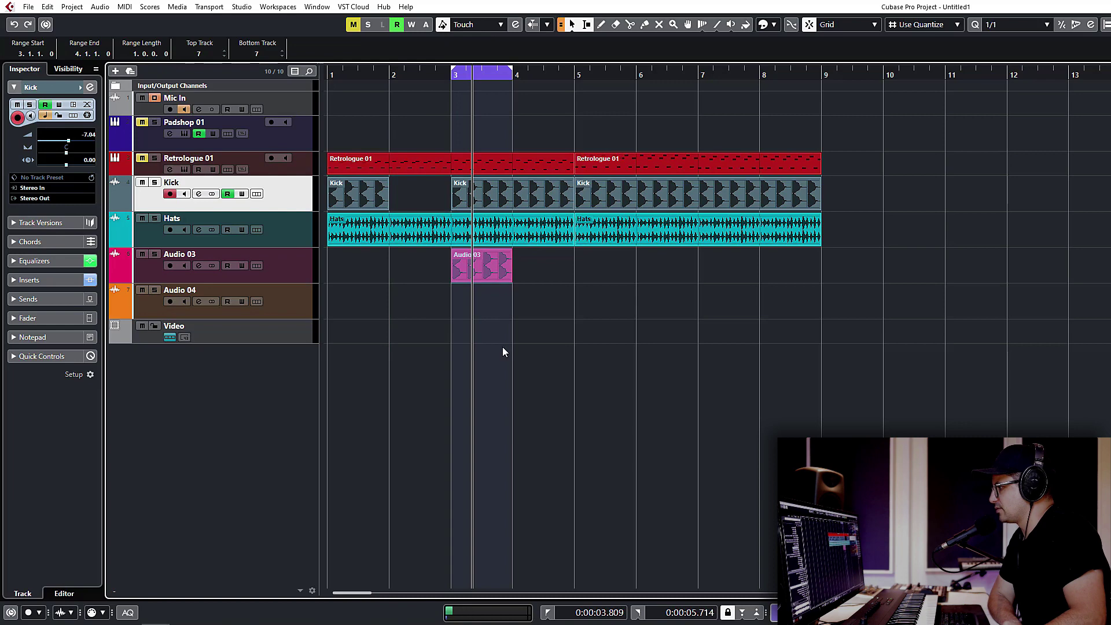
{"action": "left_click", "coordinate": [496, 183]}
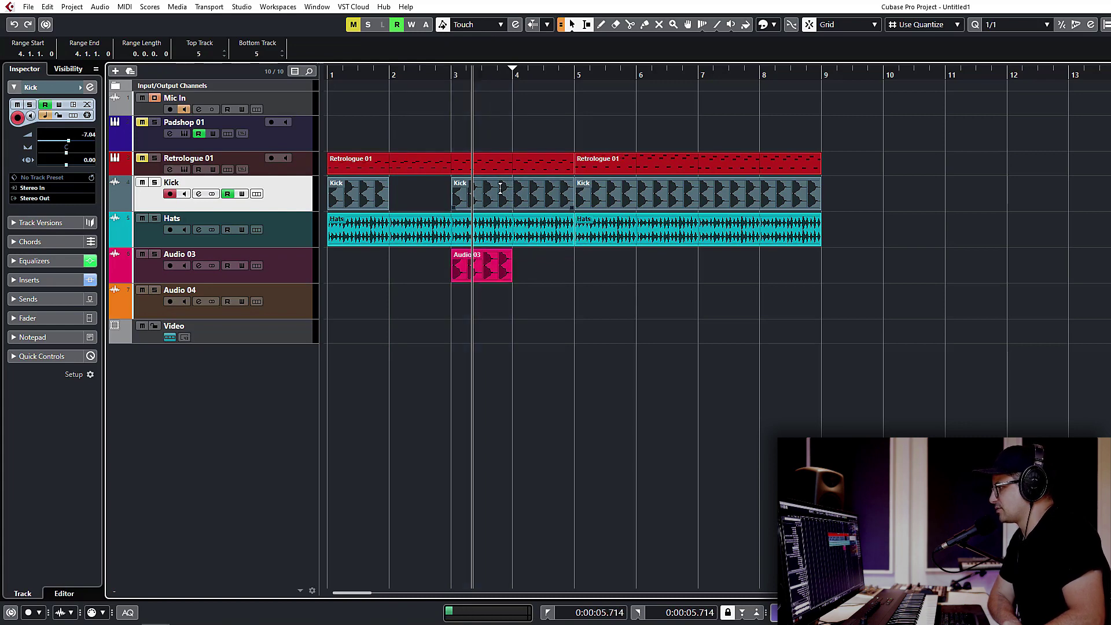
{"action": "double_click", "coordinate": [500, 189]}
{"action": "left_click", "coordinate": [358, 312]}
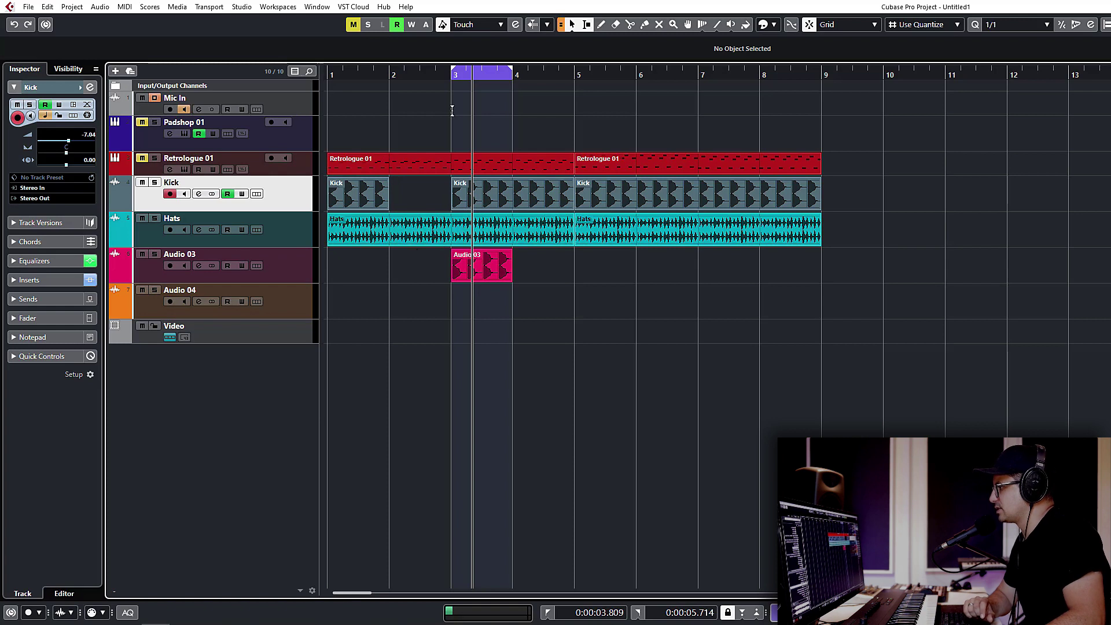
{"action": "left_click_drag", "start_coordinate": [452, 72], "coordinate": [322, 88]}
{"action": "left_click_drag", "start_coordinate": [520, 65], "coordinate": [565, 89]}
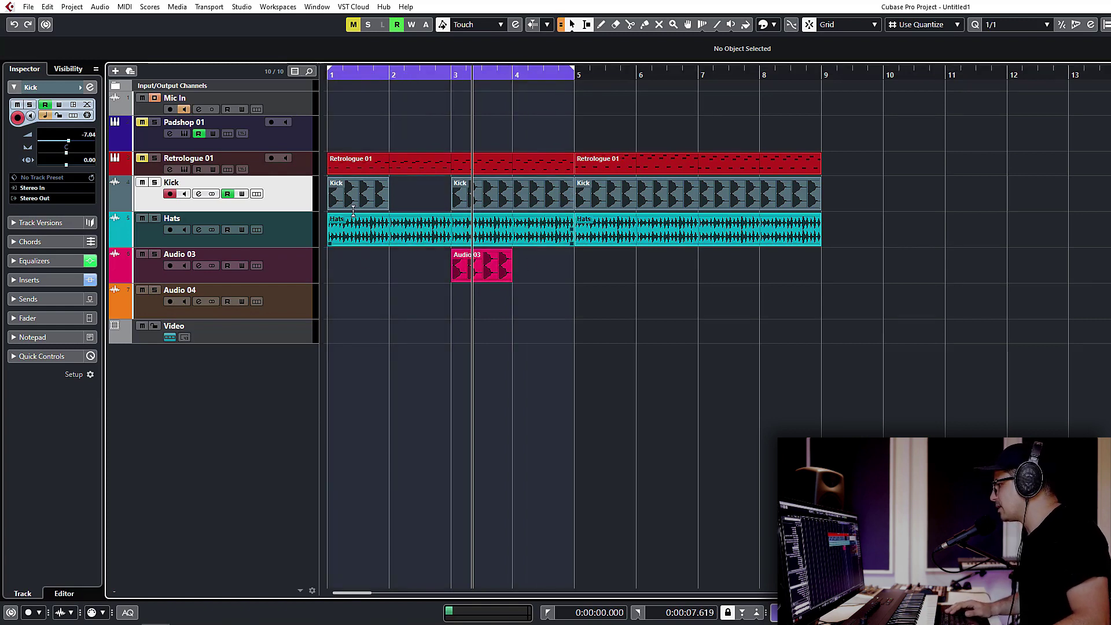
- Time-stretch the first Kick event to end at bar 3, then return to Normal Sizing
{"action": "left_click", "coordinate": [572, 25]}
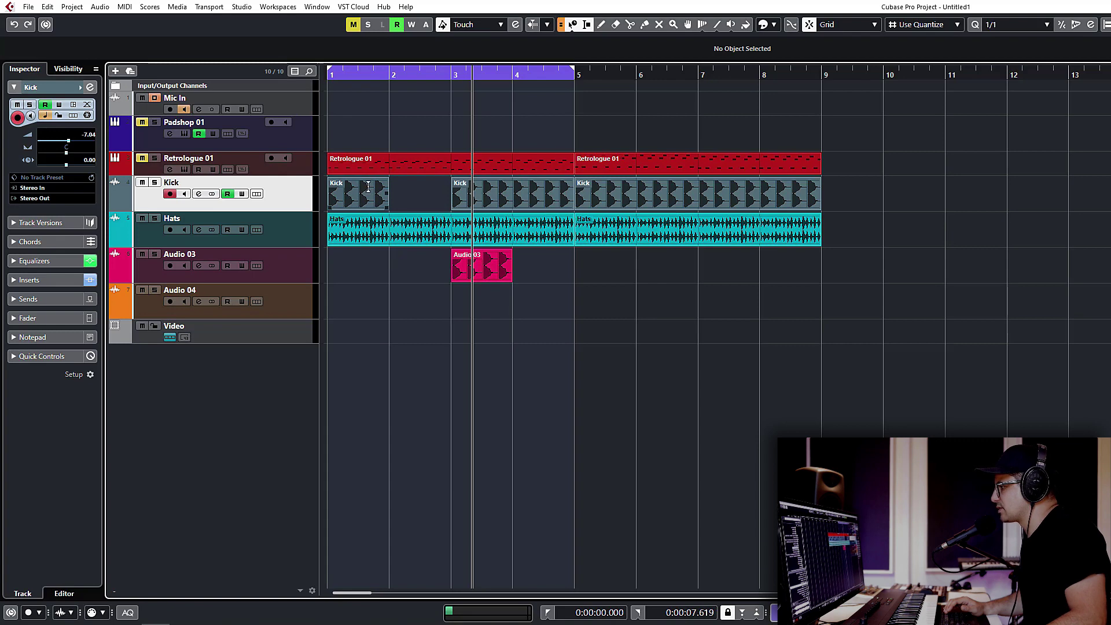
{"action": "left_click_drag", "start_coordinate": [389, 208], "coordinate": [451, 209]}
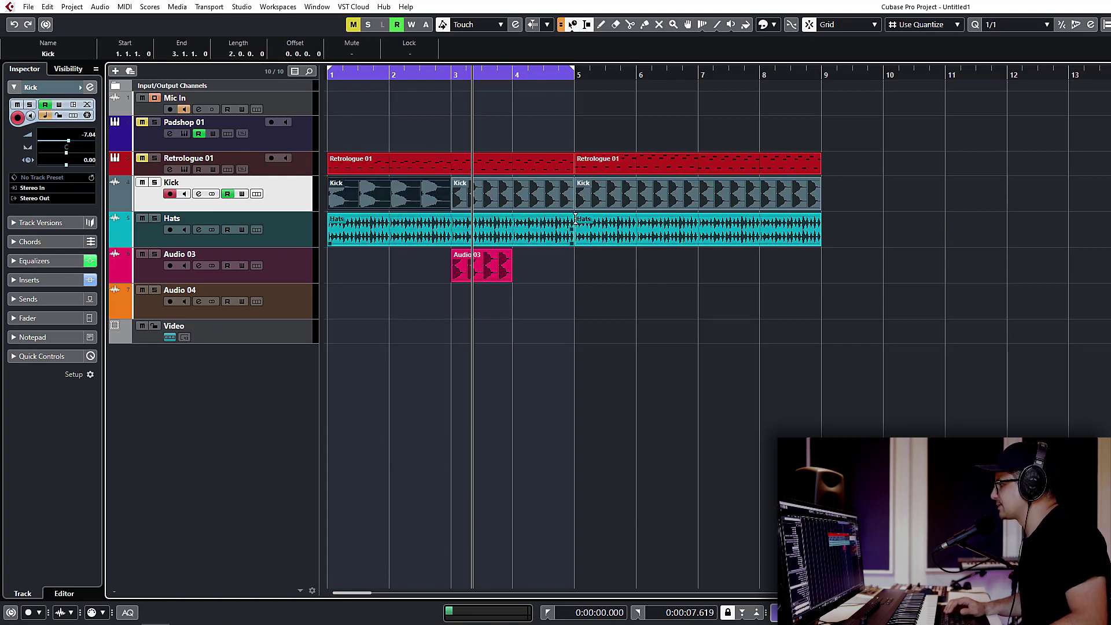
{"action": "left_click", "coordinate": [559, 26]}
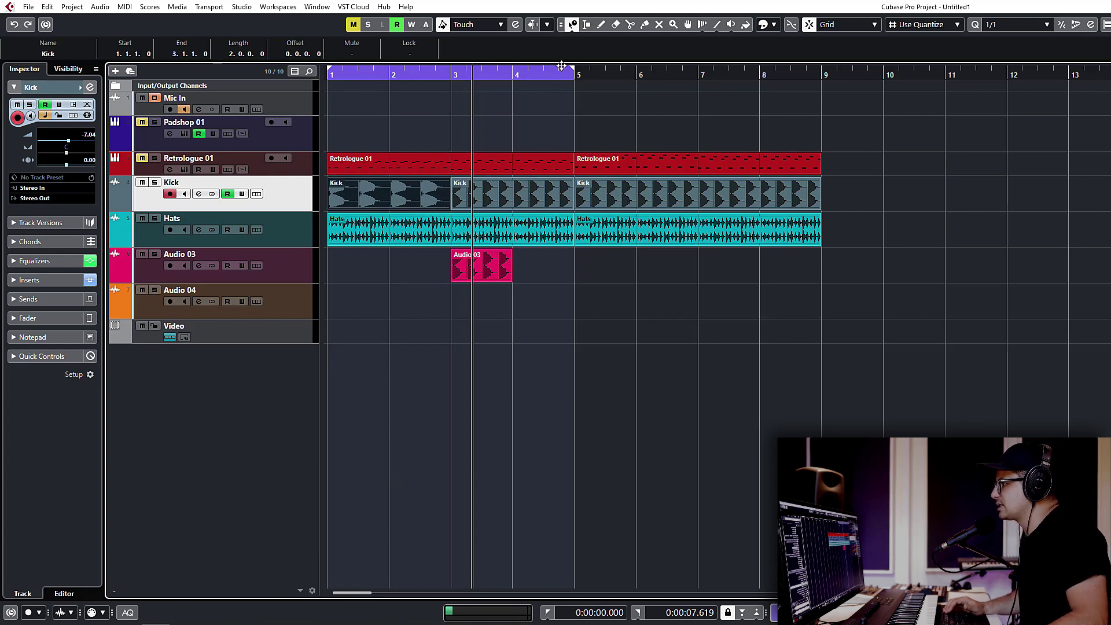
{"action": "left_click", "coordinate": [571, 24]}
{"action": "left_click", "coordinate": [579, 40]}
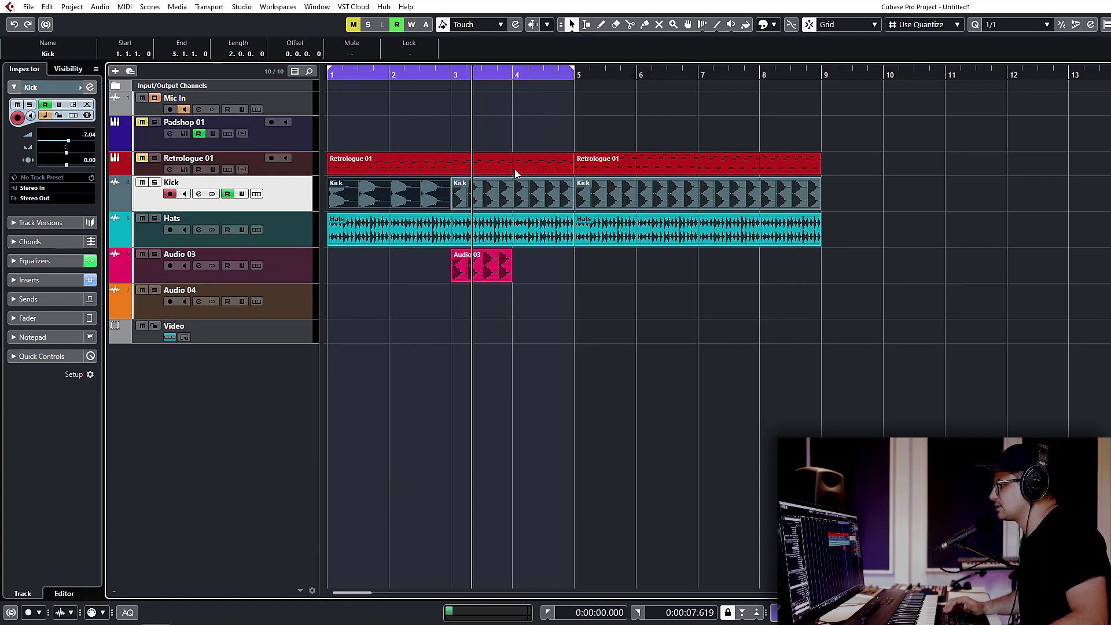
- Delete the Audio 03 and first Kick events, and copy the bars 3–5 Kick event to bar 1
{"action": "left_click", "coordinate": [714, 272]}
{"action": "left_click", "coordinate": [486, 267]}
{"action": "key", "text": "Delete"}
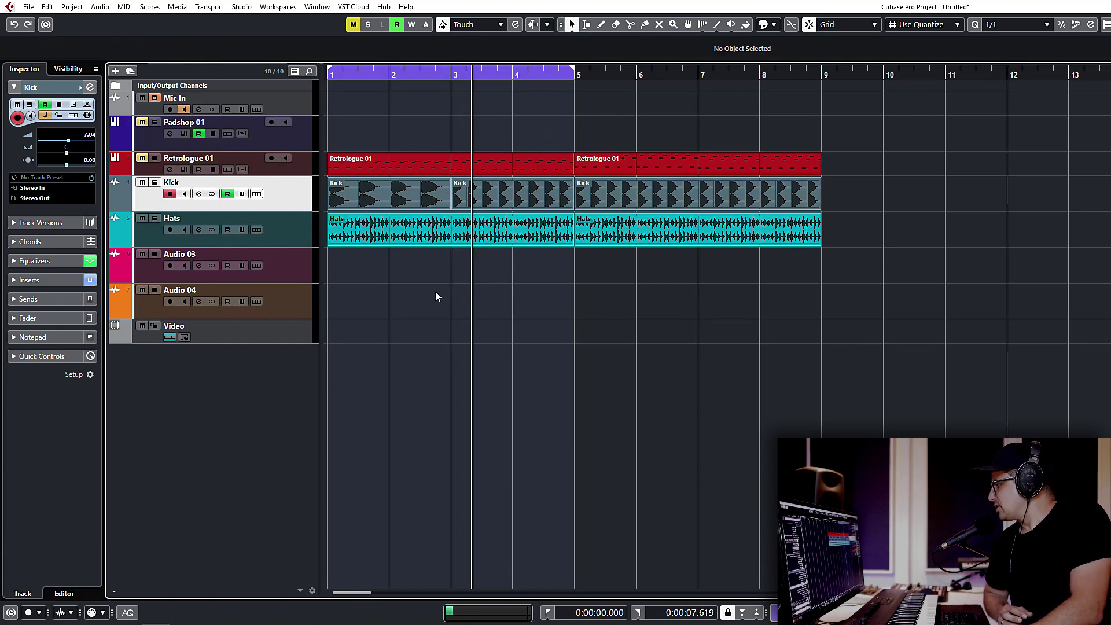
{"action": "left_click", "coordinate": [397, 197]}
{"action": "key", "text": "Delete"}
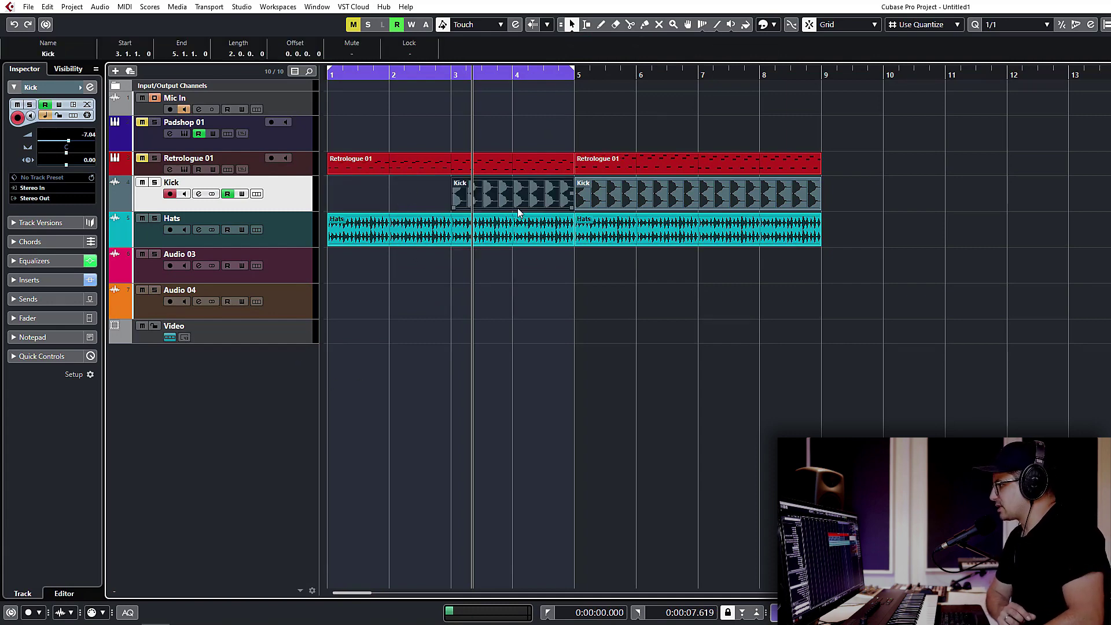
{"action": "left_click_drag", "start_coordinate": [519, 205], "coordinate": [391, 199]}
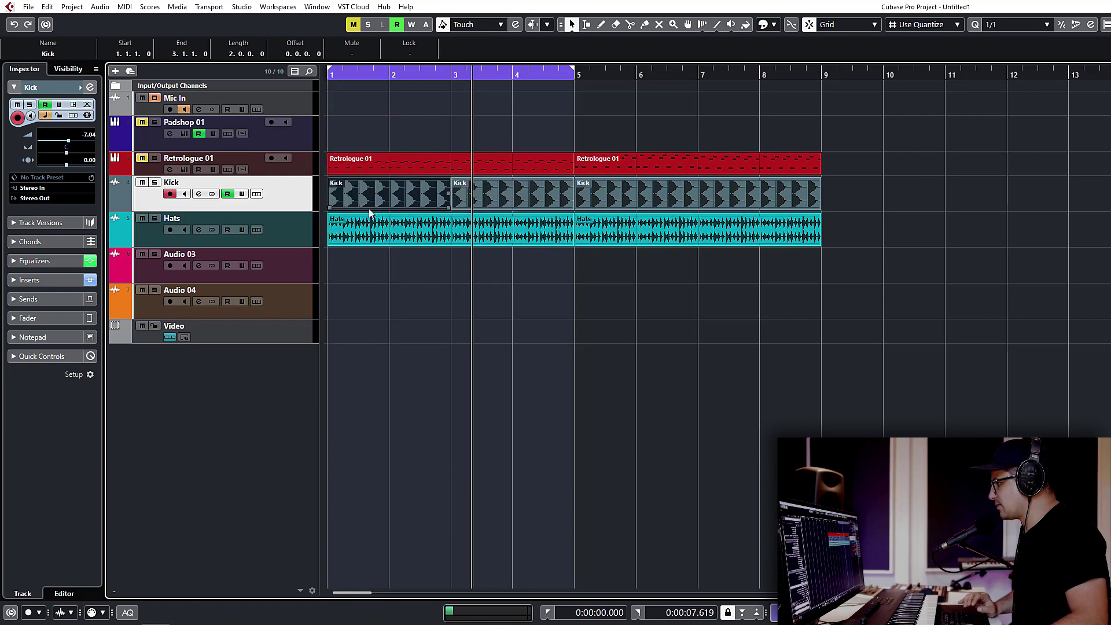
{"action": "left_click", "coordinate": [404, 276]}
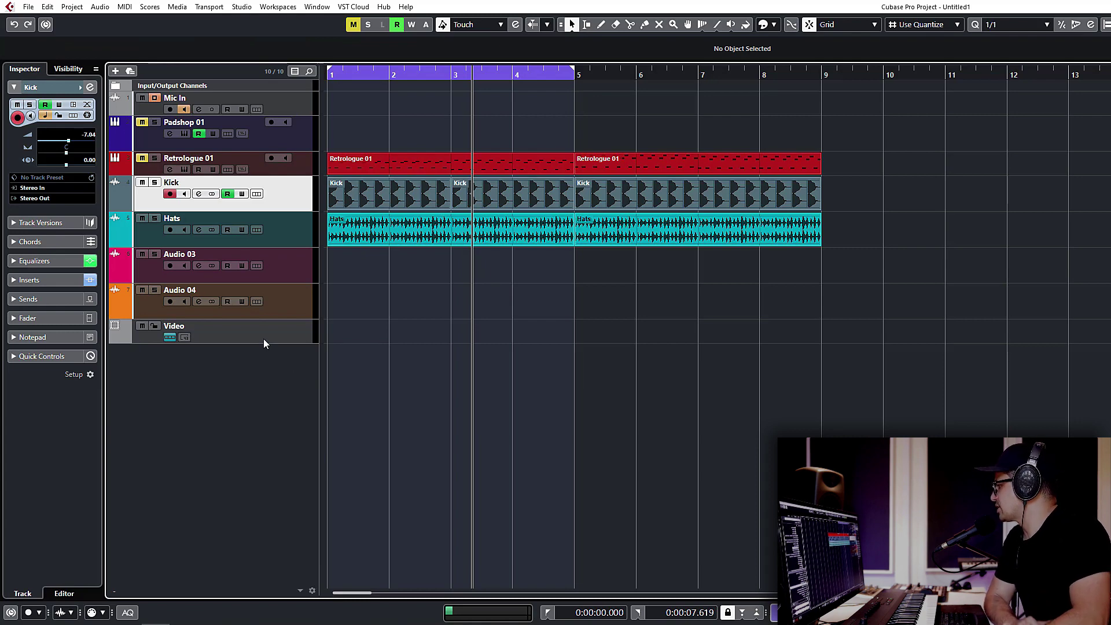
{"action": "left_click", "coordinate": [228, 341]}
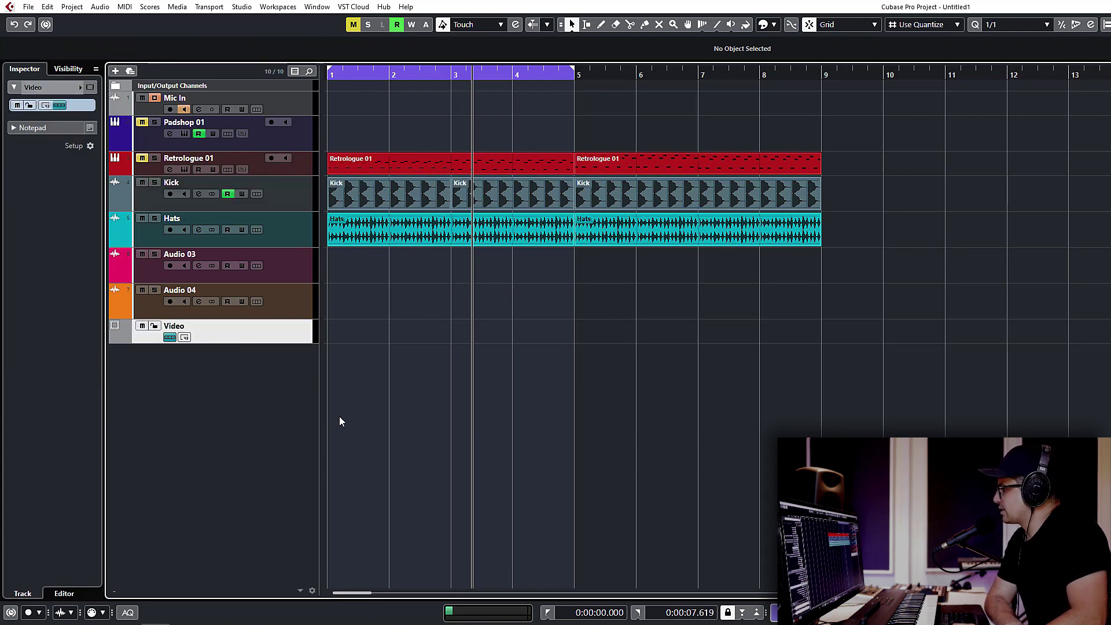
{"action": "left_click", "coordinate": [27, 7]}
{"action": "mouse_move", "coordinate": [116, 186]}
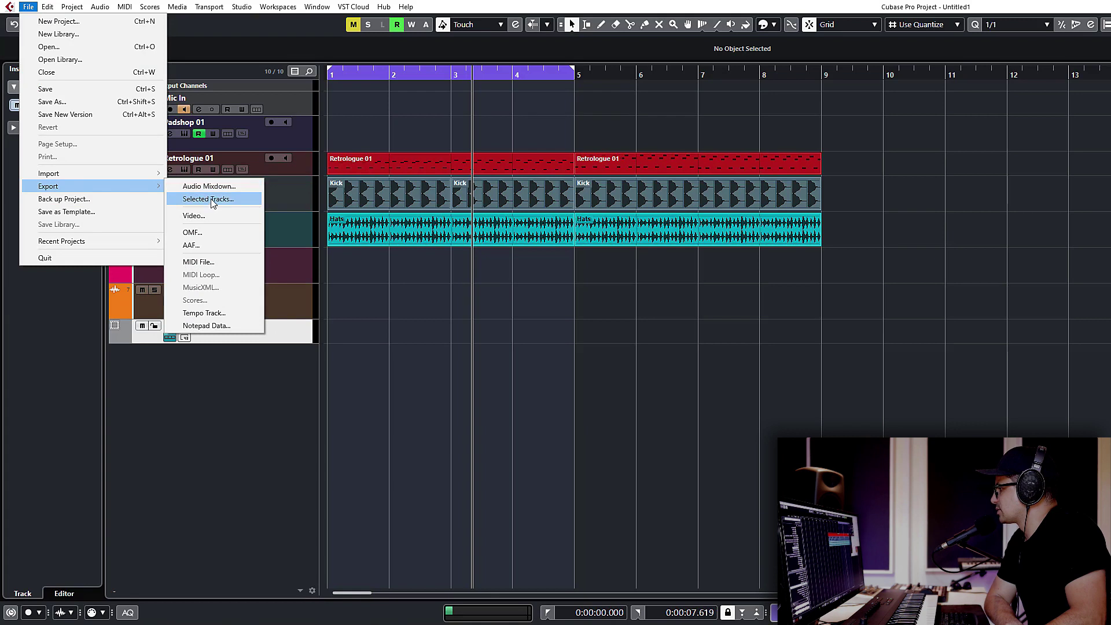
{"action": "left_click", "coordinate": [204, 216]}
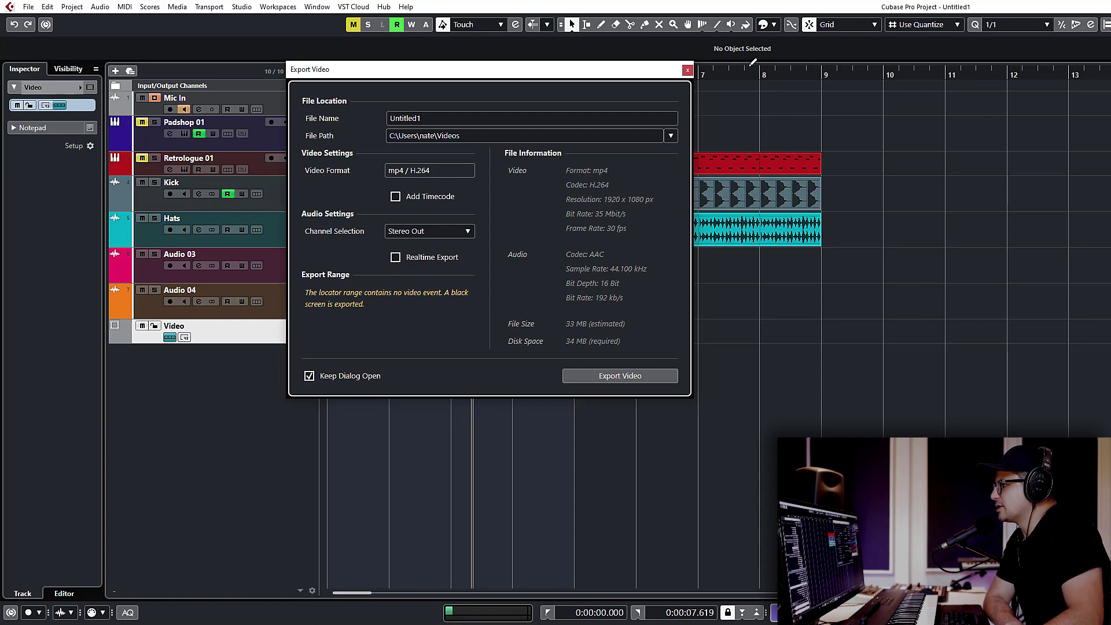
{"action": "left_click", "coordinate": [686, 71]}
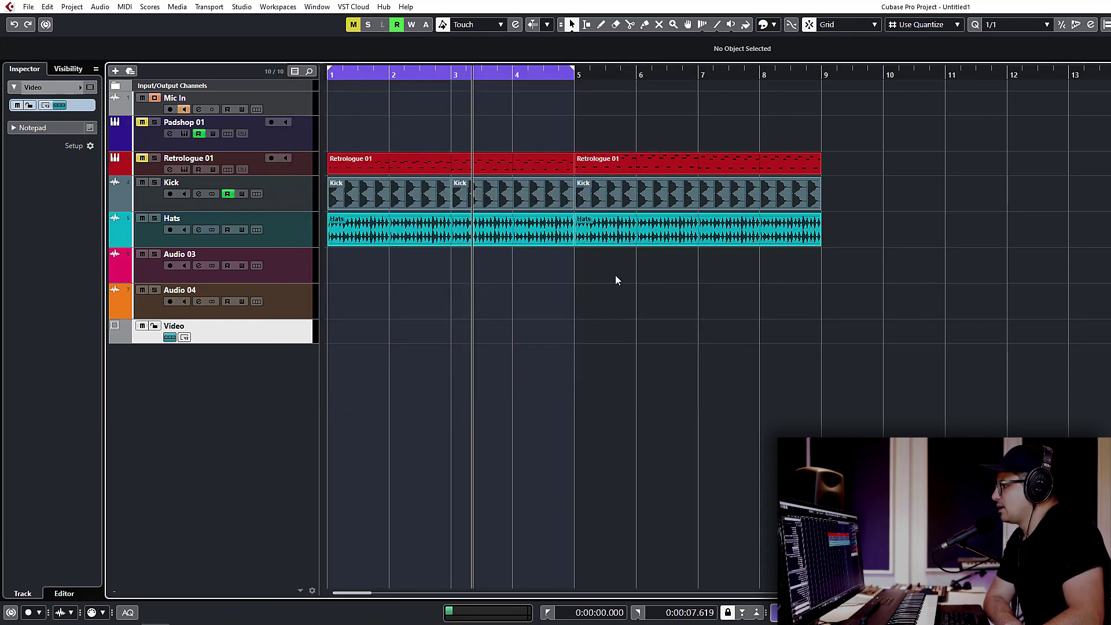
{"action": "left_click", "coordinate": [384, 242]}
{"action": "left_click", "coordinate": [356, 299]}
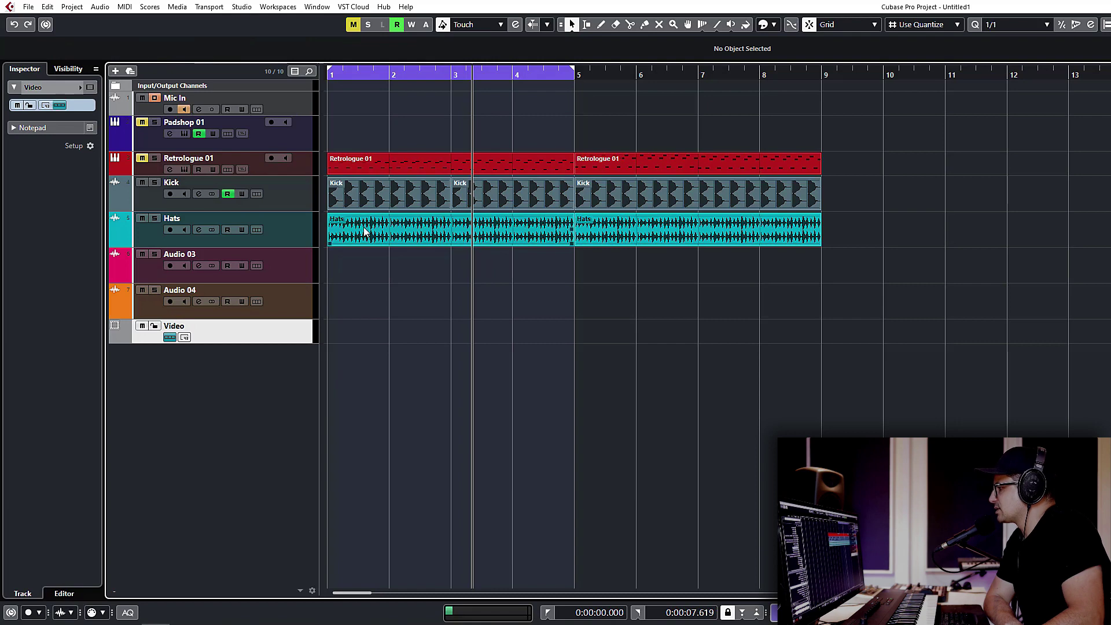
{"action": "left_click", "coordinate": [358, 246]}
{"action": "left_click", "coordinate": [375, 320]}
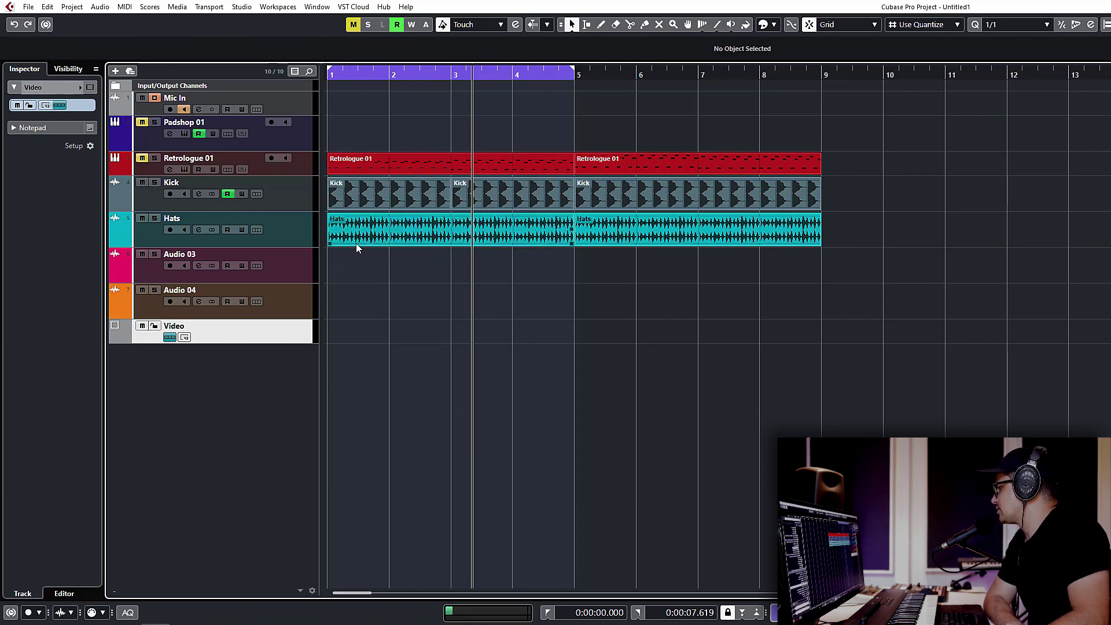
{"action": "left_click", "coordinate": [356, 243]}
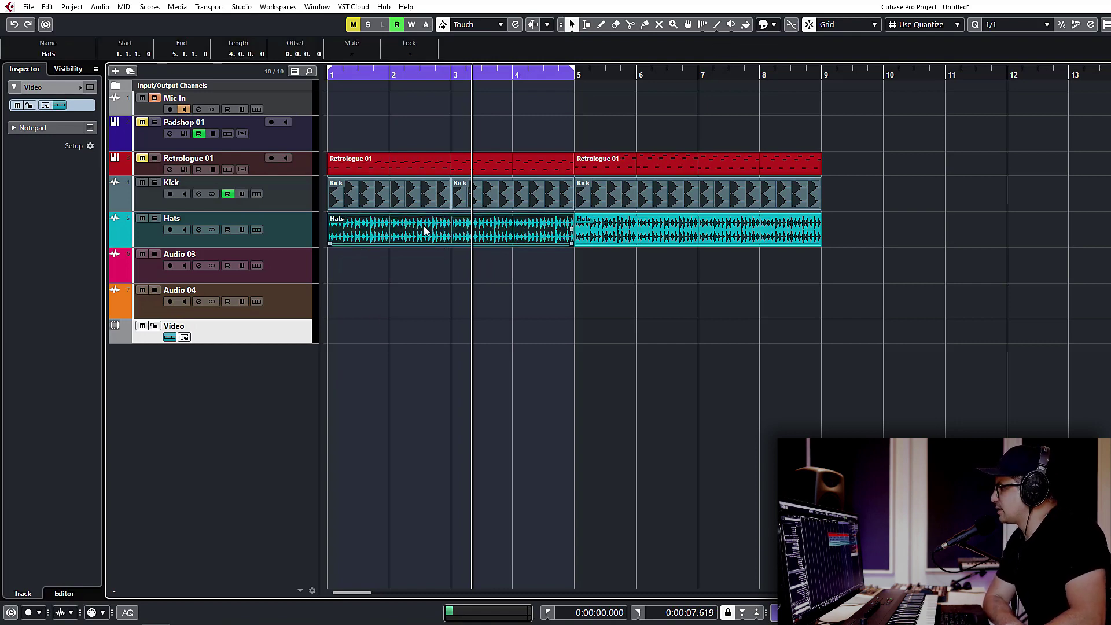
{"action": "left_click", "coordinate": [386, 250]}
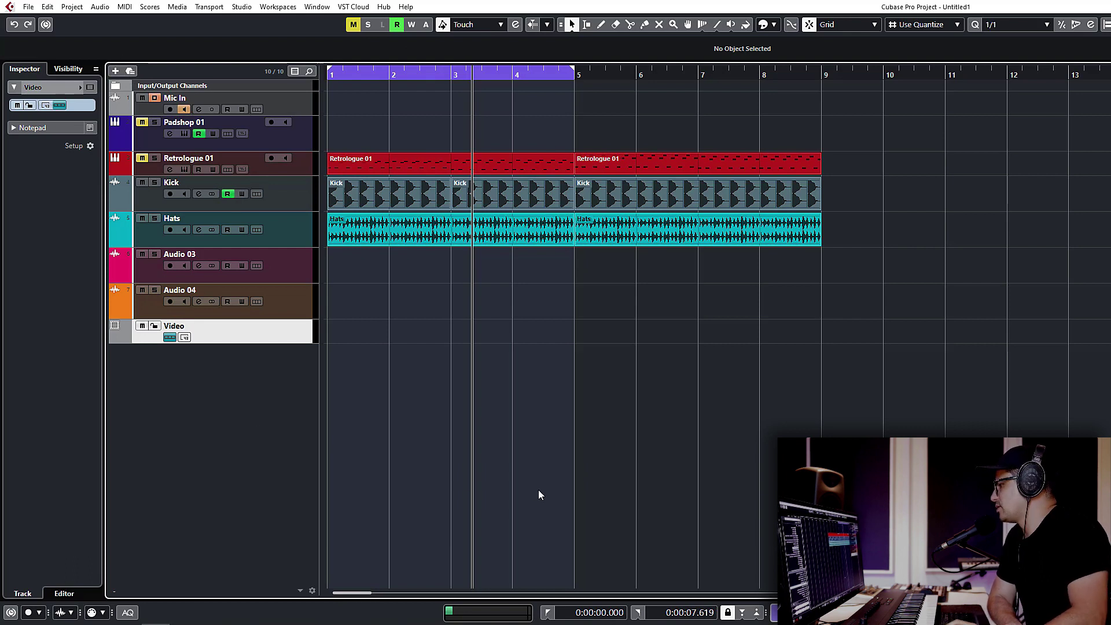
{"action": "left_click", "coordinate": [465, 231]}
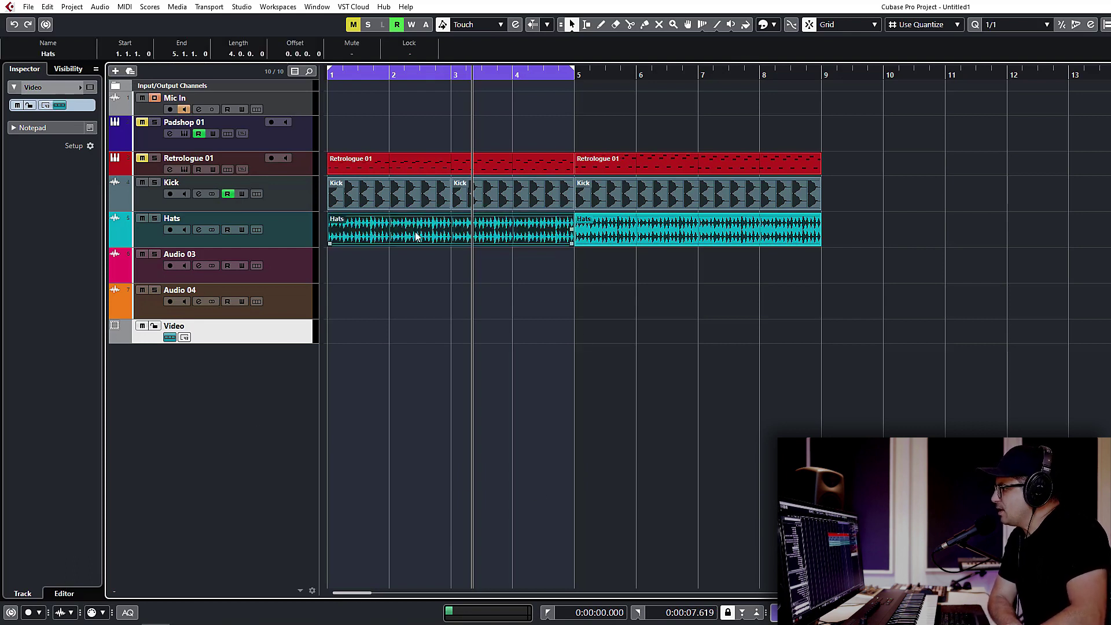
{"action": "left_click", "coordinate": [449, 76]}
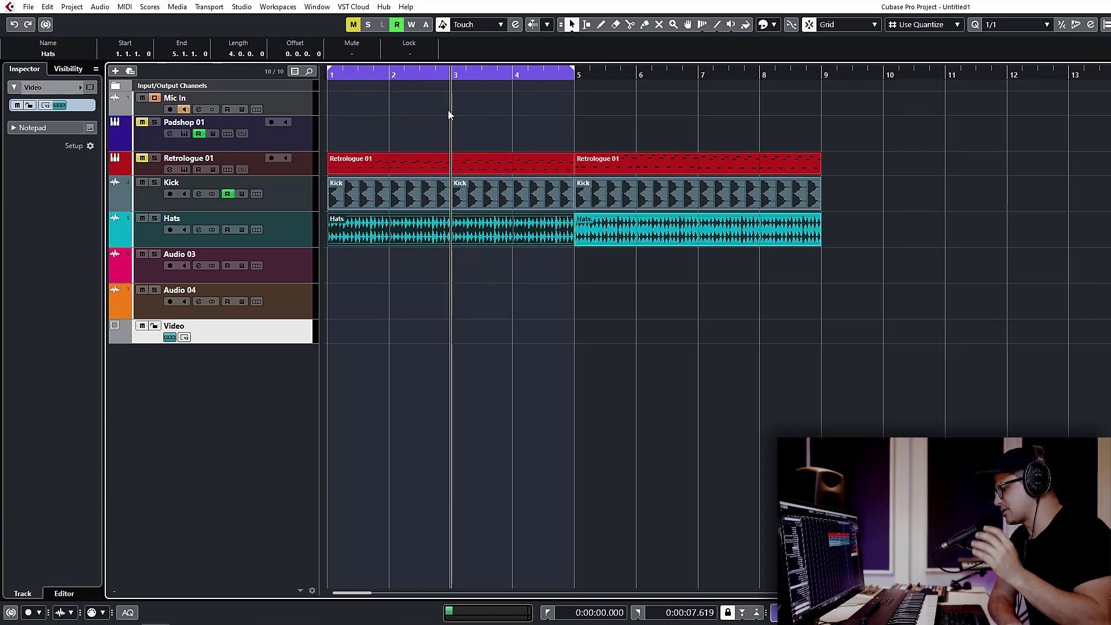
{"action": "left_click", "coordinate": [443, 280]}
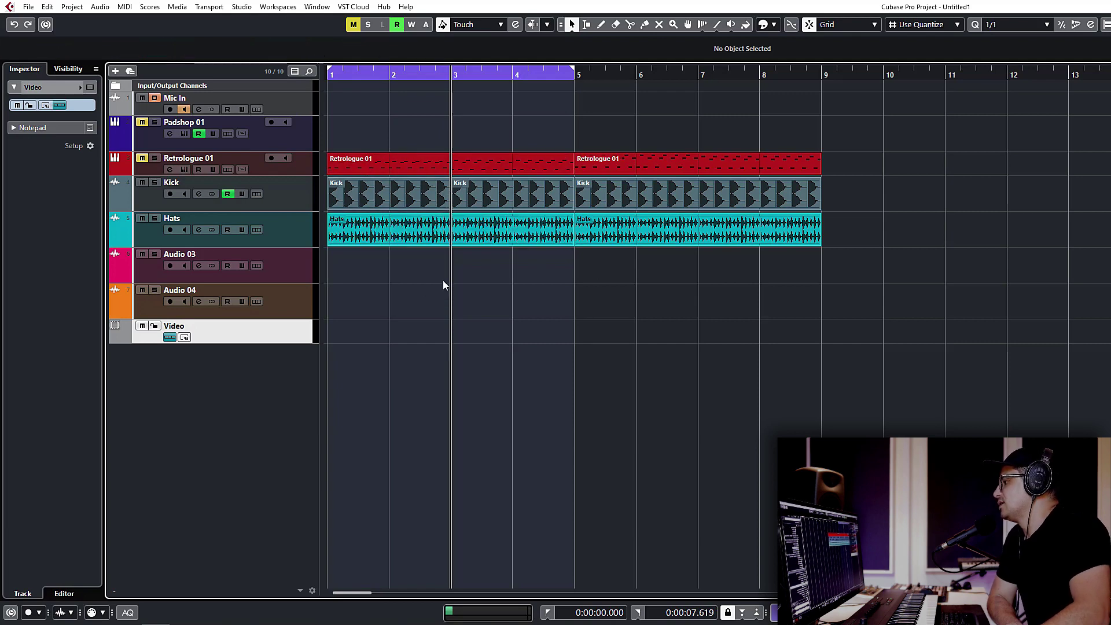
{"action": "left_click", "coordinate": [456, 232]}
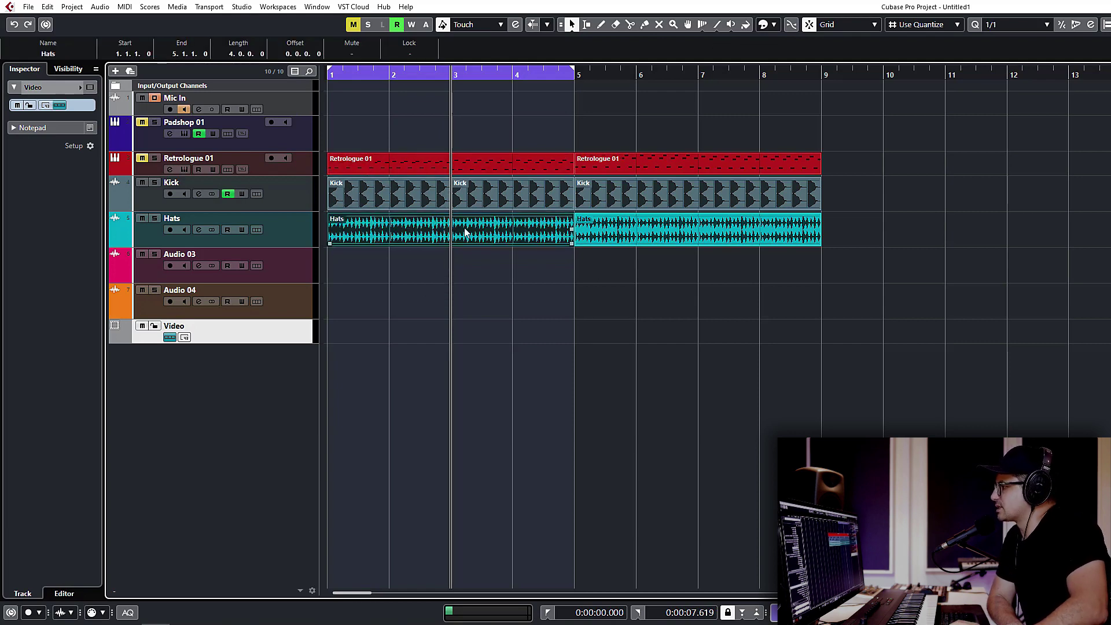
{"action": "left_click", "coordinate": [412, 263]}
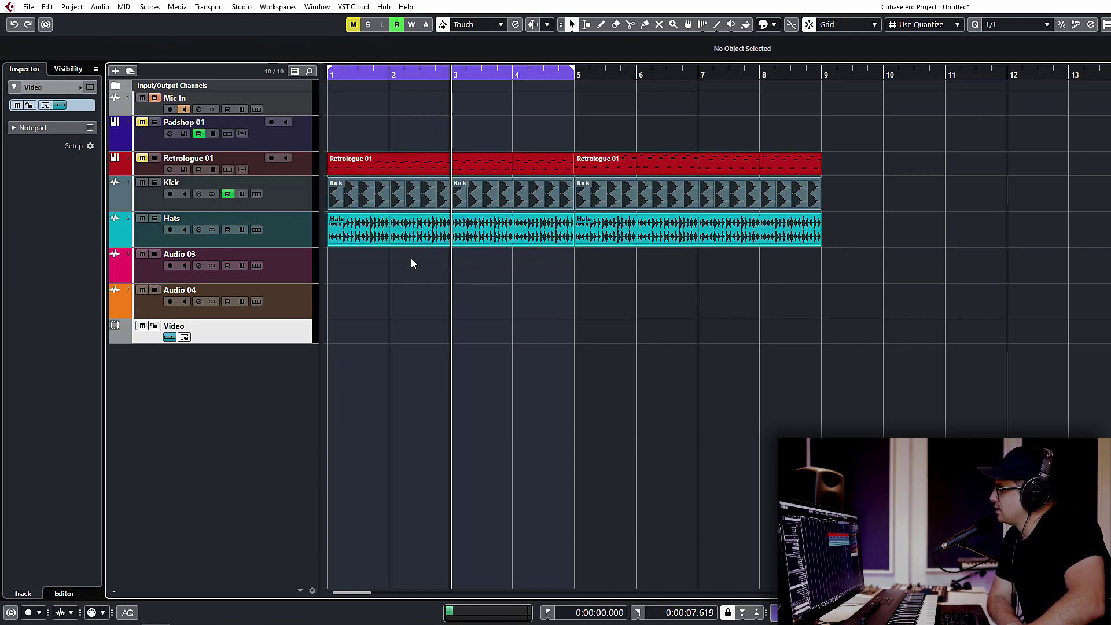
{"action": "left_click", "coordinate": [284, 190]}
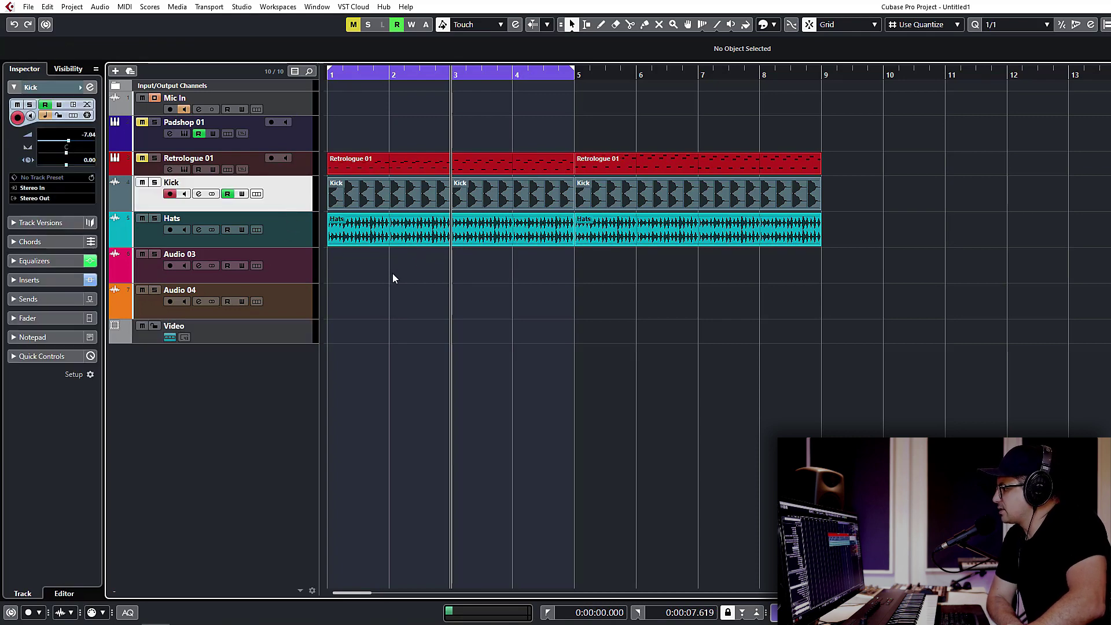
{"action": "left_click", "coordinate": [404, 232]}
{"action": "left_click", "coordinate": [408, 317]}
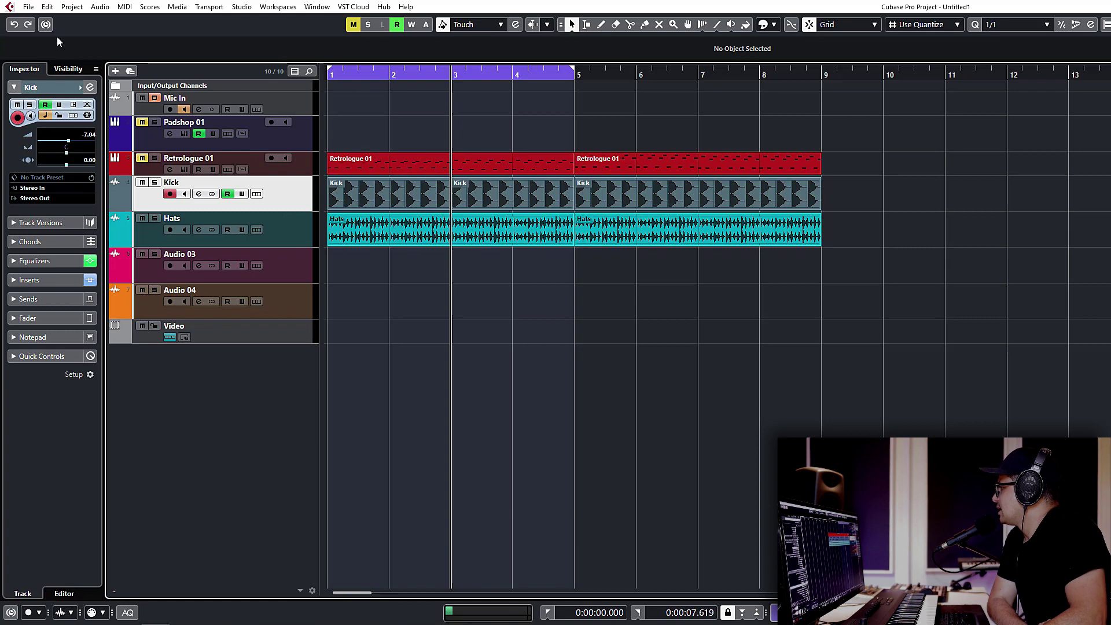
{"action": "left_click", "coordinate": [240, 7]}
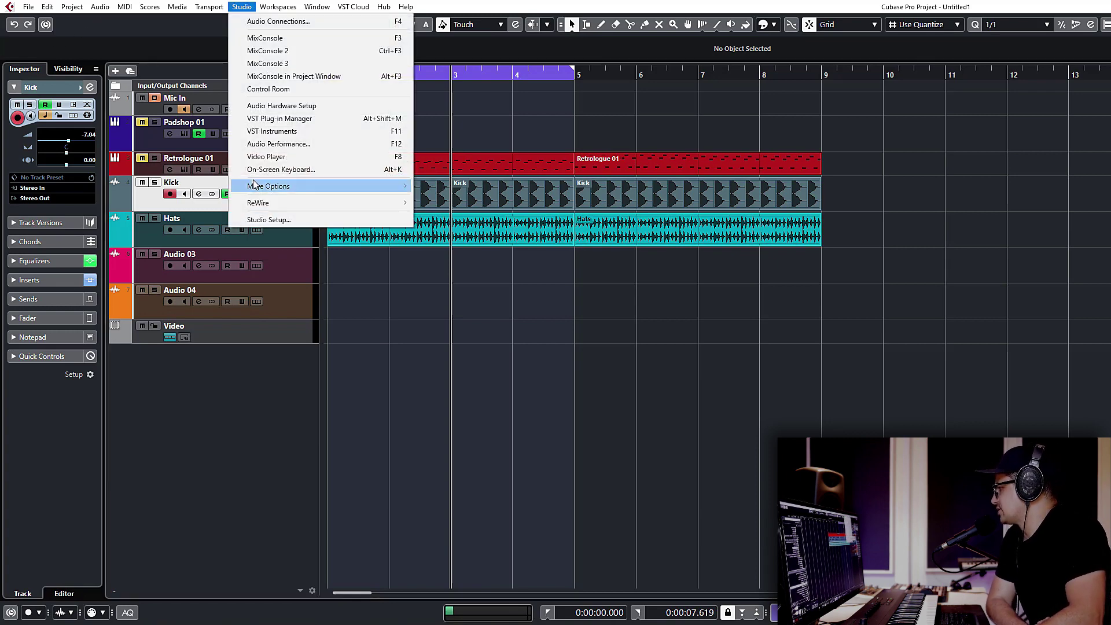
{"action": "left_click", "coordinate": [255, 219]}
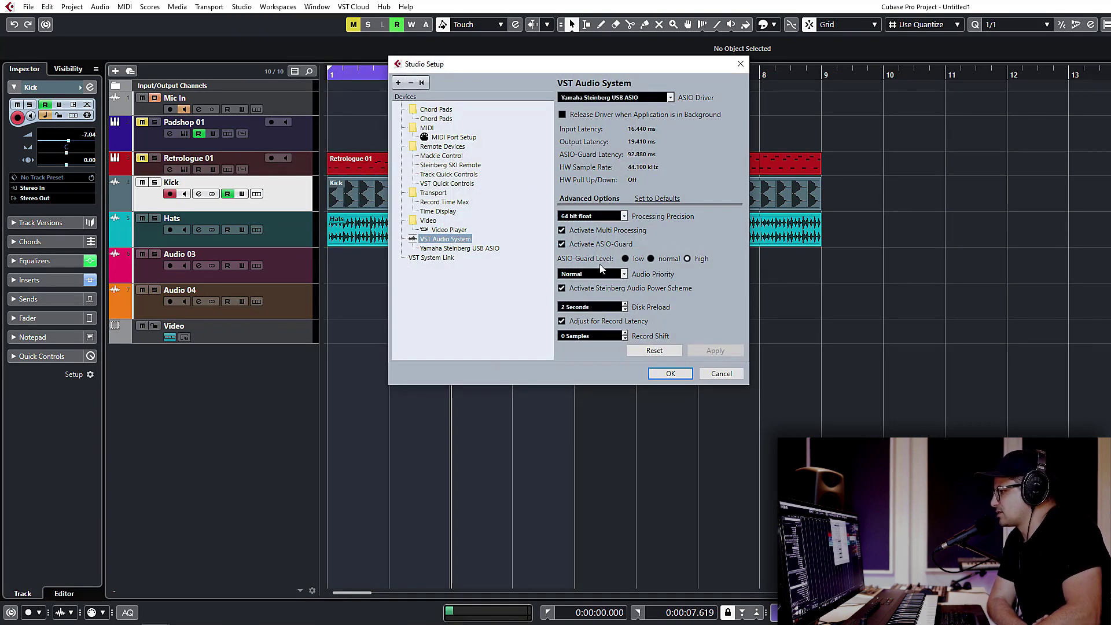
{"action": "left_click", "coordinate": [669, 374]}
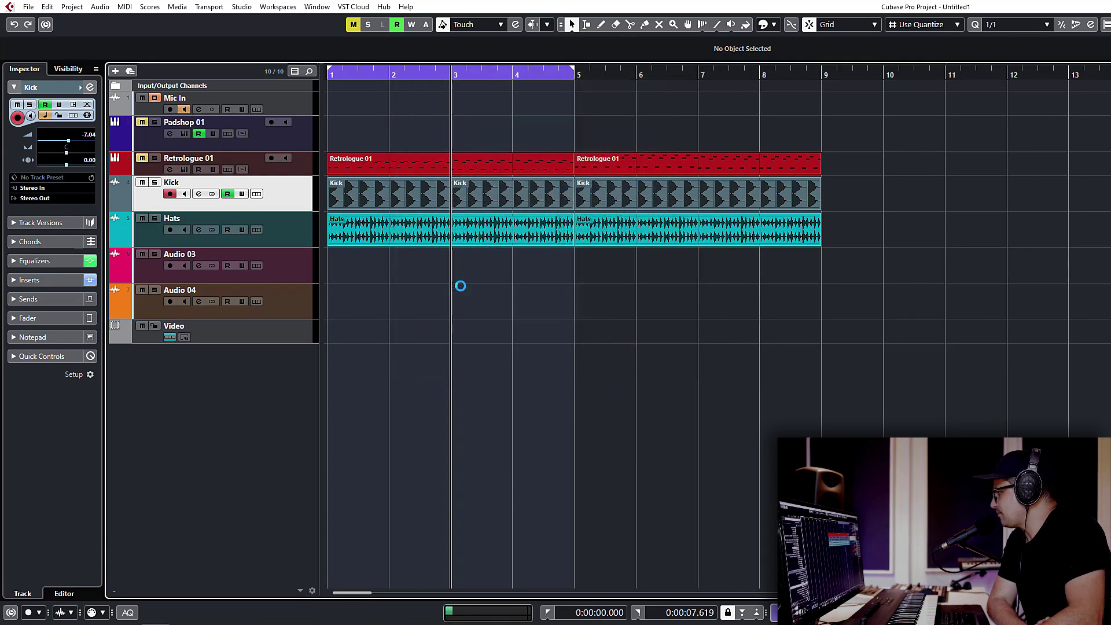
{"action": "left_click", "coordinate": [46, 7]}
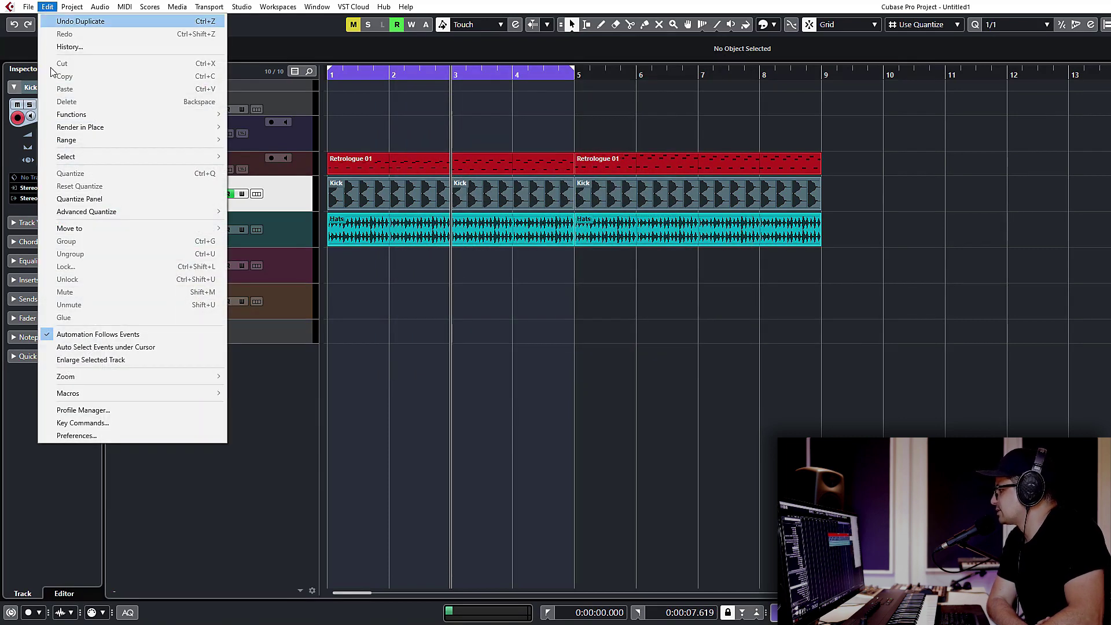
{"action": "left_click", "coordinate": [74, 435]}
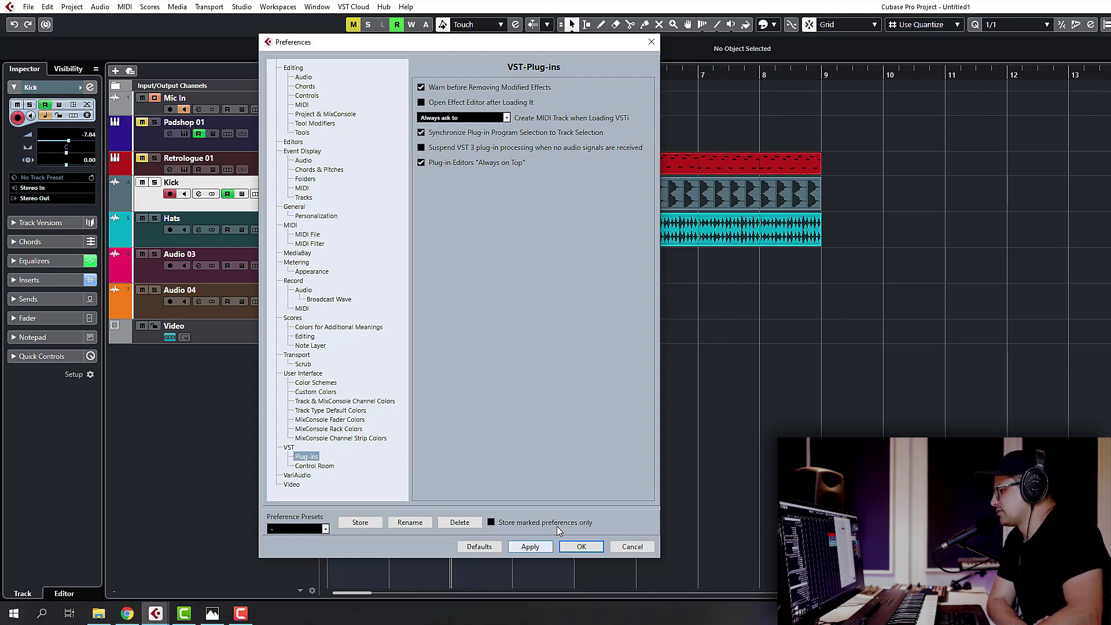
{"action": "left_click", "coordinate": [579, 546]}
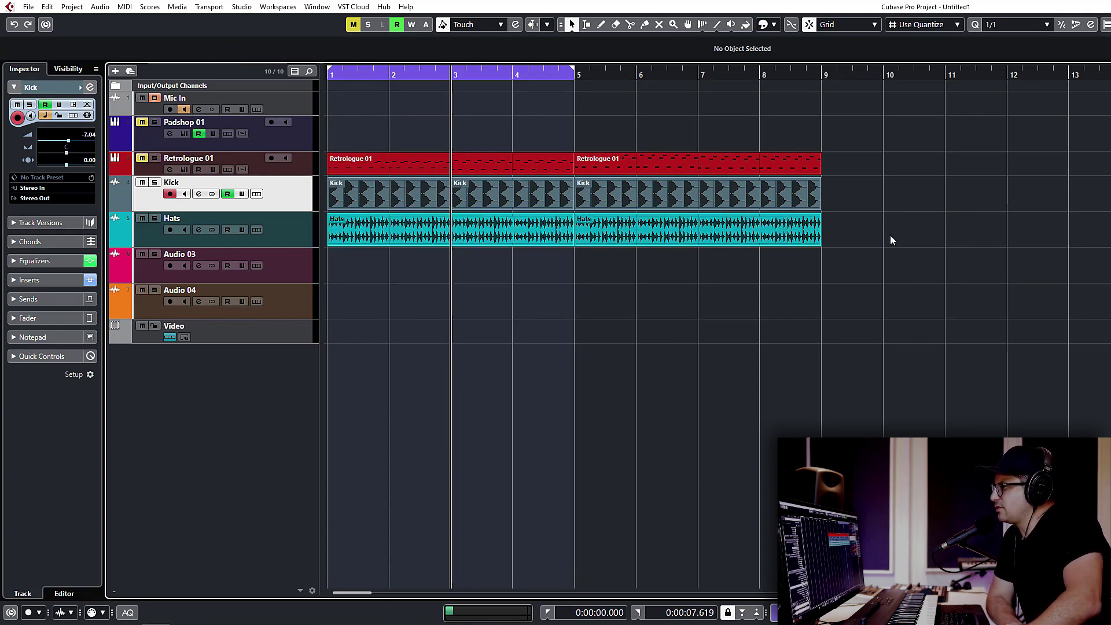
{"action": "left_click_drag", "start_coordinate": [836, 108], "coordinate": [260, 342]}
{"action": "left_click", "coordinate": [405, 277]}
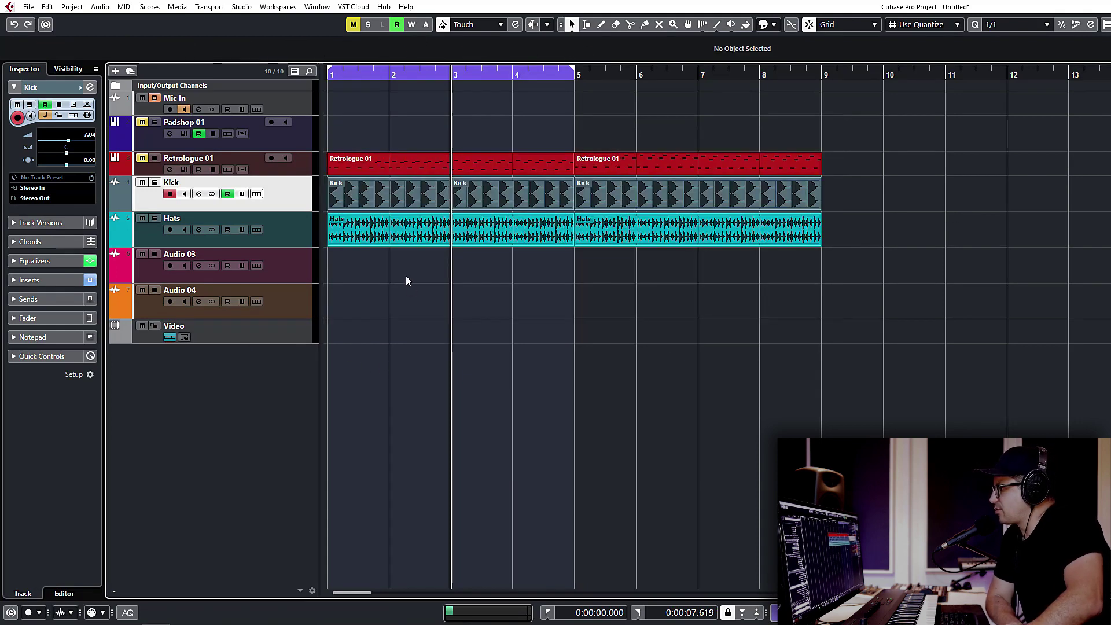